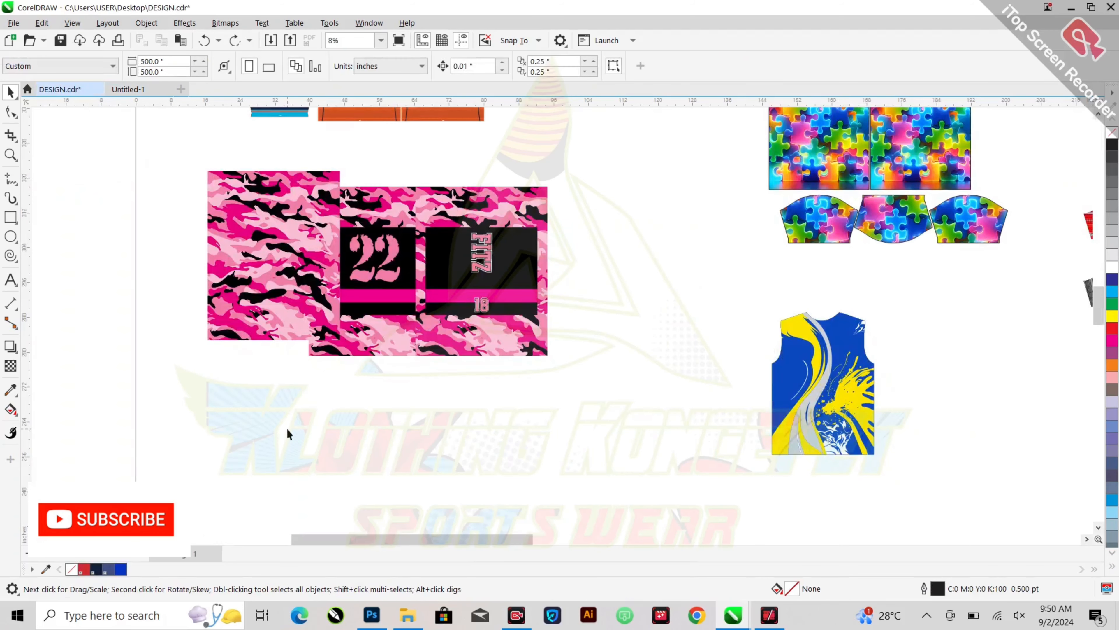
Step: Switch to Photoshop and delete the f+b+s puzzle artwork layers from the back and sleeves in T-SHIRT (BACK).tif
left_click(289, 428)
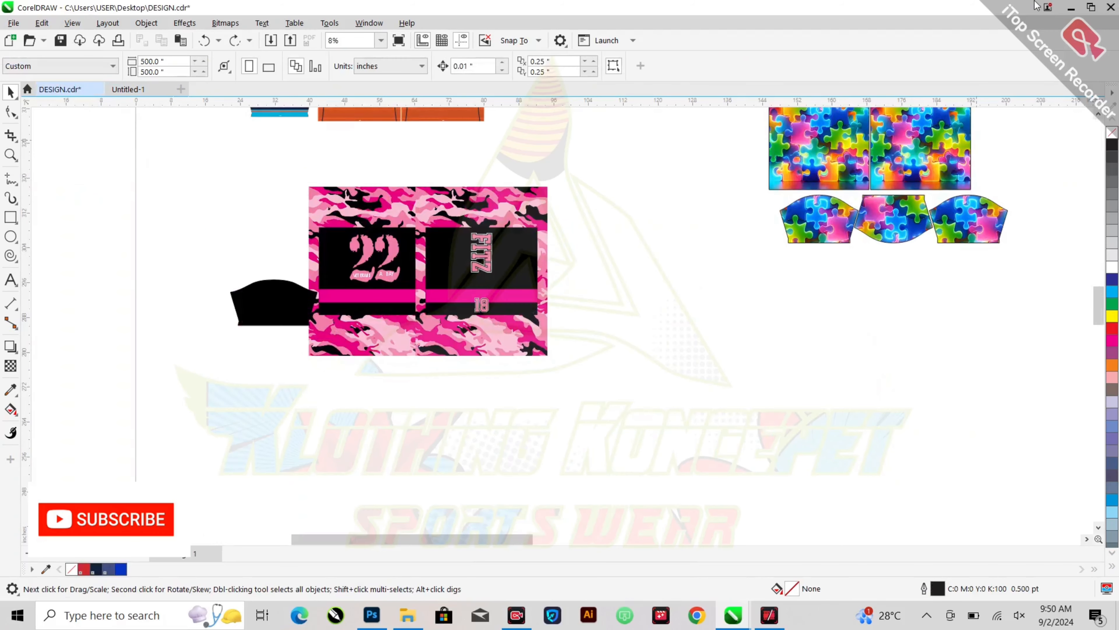
left_click(1071, 7)
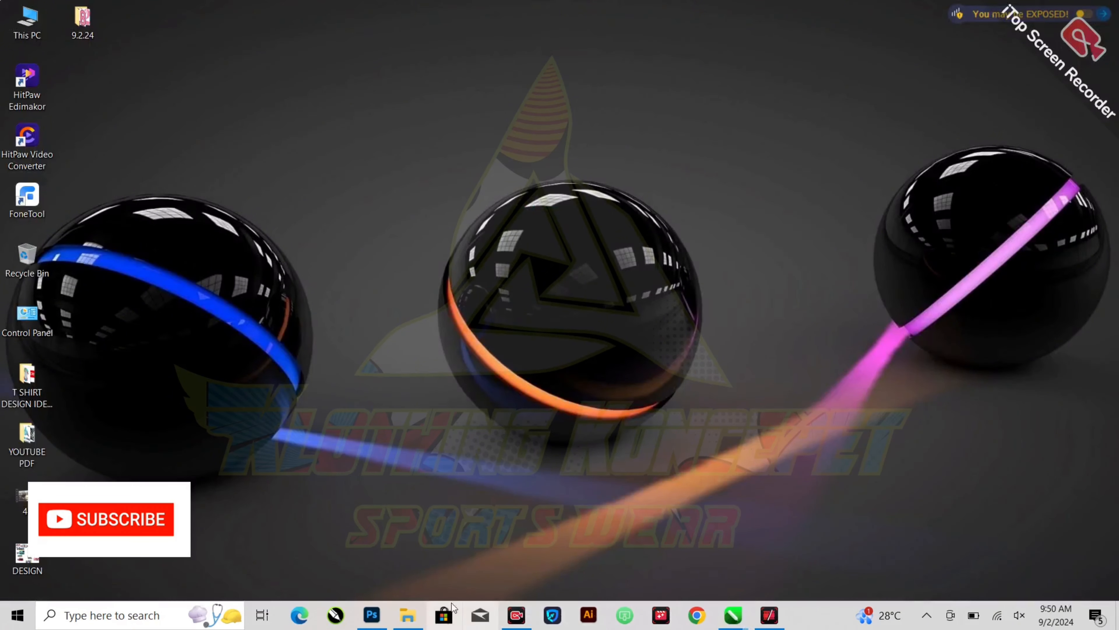
left_click(384, 611)
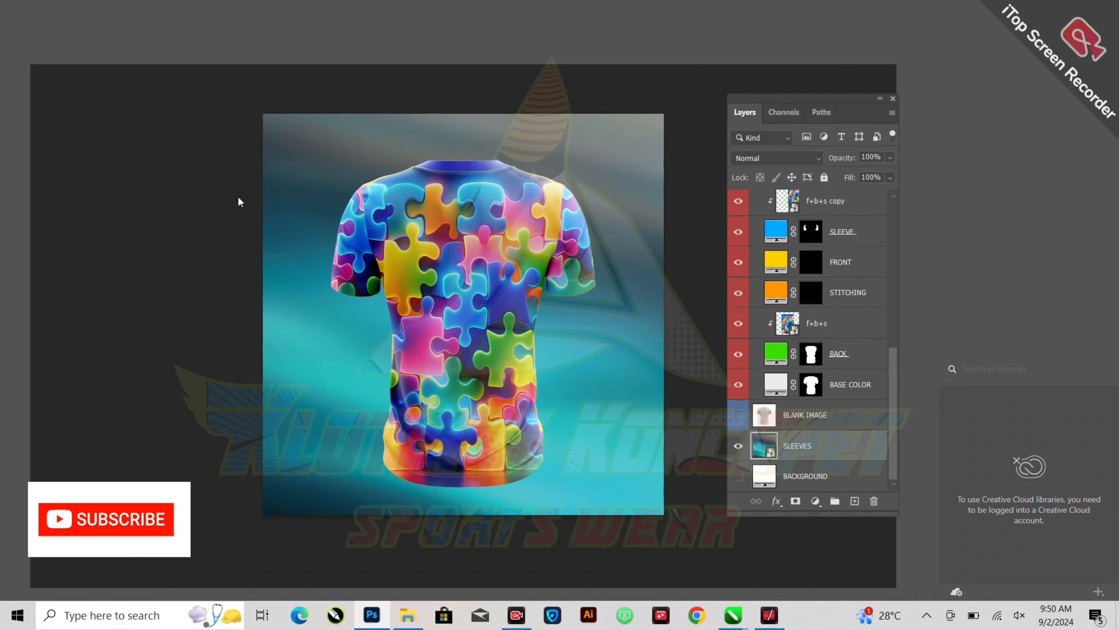
left_click(826, 330)
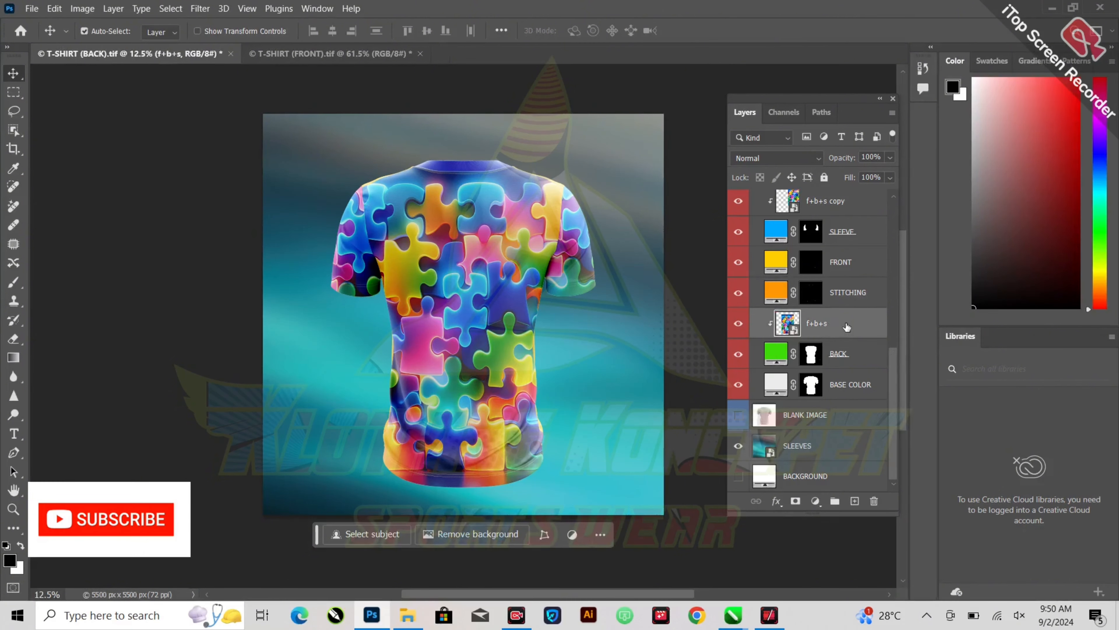
key("Delete")
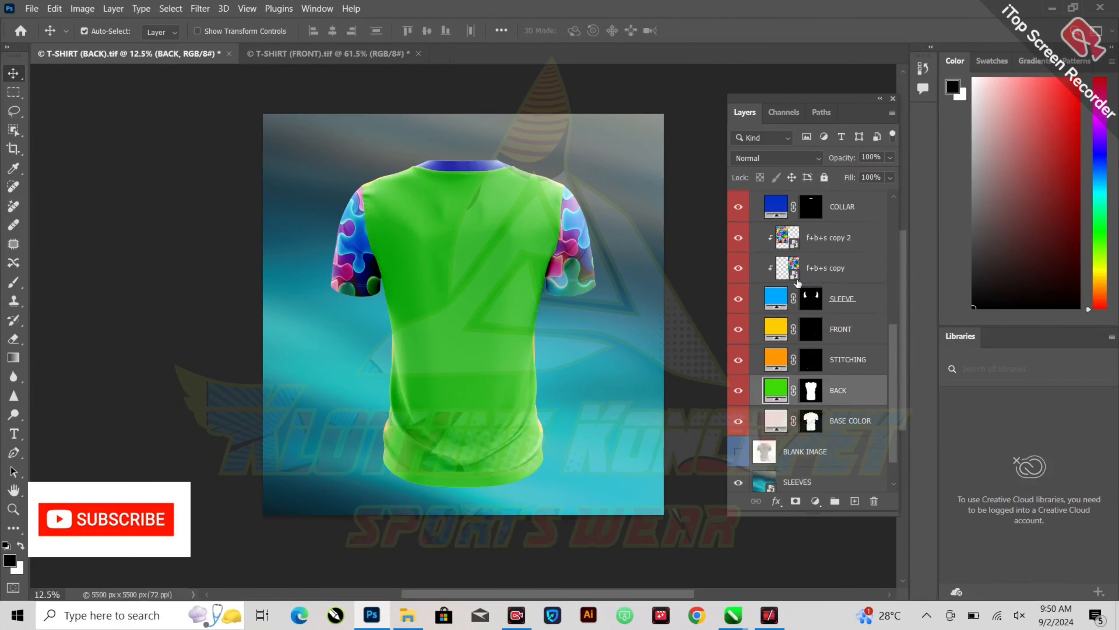
left_click(825, 242)
key("Delete")
key("Delete")
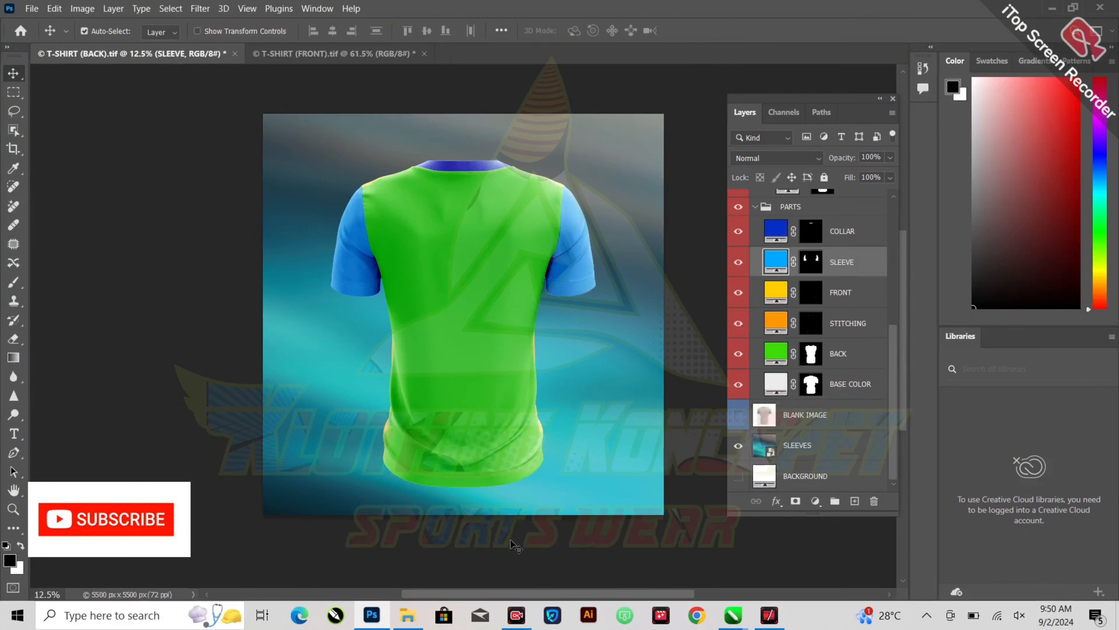
Step: Open the Desktop folder 9.2.24 in File Explorer and display its files as large thumbnails
left_click(419, 616)
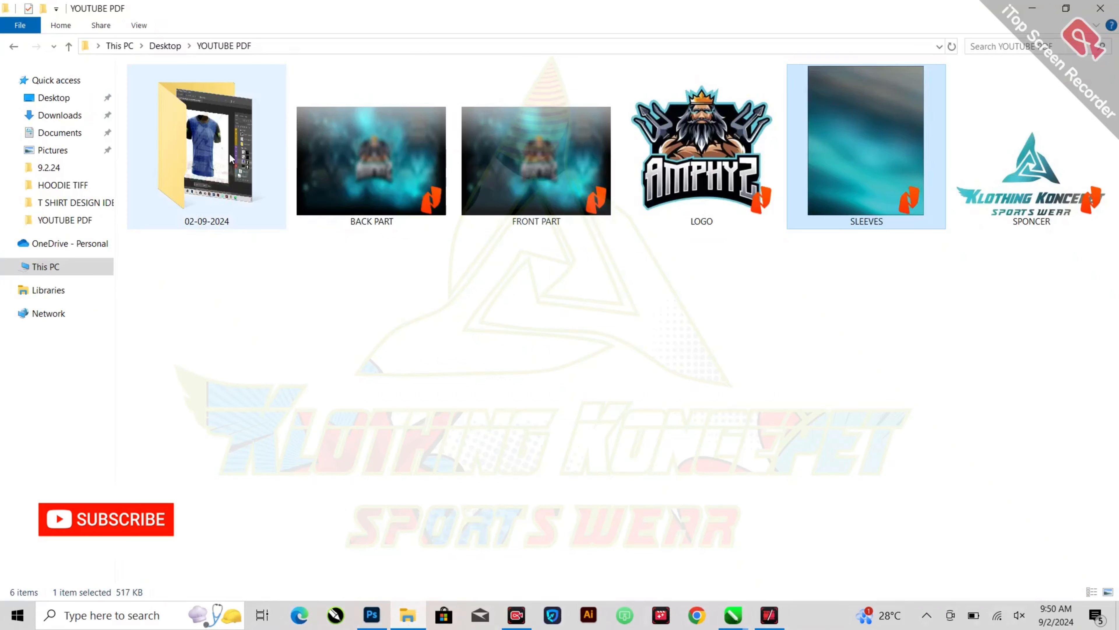
left_click(63, 100)
double_click(188, 130)
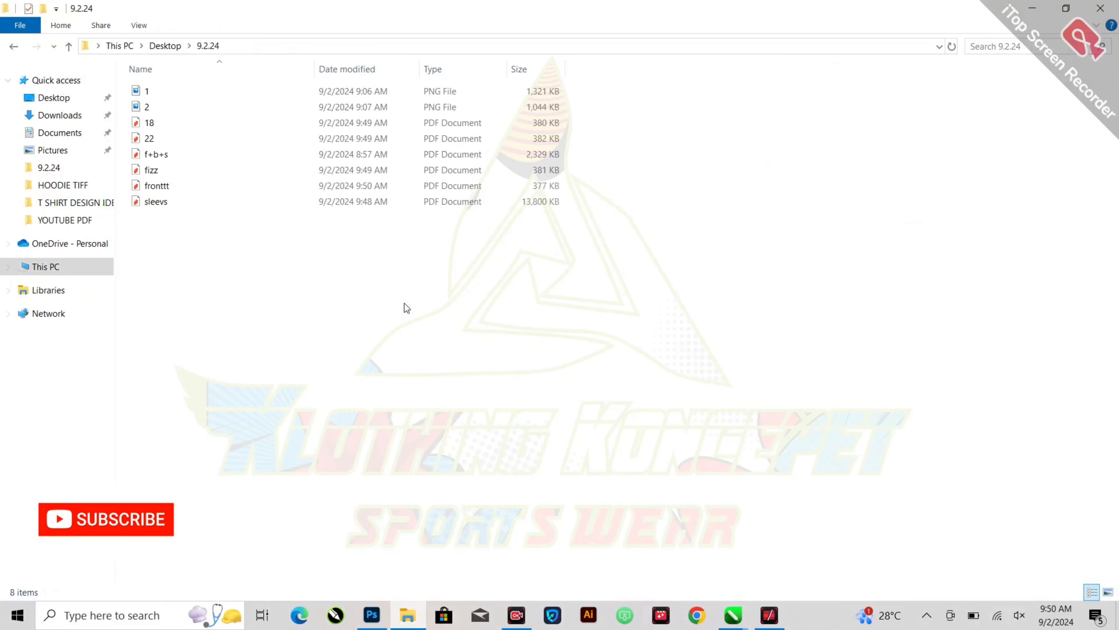
left_click(175, 184)
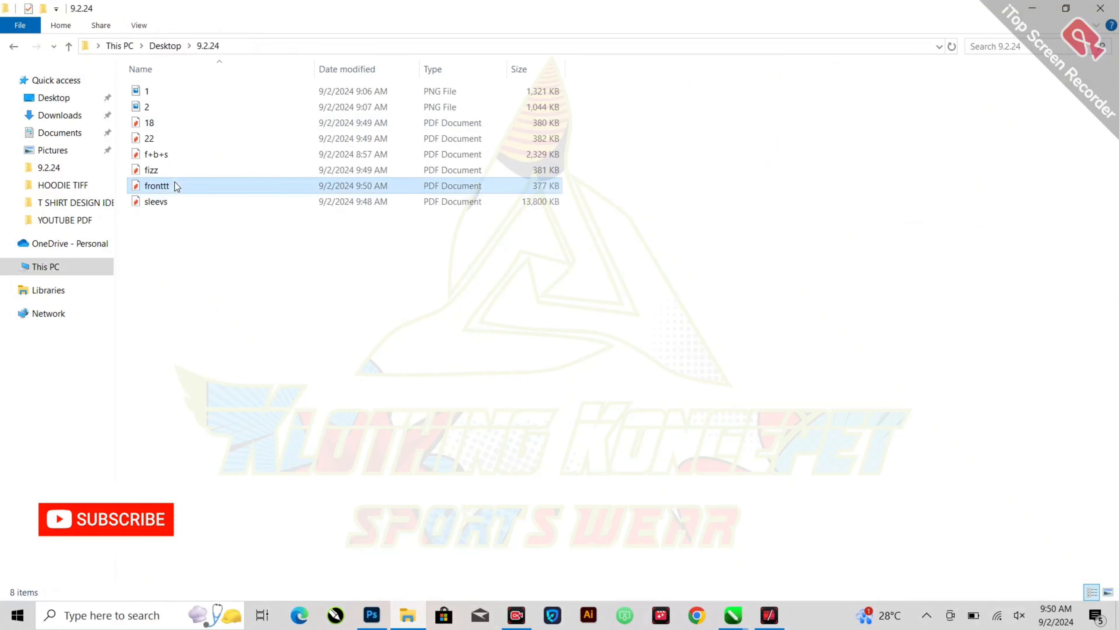
right_click(255, 254)
left_click(441, 265)
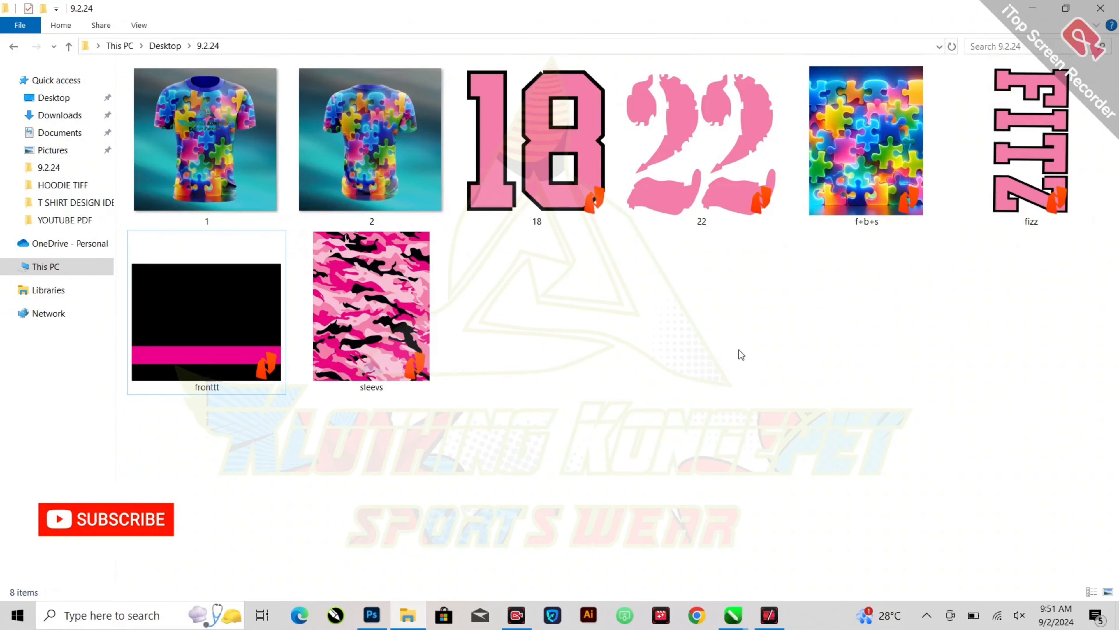
Step: Place the sleevs PDF as a smart object in the T-shirt back mockup and enlarge it to about 175%
left_click_drag(386, 376, 414, 360)
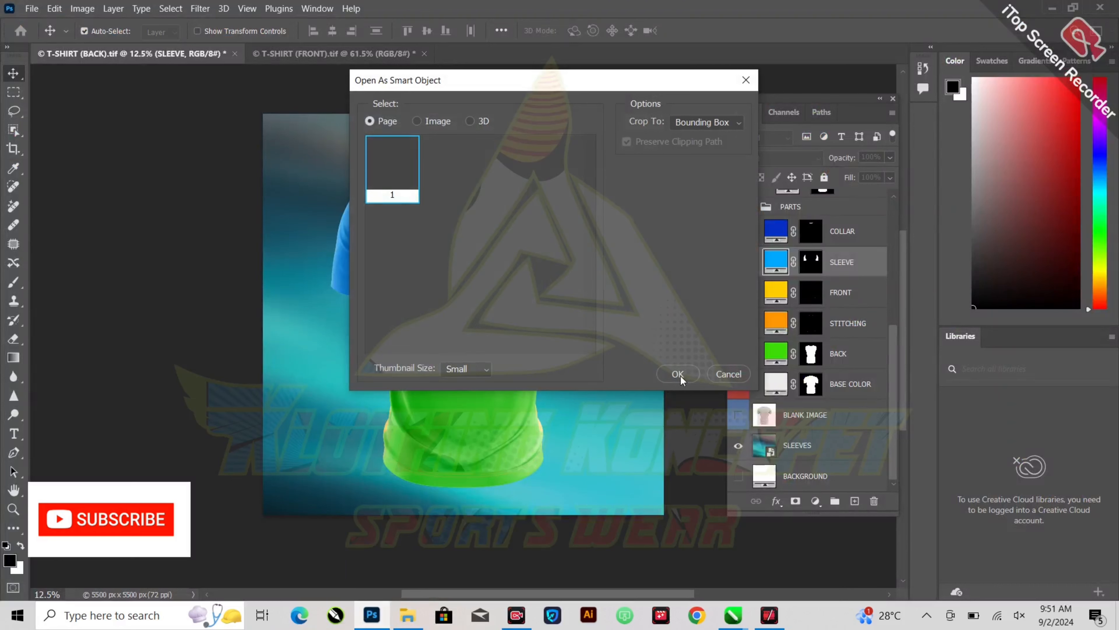
left_click(677, 374)
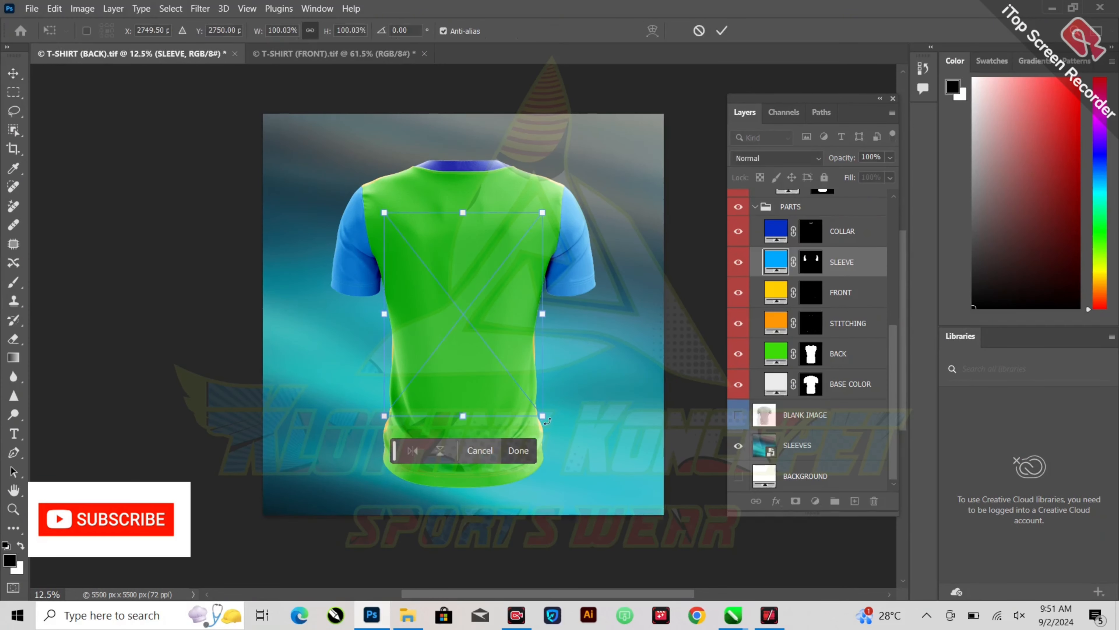
key("super")
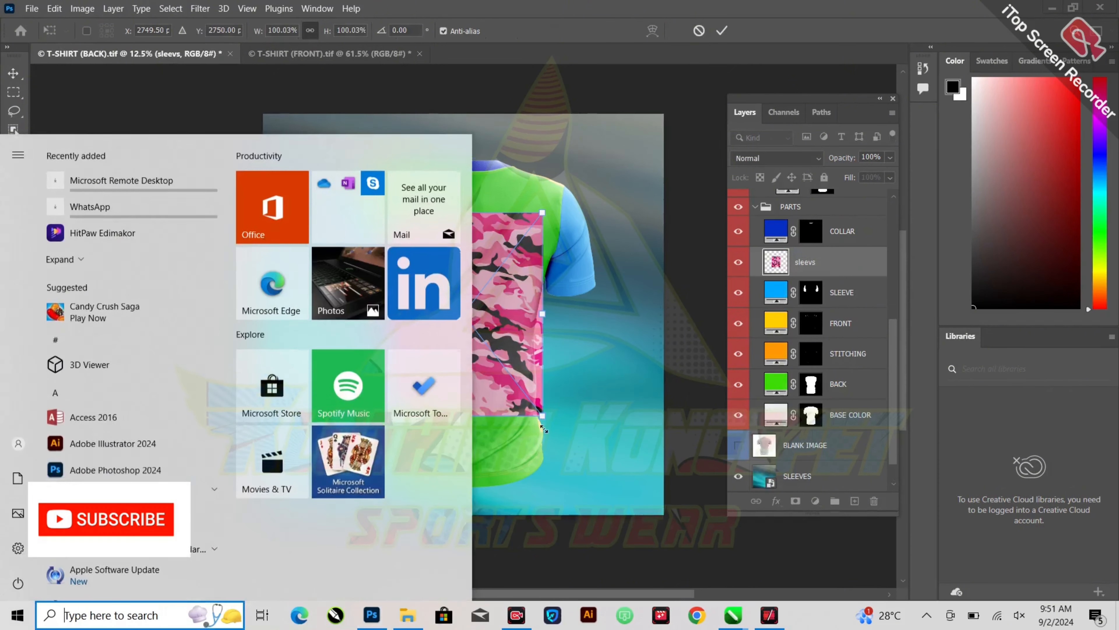
key("super")
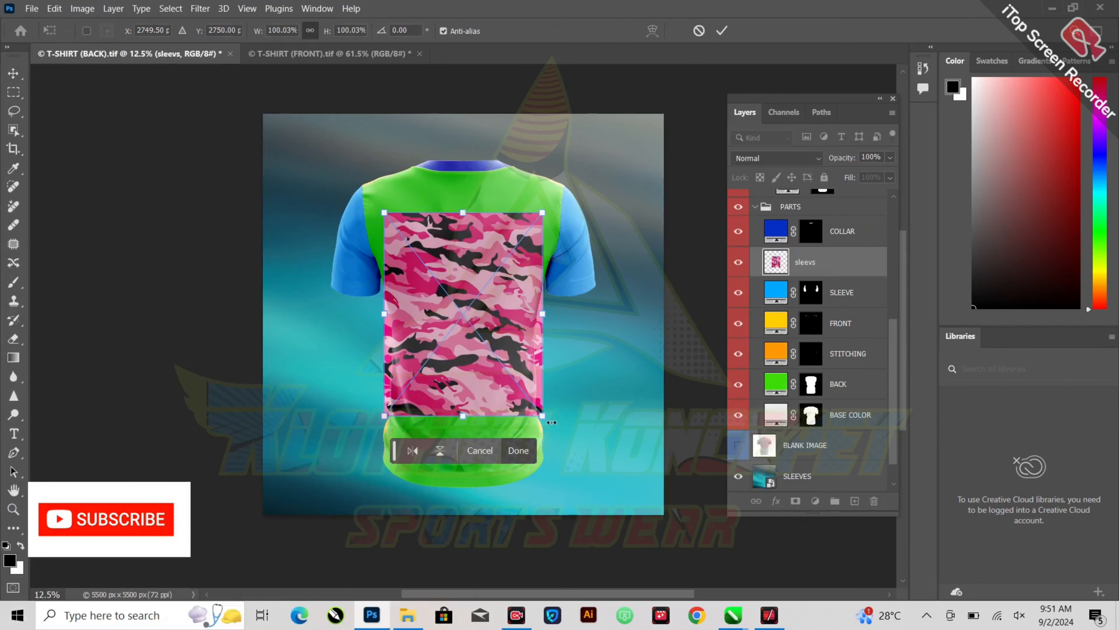
left_click_drag(552, 422, 591, 510)
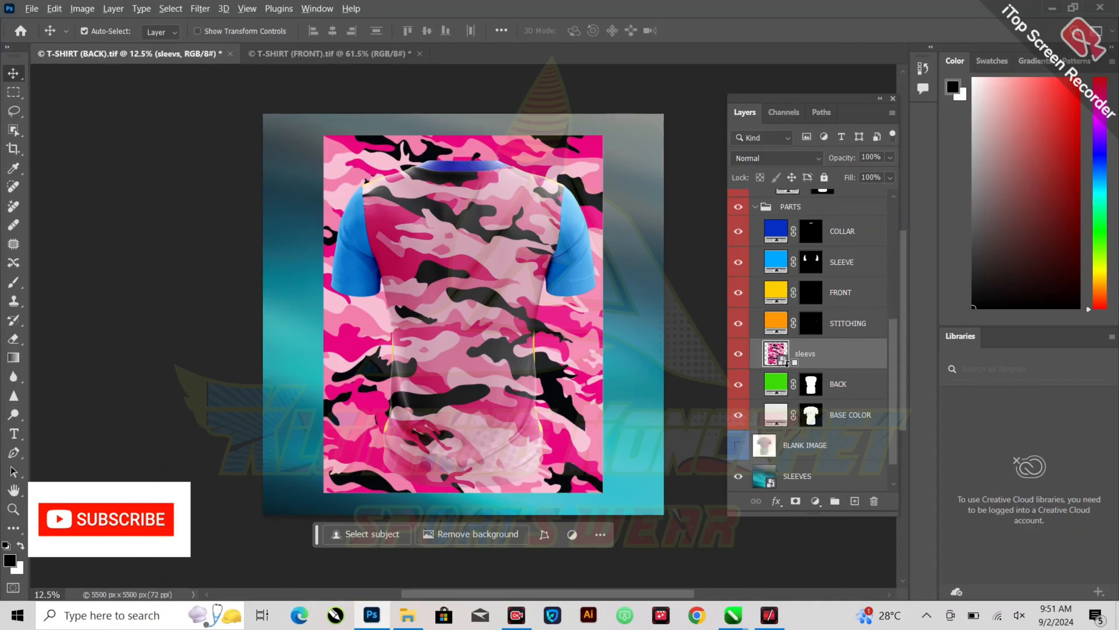
Step: Clip the sleevs artwork to the BACK layer and resize it to about 137% wide and 163% high to fit the shirt's back
left_click(786, 368, "alt")
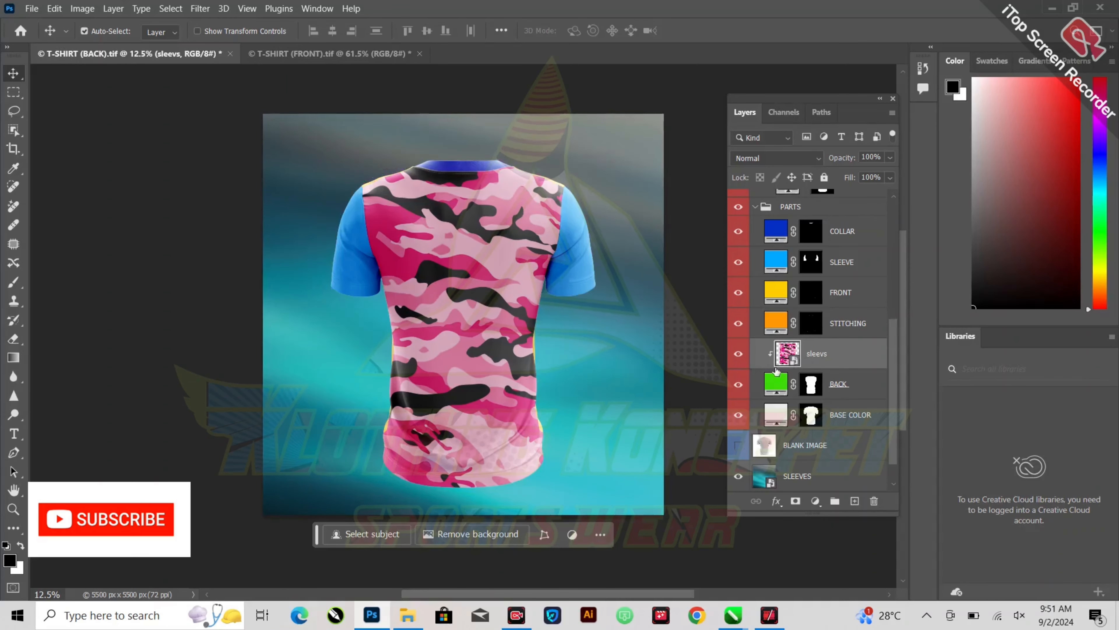
double_click(818, 354)
left_click(869, 366)
key("ctrl+t")
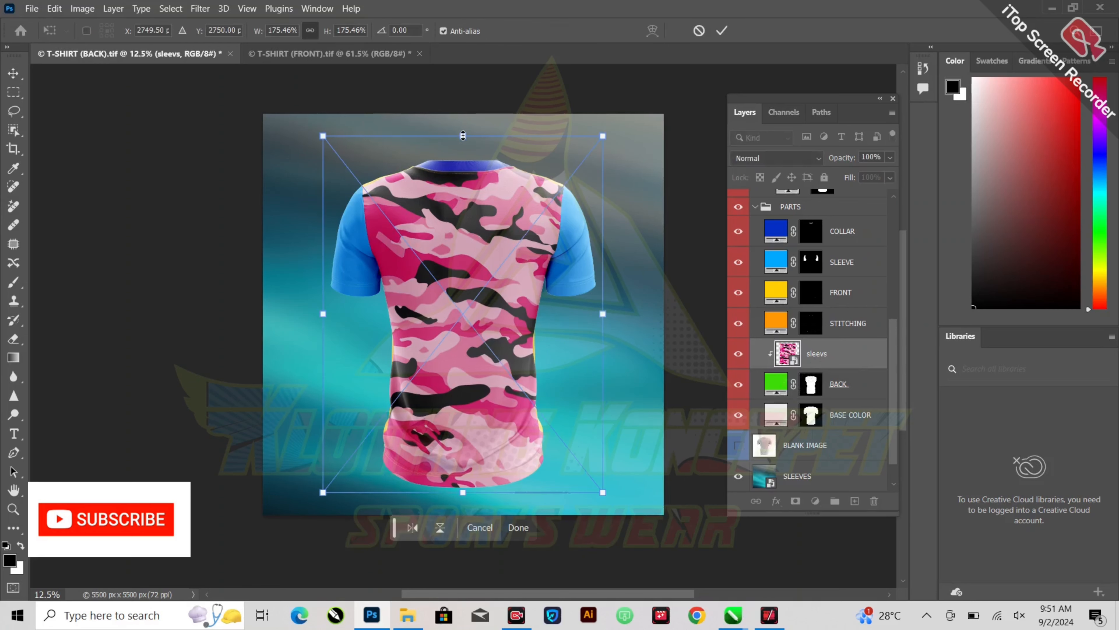
left_click_drag(463, 135, 463, 158)
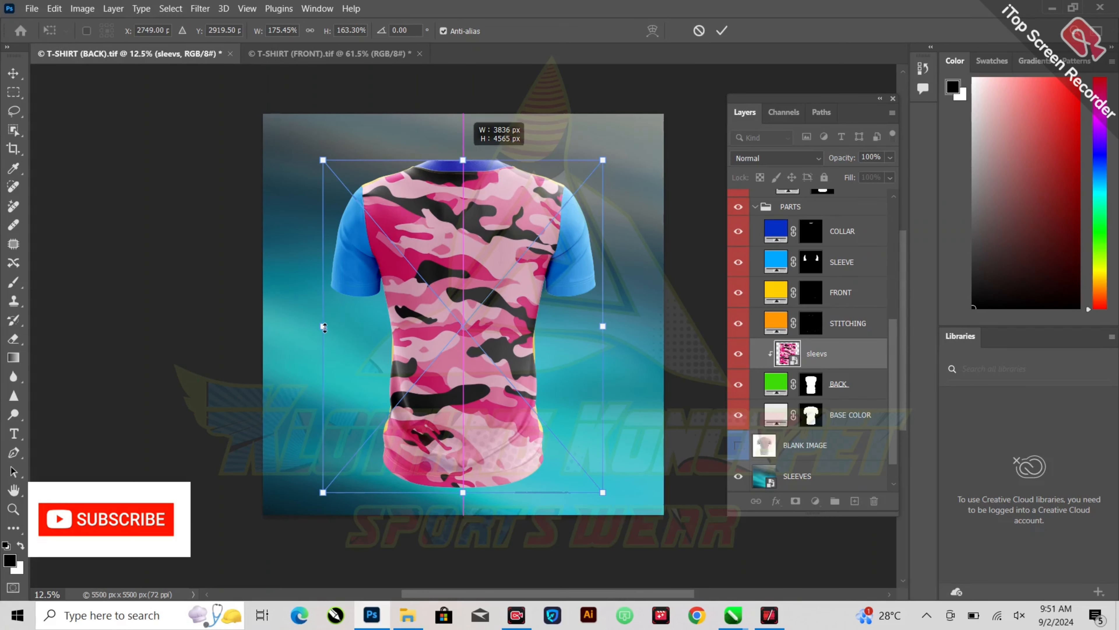
left_click_drag(324, 326, 349, 321)
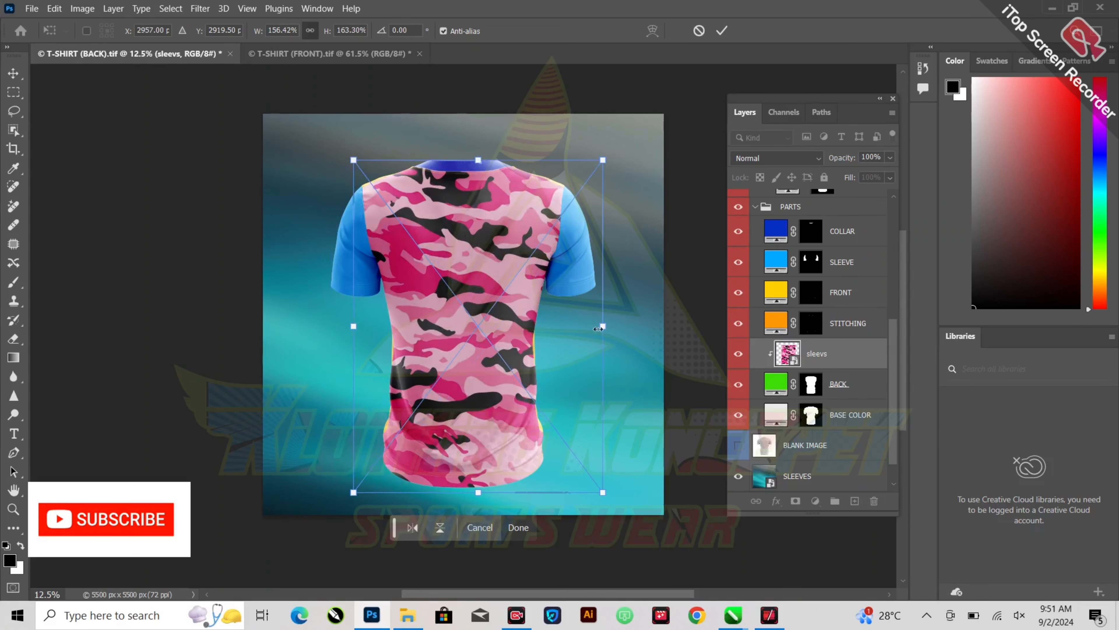
left_click_drag(598, 329, 570, 325)
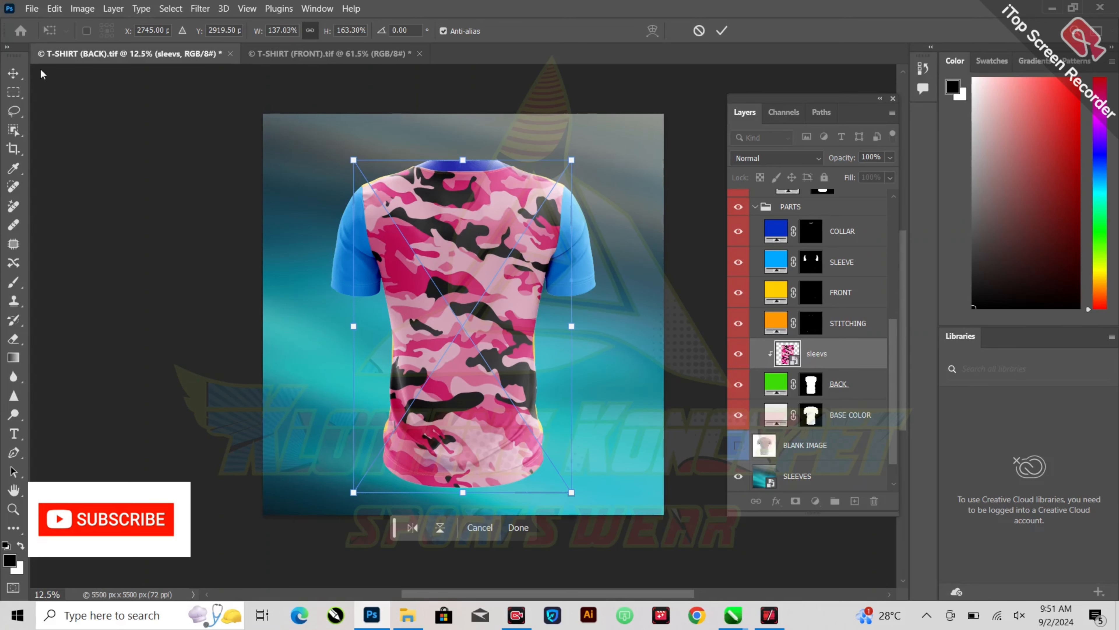
left_click(15, 74)
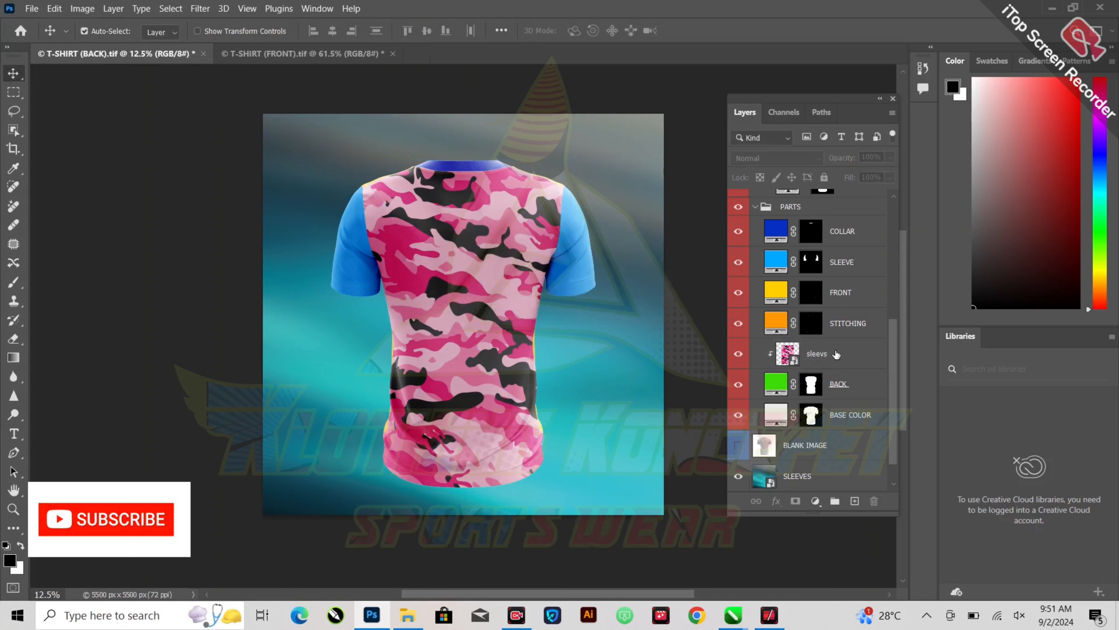
Step: Duplicate the sleevs layer and clip the copy to the FRONT layer
right_click(836, 351)
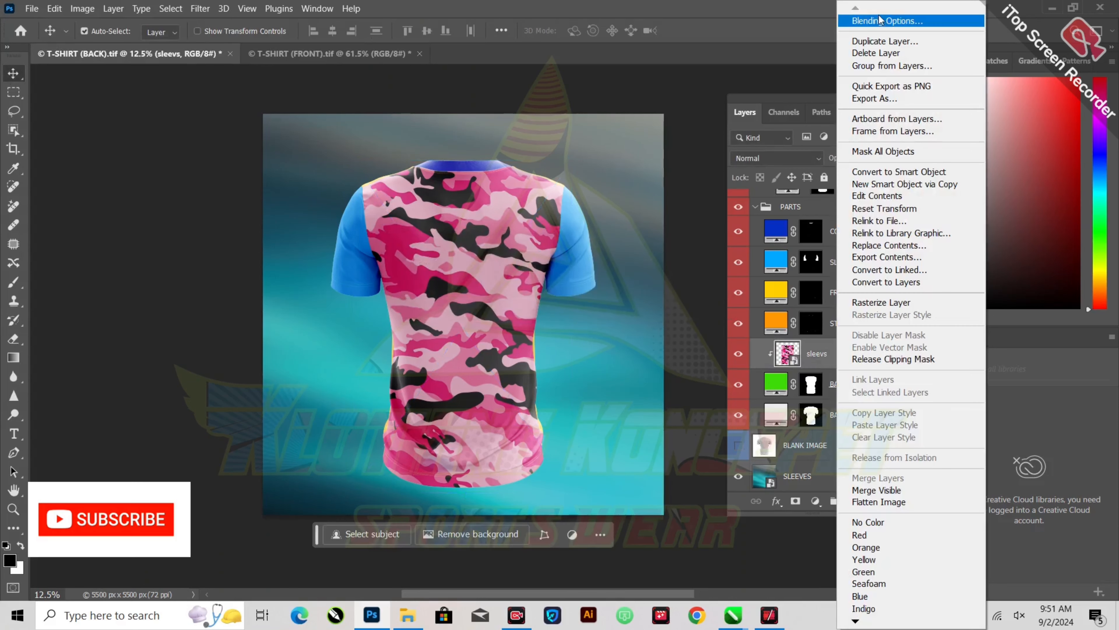
left_click(888, 41)
key("Return")
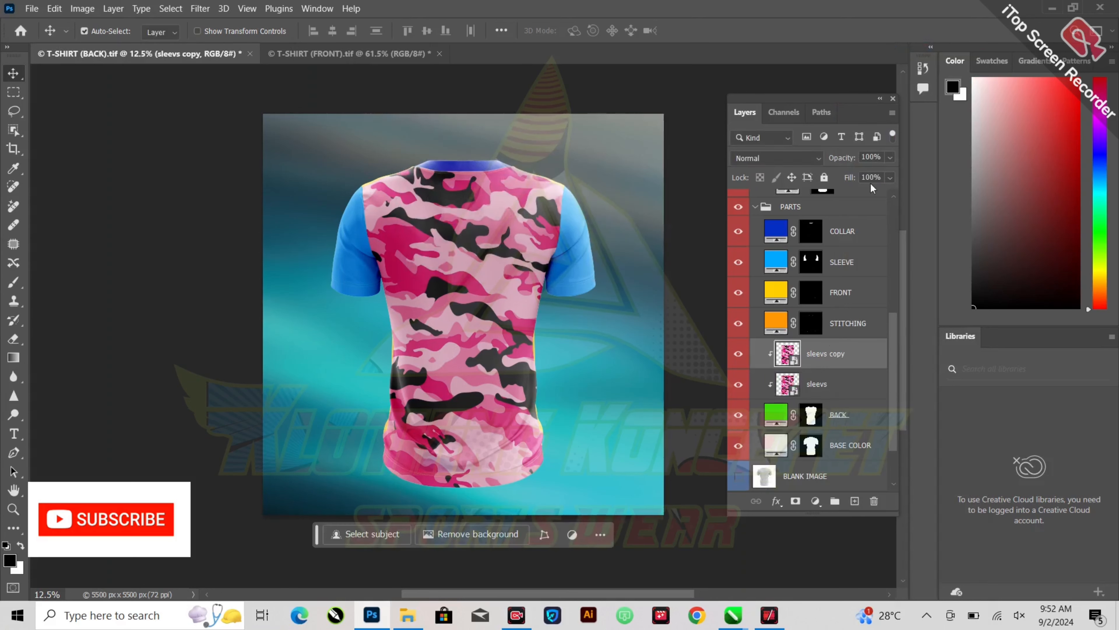
left_click_drag(866, 353, 800, 312)
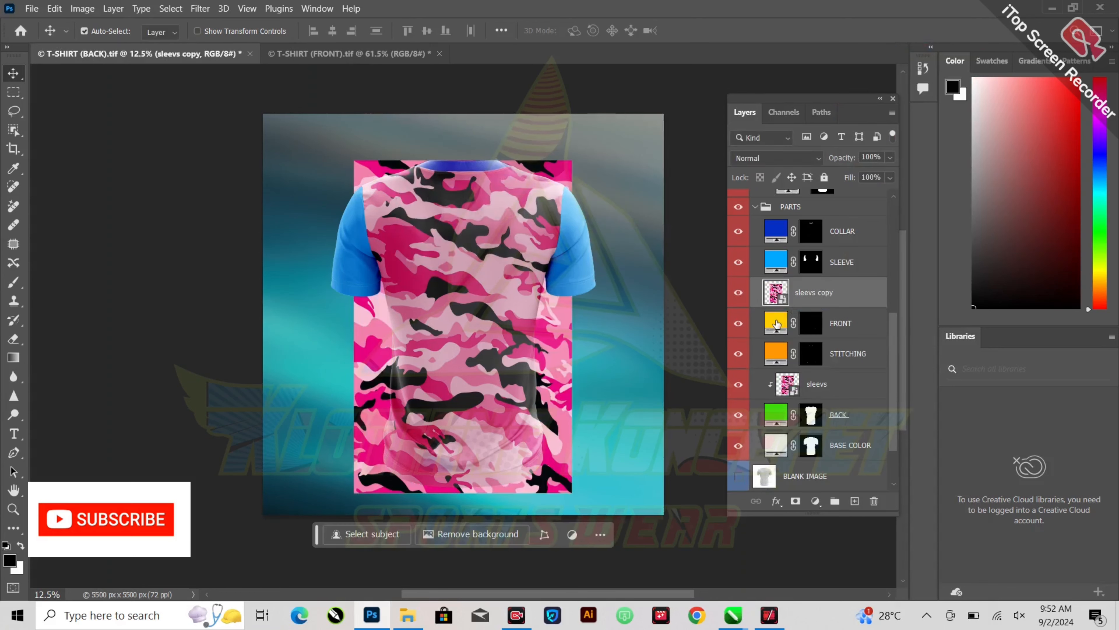
left_click(784, 310, "alt")
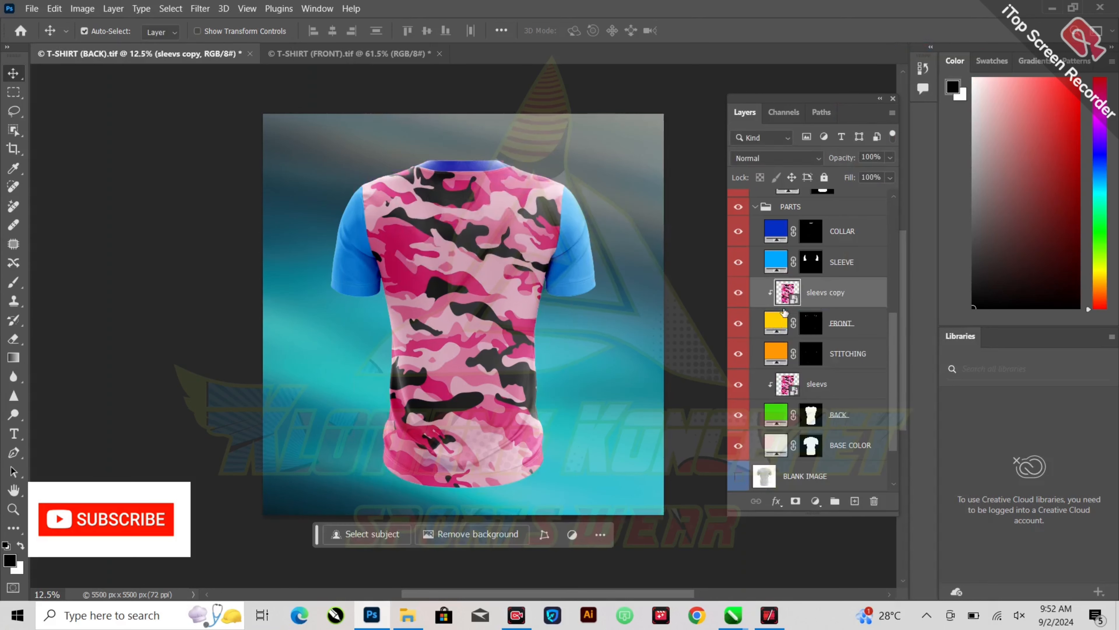
Step: Check the shirt design in CorelDRAW's Untitled-1 document, then return to Photoshop and set the COLLAR layer's fill colour to black
scroll(819, 343, "up", 1)
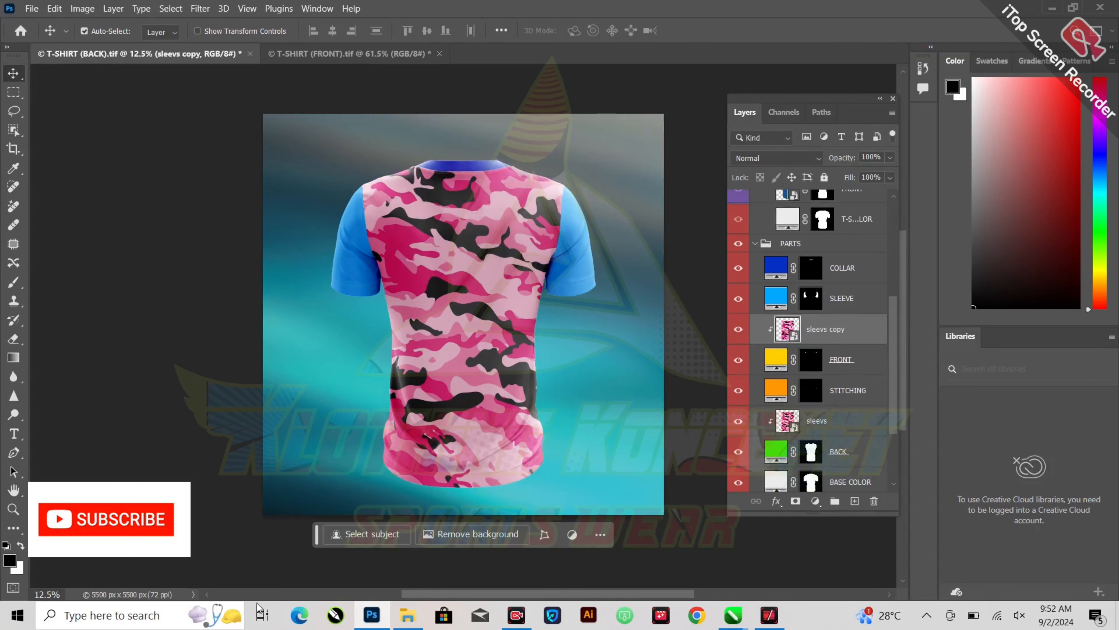
left_click(733, 615)
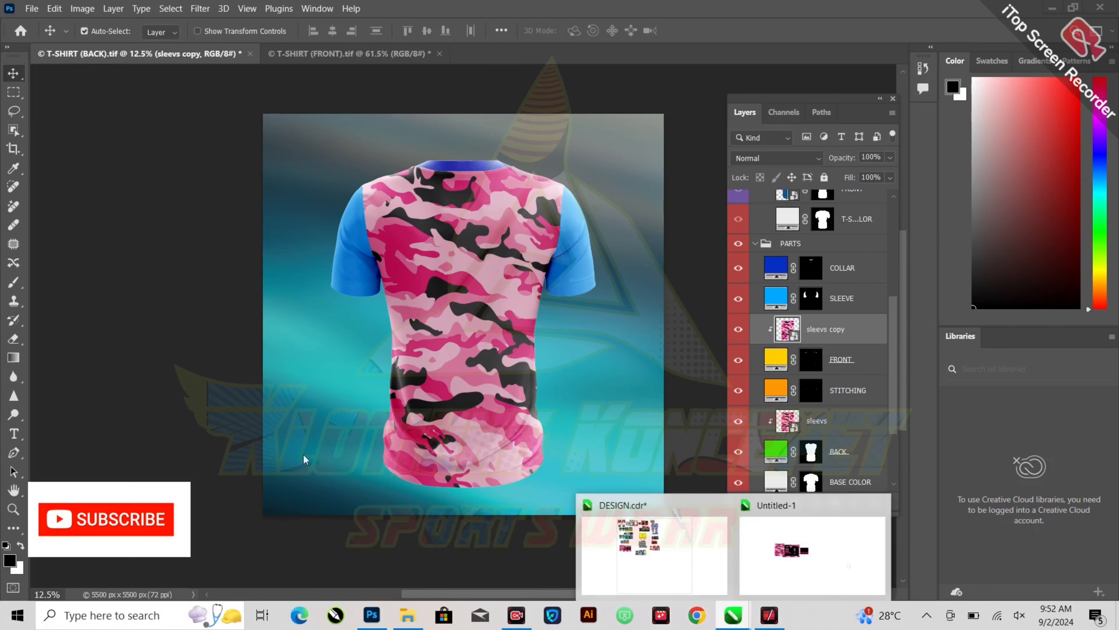
left_click(810, 528)
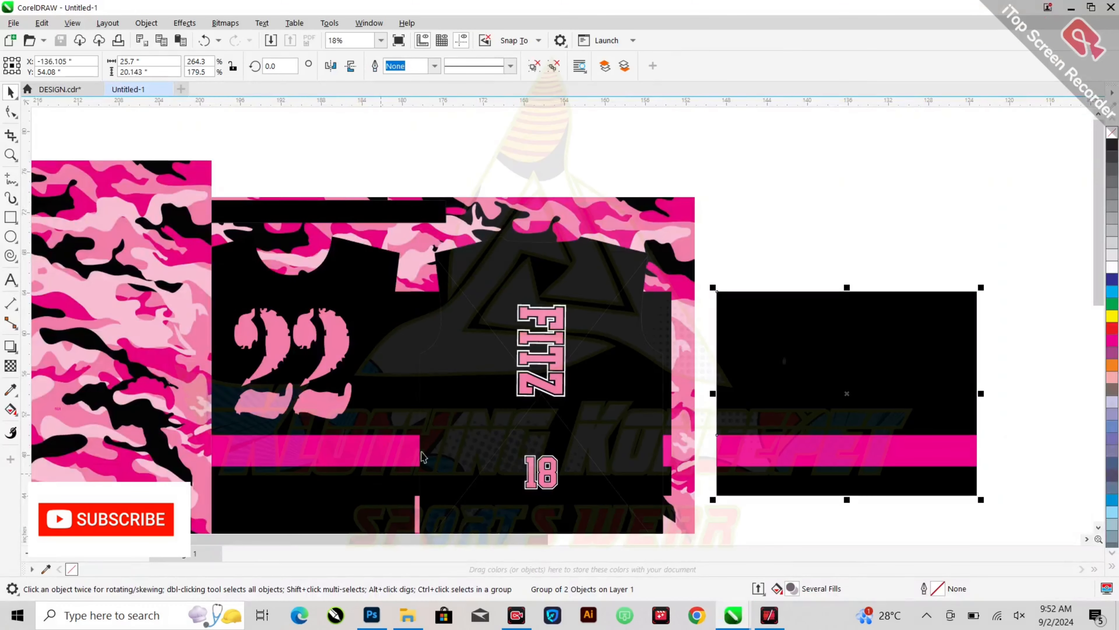
left_click(781, 465)
left_click(908, 186)
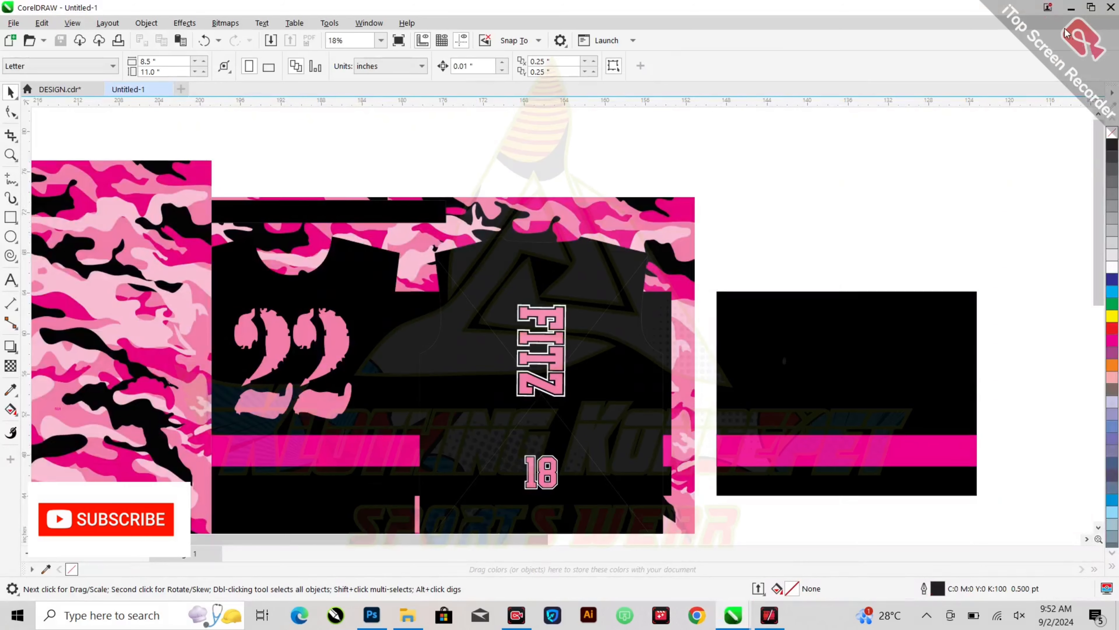
left_click(1070, 8)
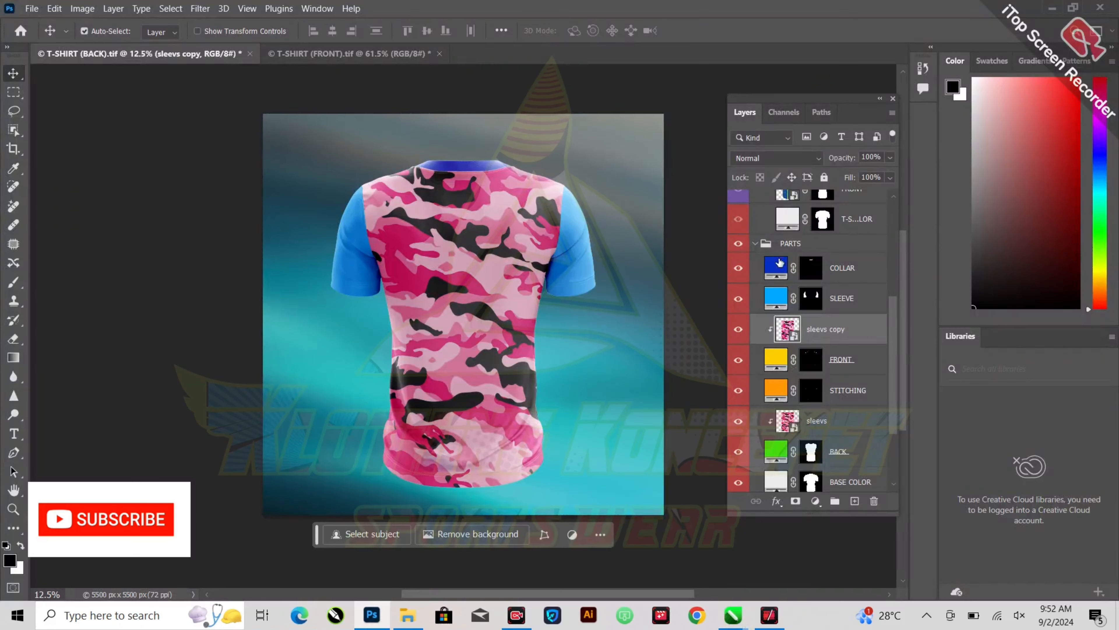
double_click(779, 263)
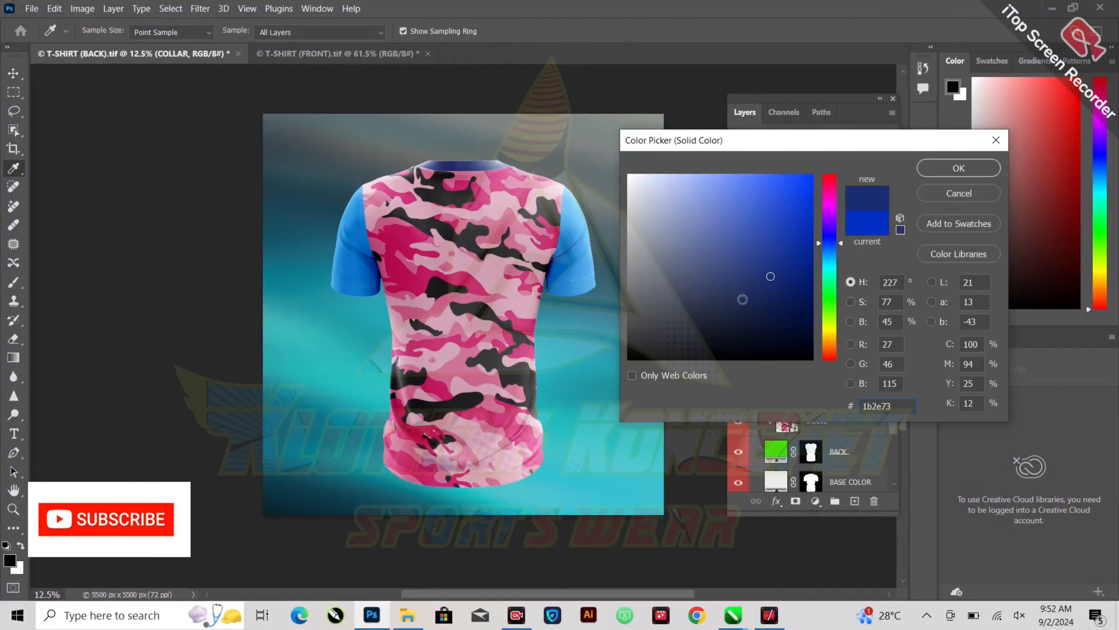
left_click_drag(742, 300, 813, 360)
left_click(948, 171)
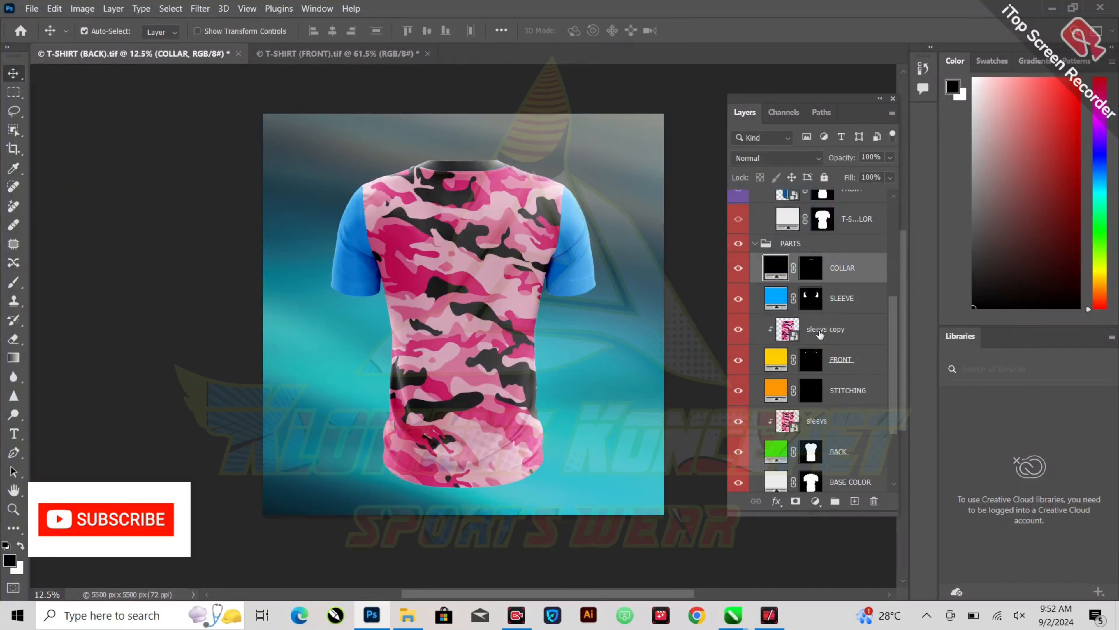
Step: Duplicate the sleevs copy layer and move the duplicate directly above the SLEEVE layer
left_click(816, 339)
right_click(837, 329)
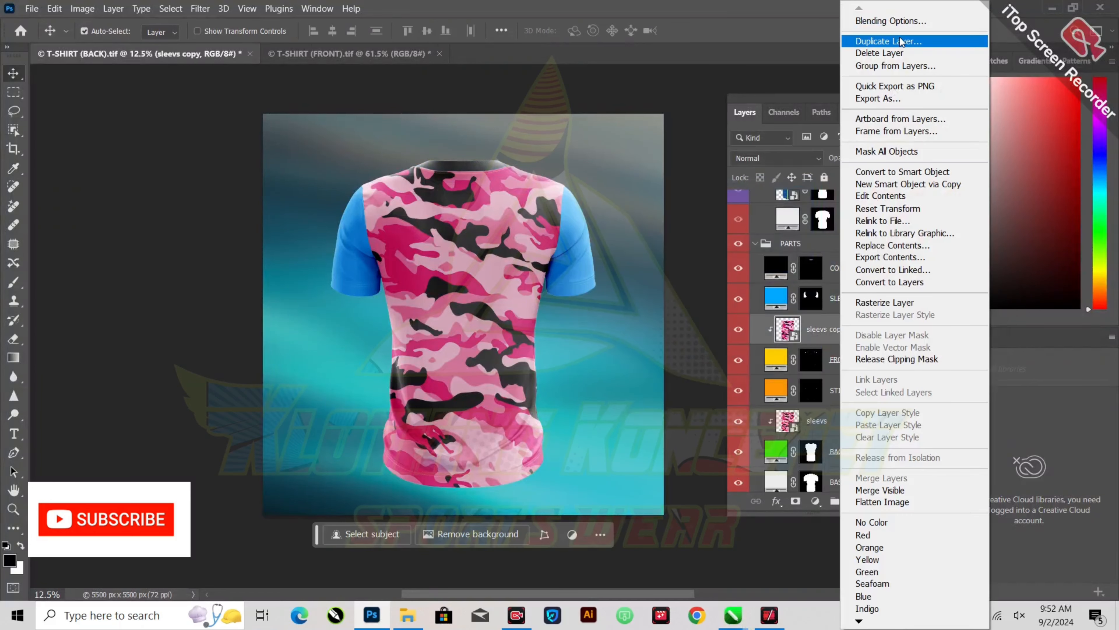
left_click(900, 38)
key("Return")
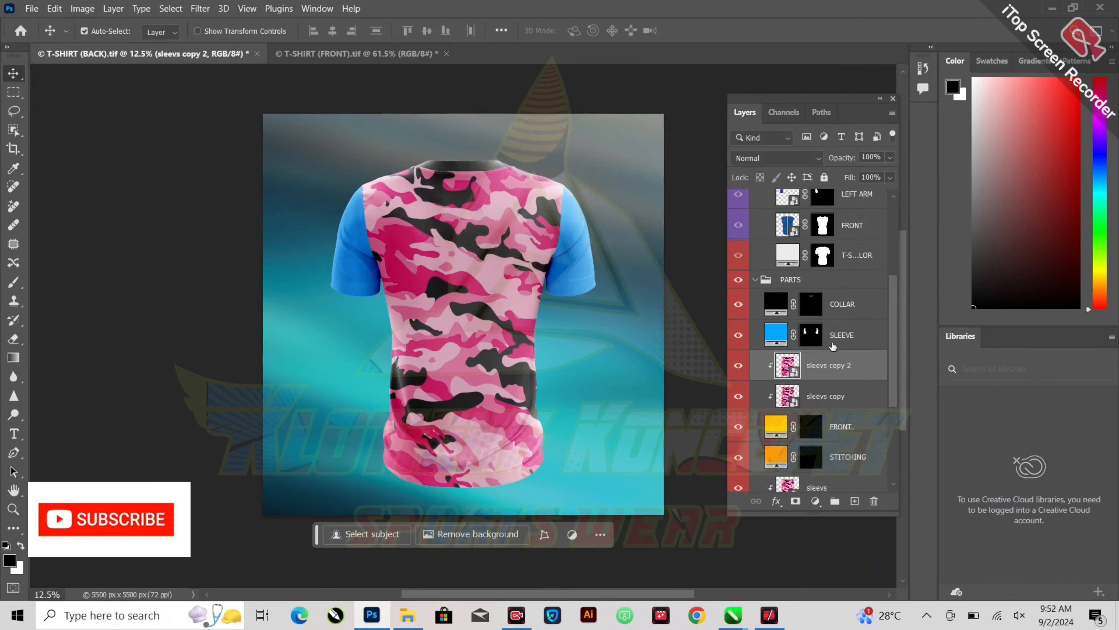
left_click_drag(847, 368, 808, 336)
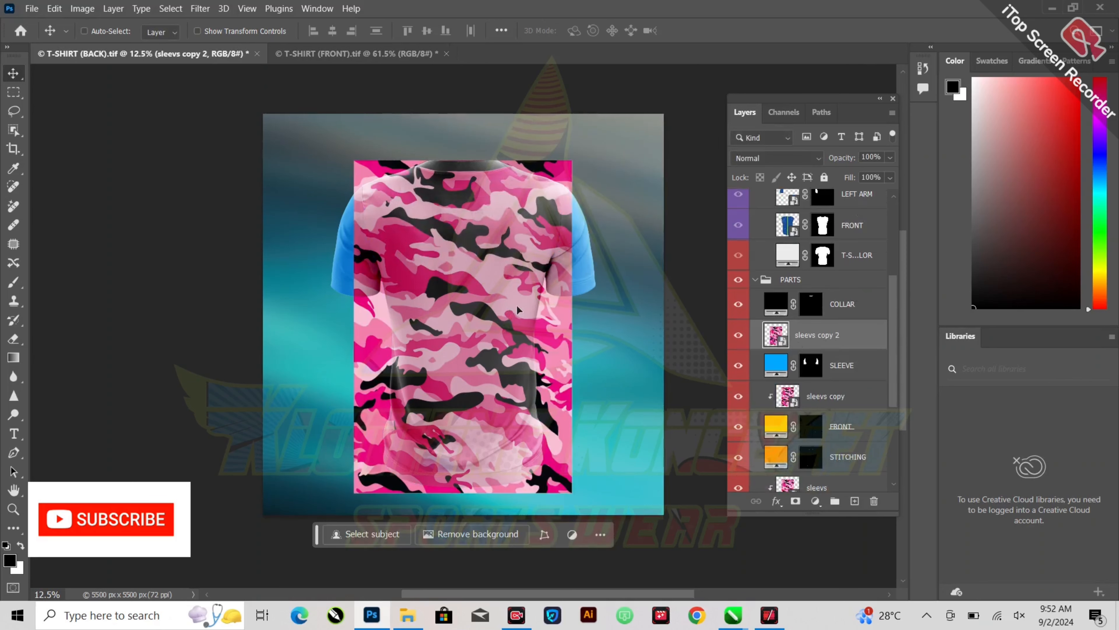
Step: Move the sleevs copy 2 artwork over the shirt's left sleeve, to about X 2077, and clip it to the SLEEVE layer
key("ctrl+t")
left_click_drag(517, 310, 487, 308)
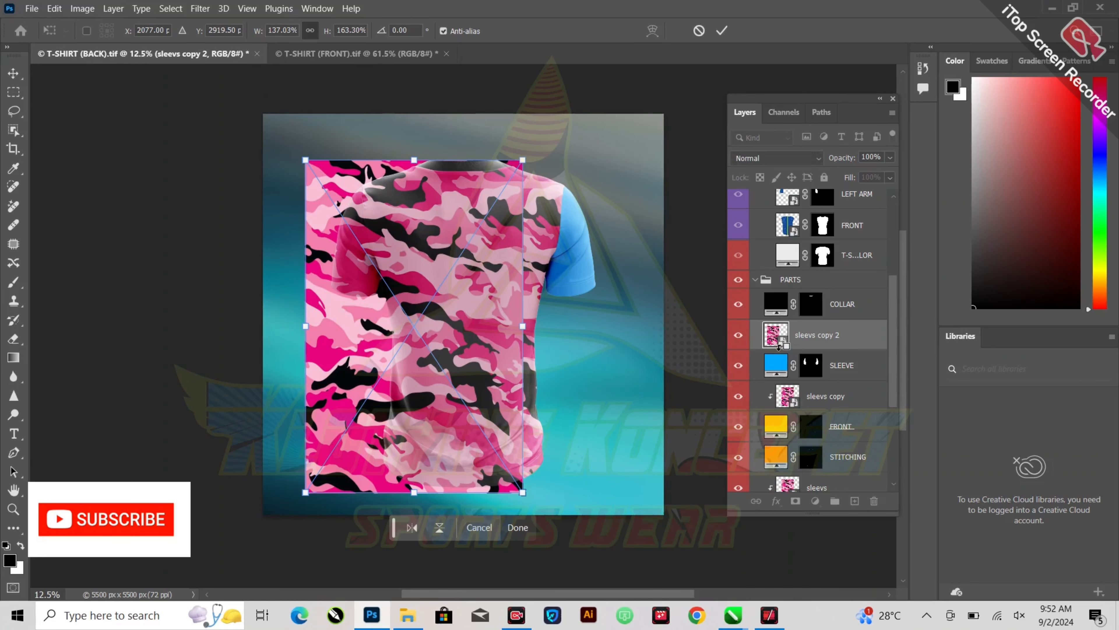
key("Return")
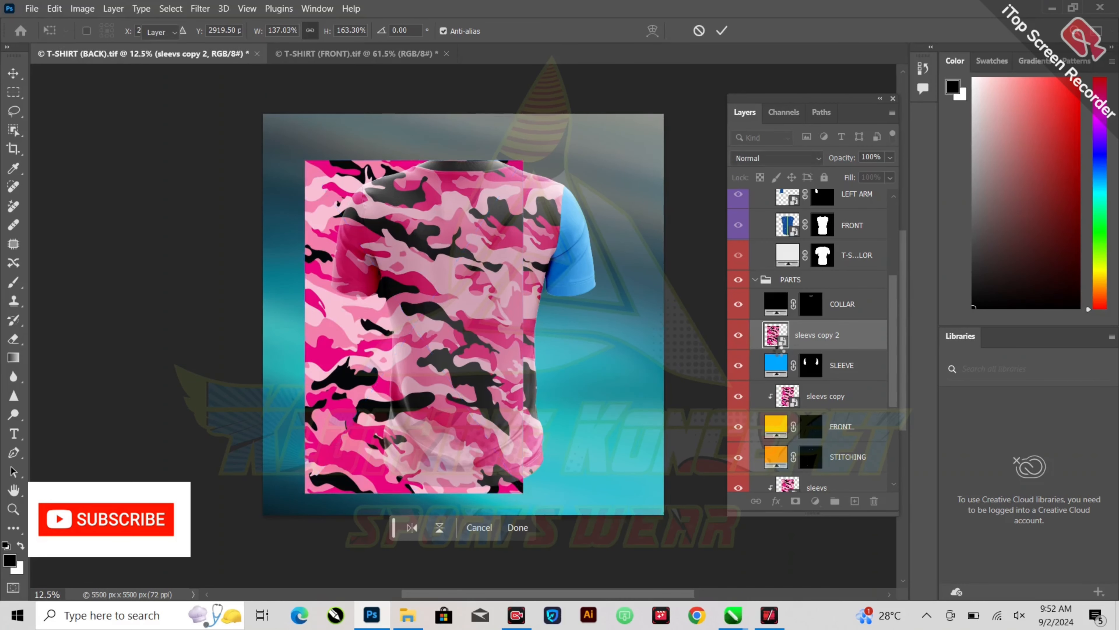
left_click_drag(781, 349, 796, 349)
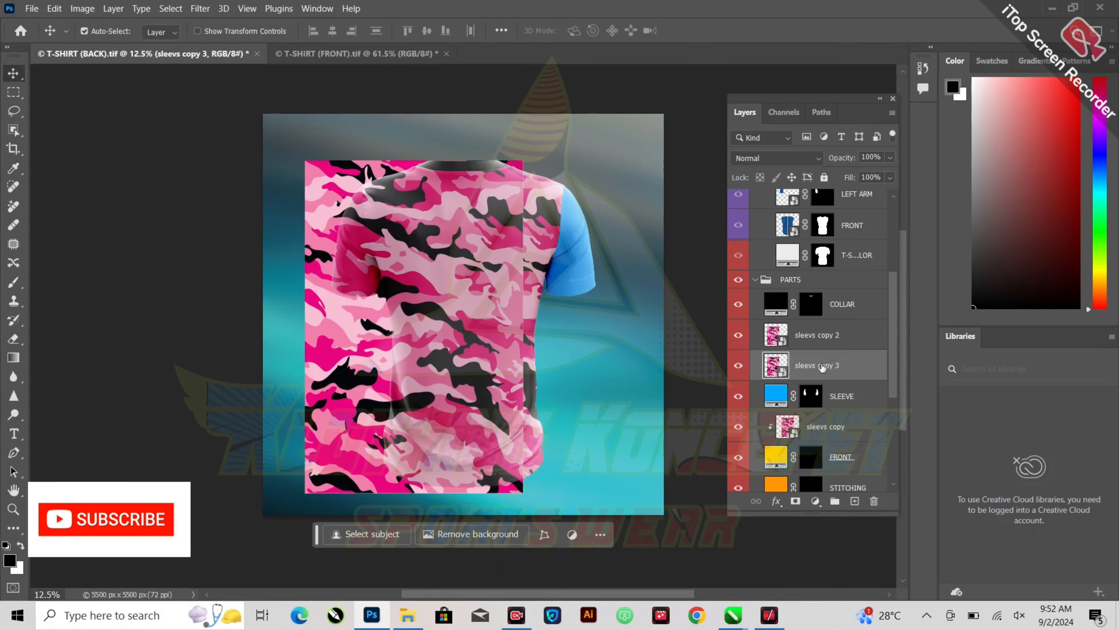
key("Delete")
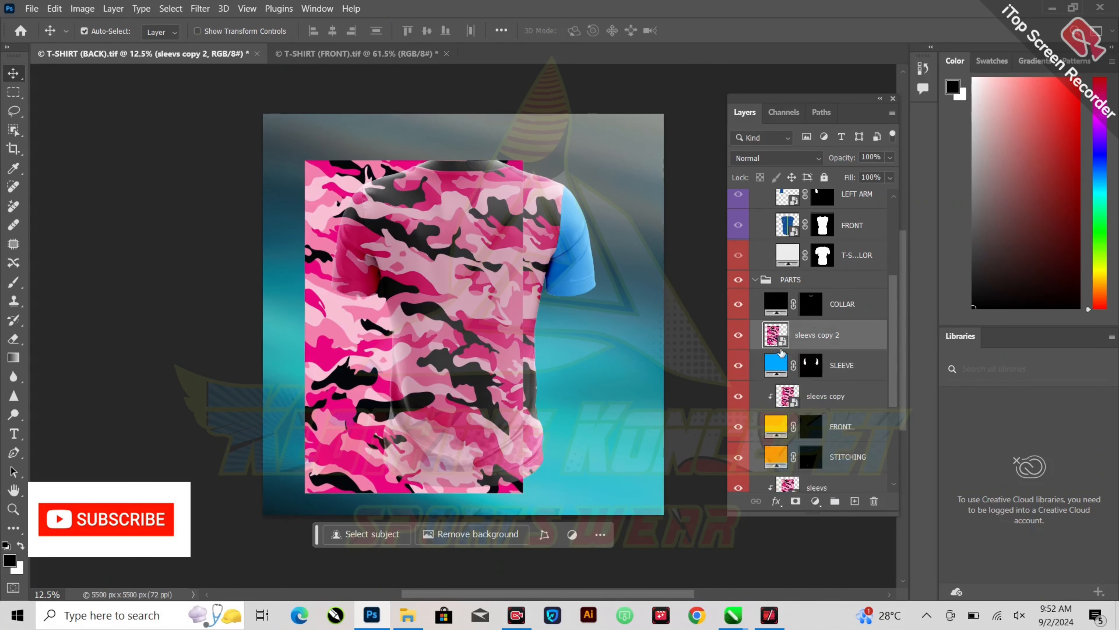
key("super")
key("super")
left_click(781, 349, "alt")
Step: Duplicate the sleevs copy 2 layer and move the duplicate over the shirt's right sleeve, to about X 4130
right_click(827, 335)
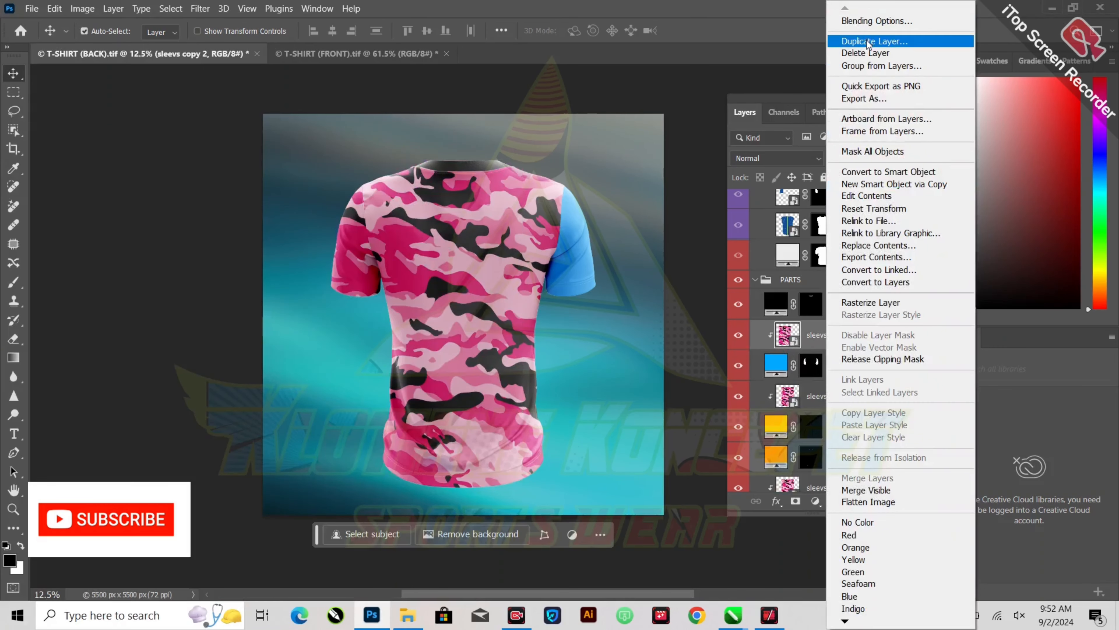
left_click(867, 42)
key("Return")
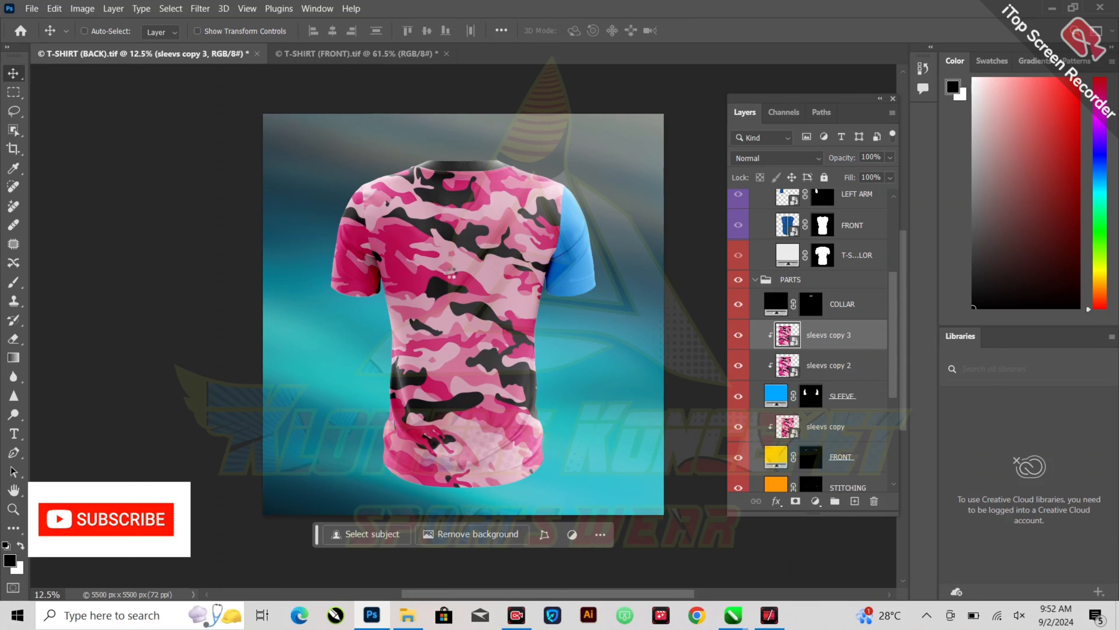
key("ctrl+t")
left_click_drag(473, 280, 594, 278)
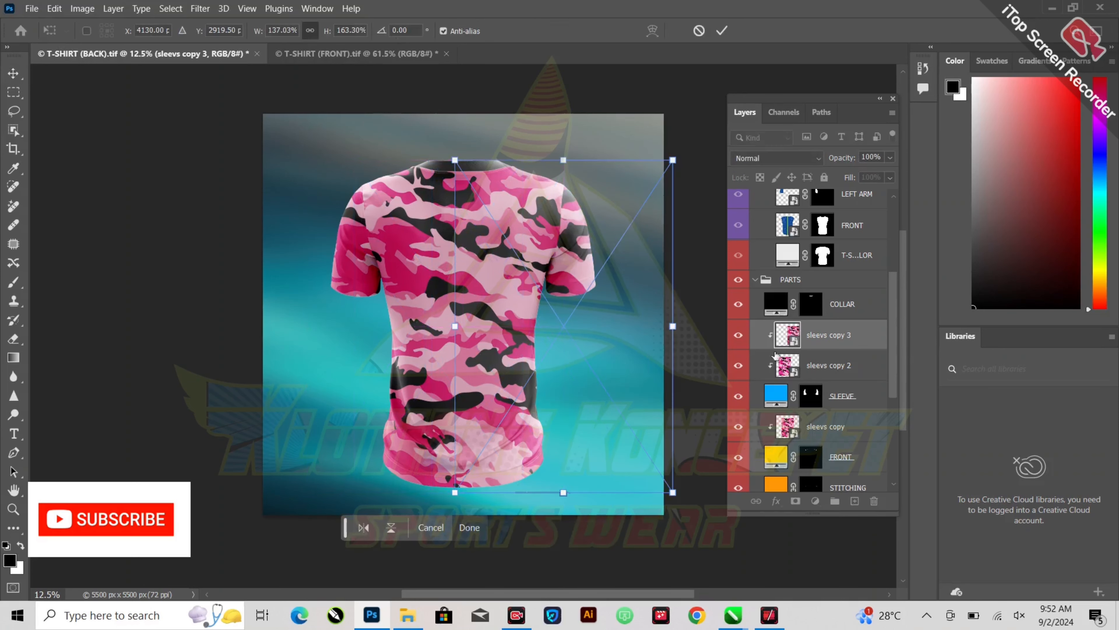
Step: Place the fronttt artwork from the 9.2.24 folder into the T-SHIRT (BACK) document and scale it to about 153%
left_click(408, 615)
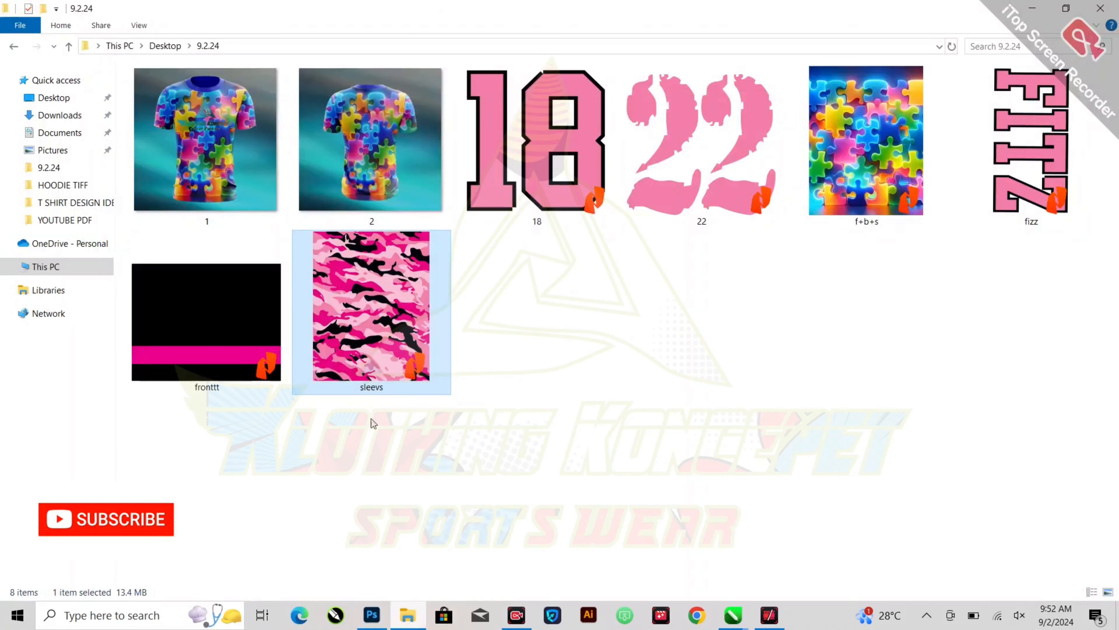
left_click_drag(246, 341, 475, 410)
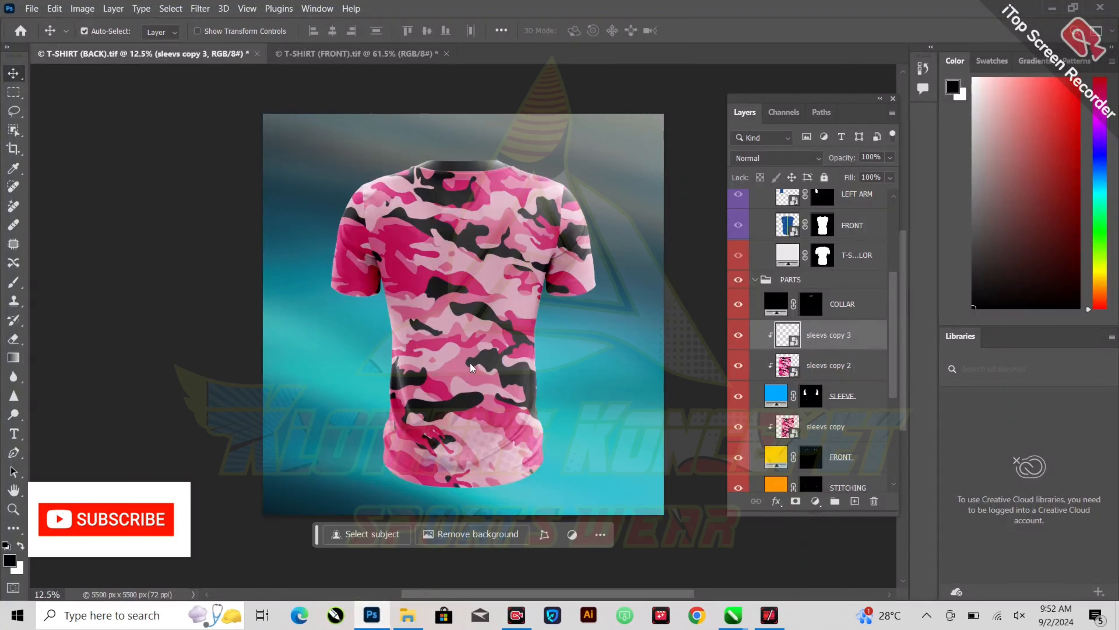
left_click(677, 374)
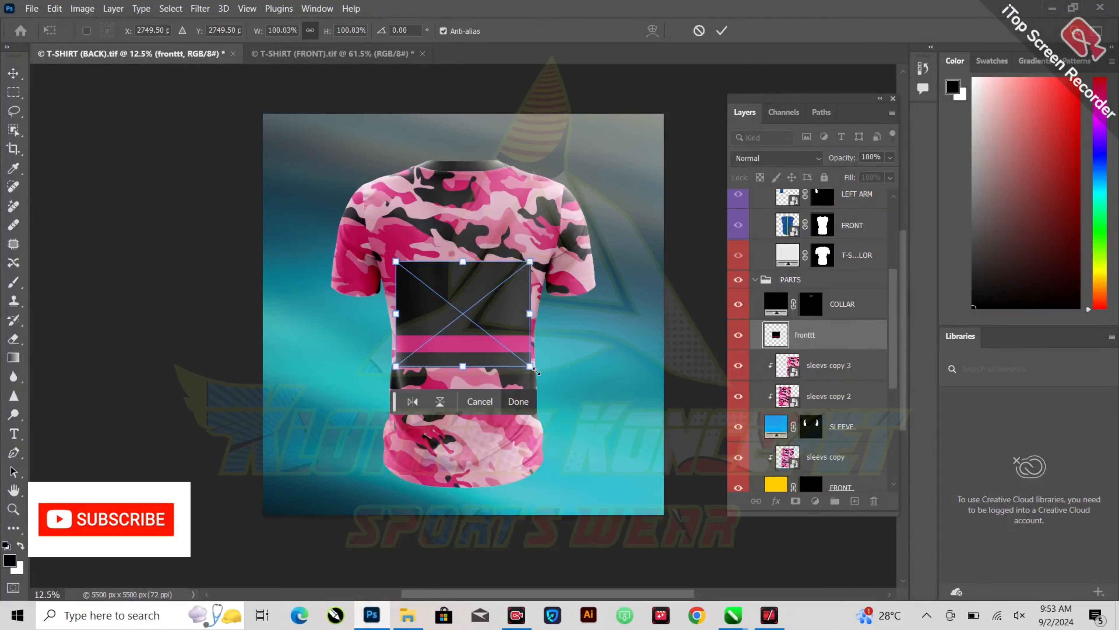
left_click_drag(530, 365, 576, 400)
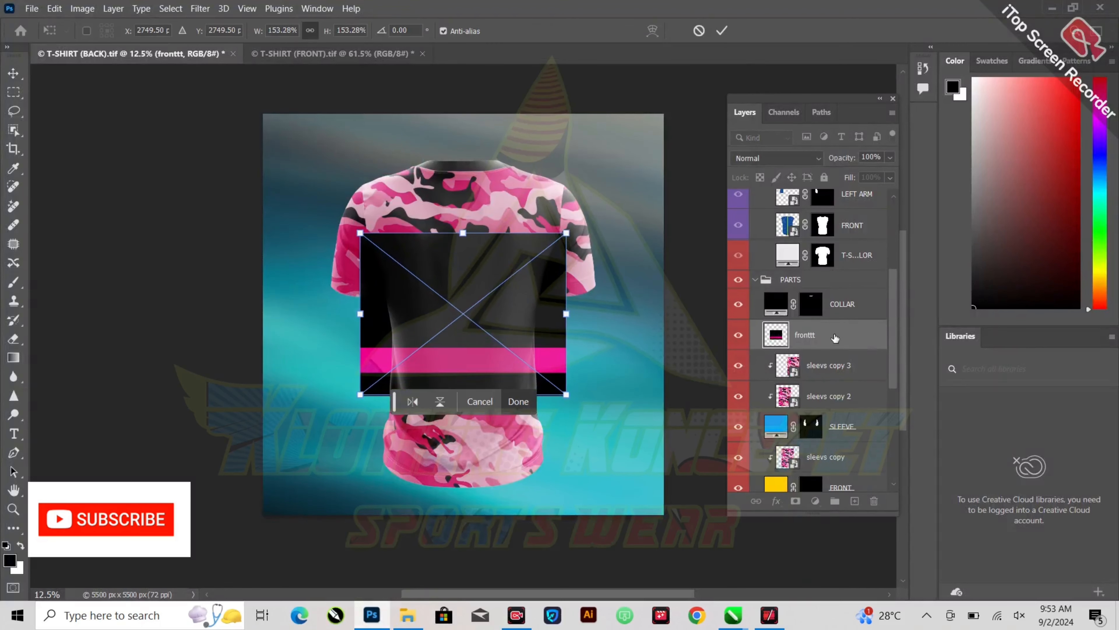
Step: Move the fronttt layer directly above sleevs copy and clip it to the FRONT layer
scroll(835, 328, "down", 1)
left_click_drag(846, 309, 833, 406)
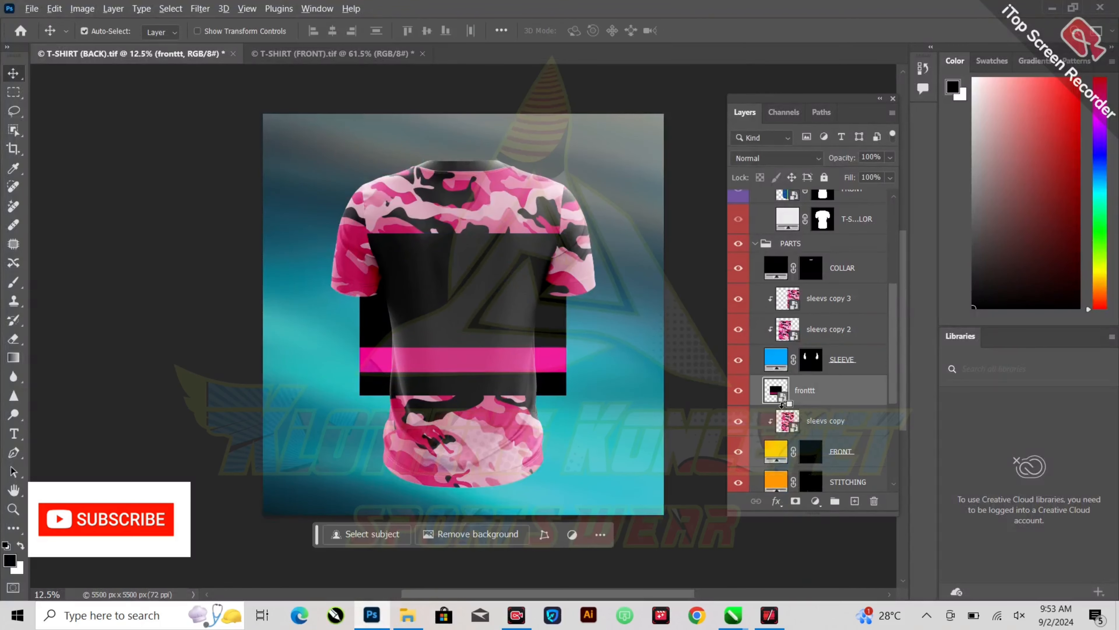
key("ctrl+alt+g")
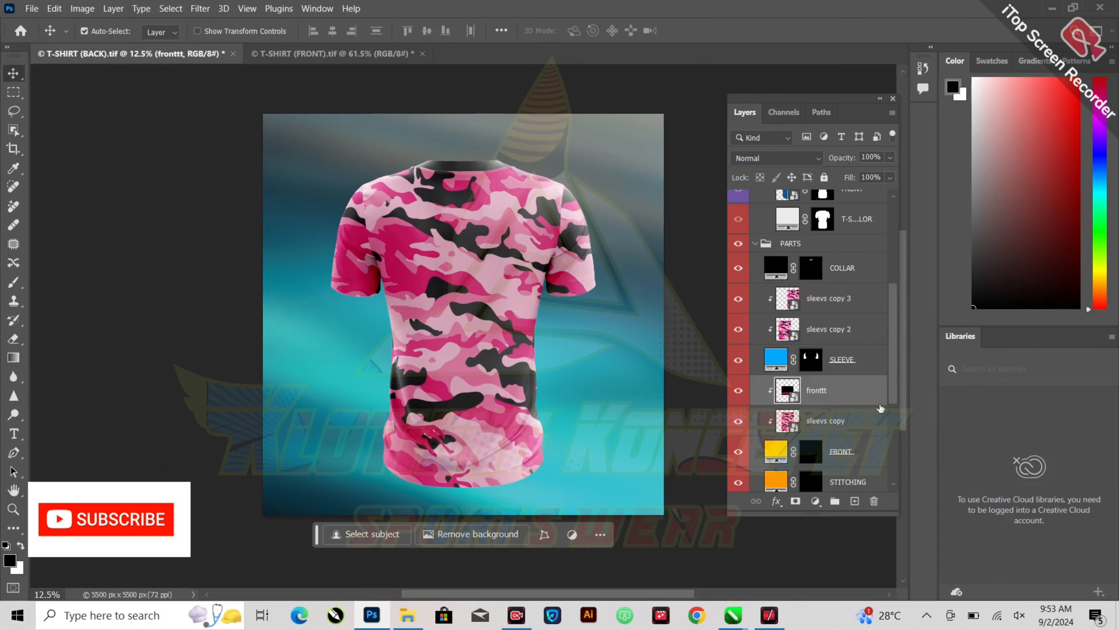
Step: Move the fronttt layer directly above the sleevs layer and clip it to the BACK layer
scroll(881, 408, "down", 2)
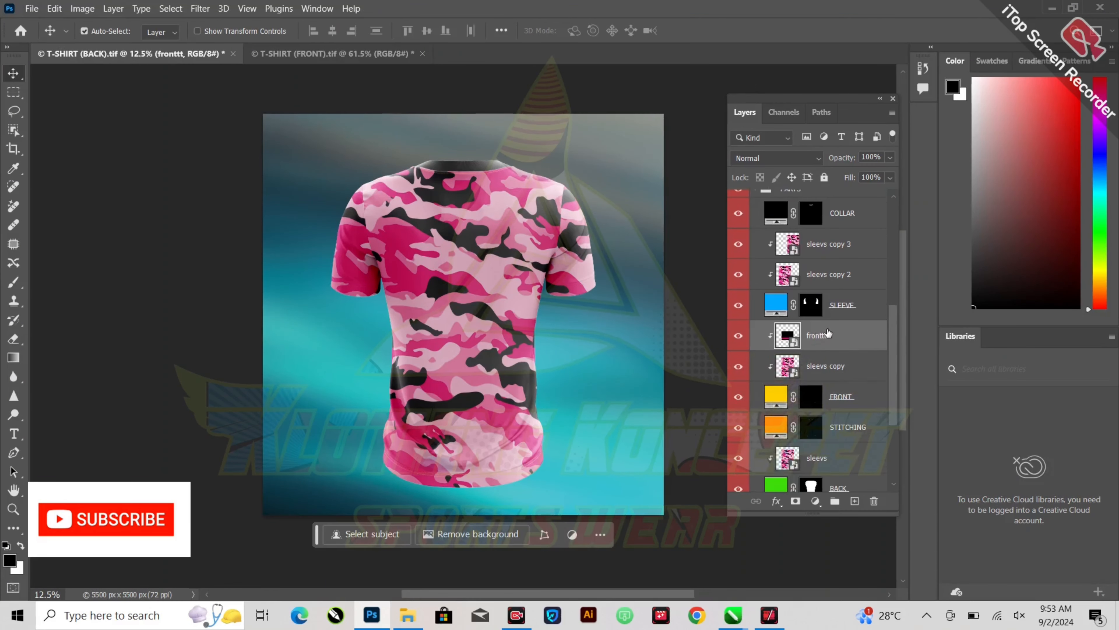
scroll(840, 331, "down", 1)
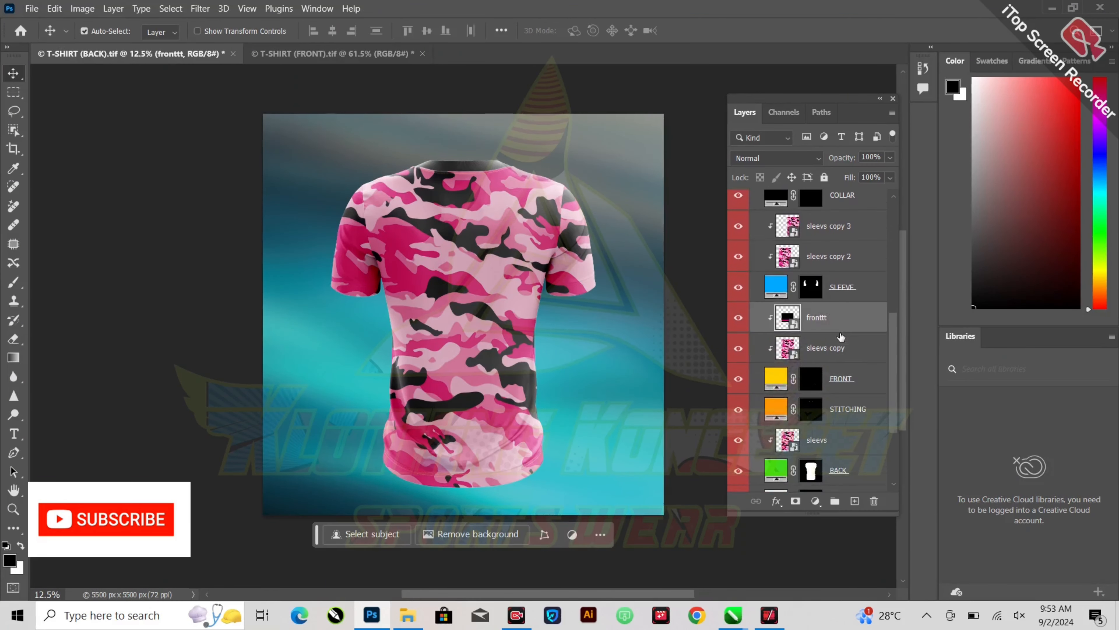
scroll(837, 351, "down", 2)
left_click_drag(835, 293, 816, 394)
left_click(782, 382, "alt")
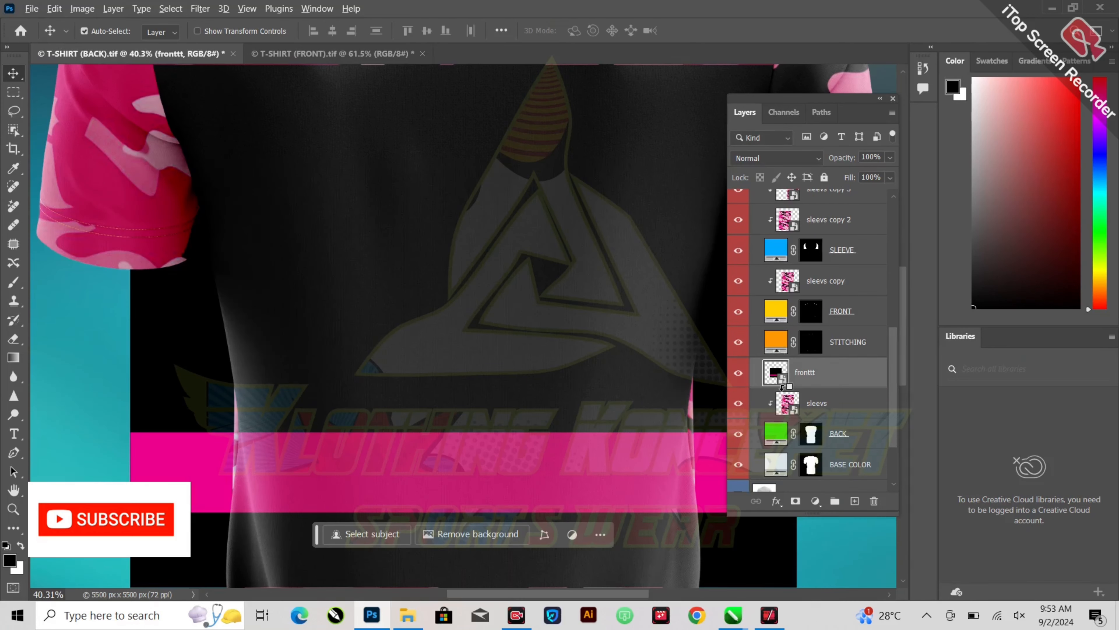
left_click(782, 385, "alt")
scroll(241, 279, "down", 6)
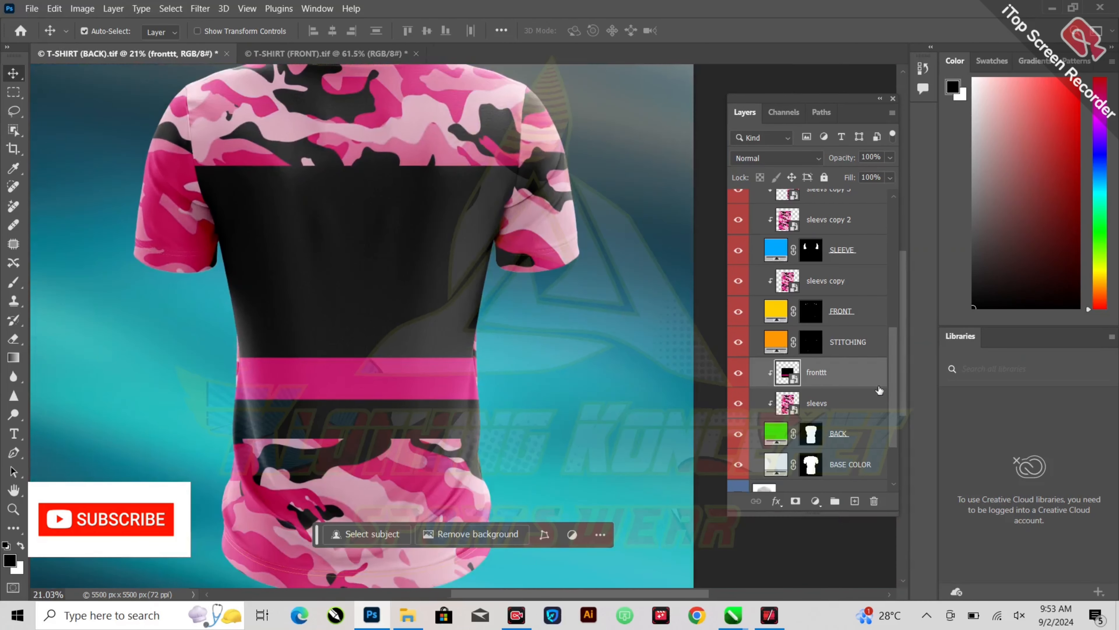
Step: Duplicate the fronttt layer, move the duplicate above sleevs copy and clip it to the FRONT layer
right_click(838, 382)
left_click(867, 44)
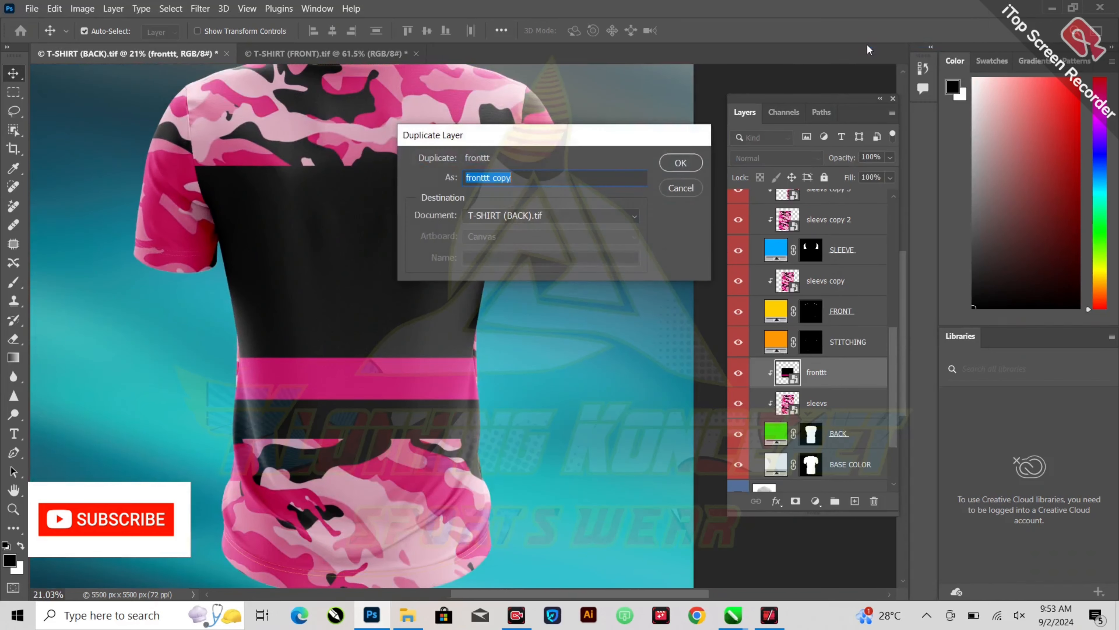
key("Return")
scroll(833, 399, "up", 2)
left_click_drag(841, 409, 837, 304)
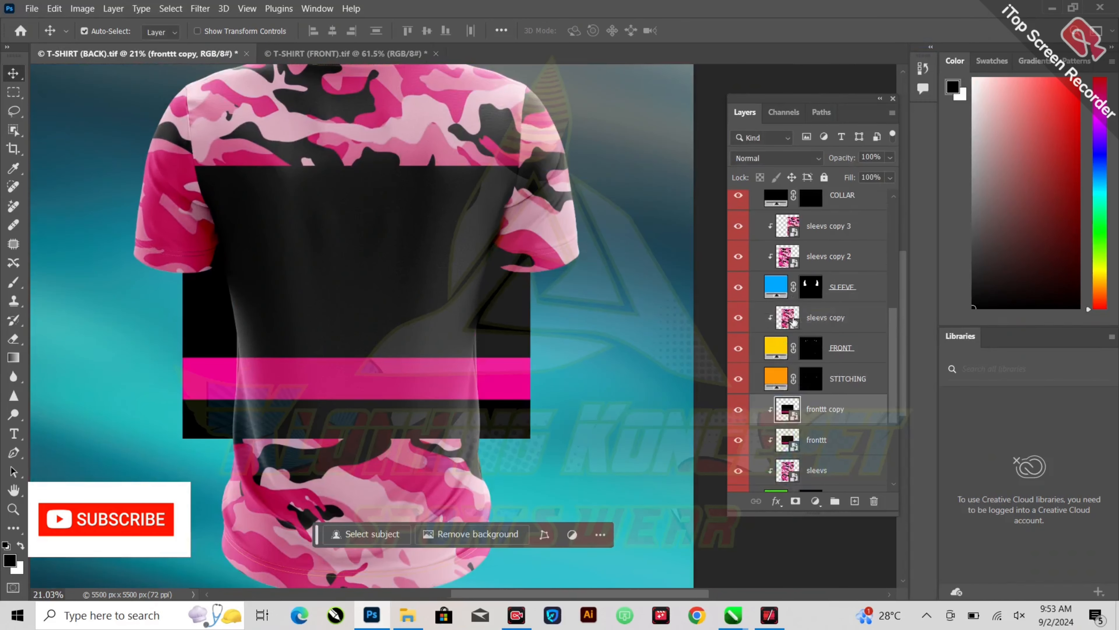
left_click(781, 326, "alt")
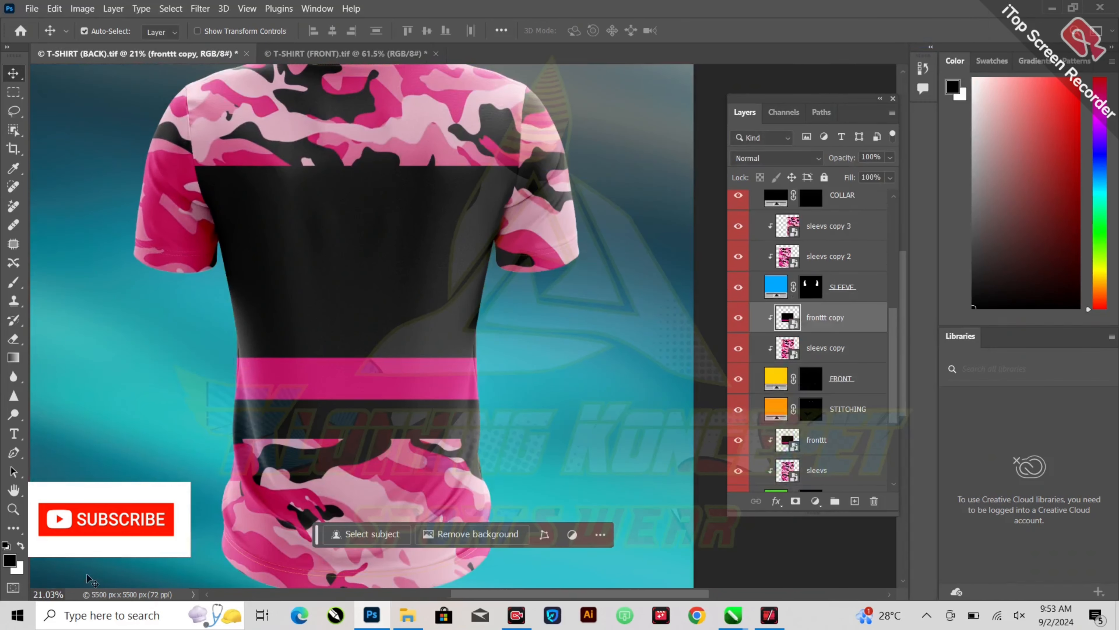
Step: Lower the top edge of the fronttt copy artwork, reducing its height to about 137%
scroll(323, 309, "down", 2)
key("ctrl+t")
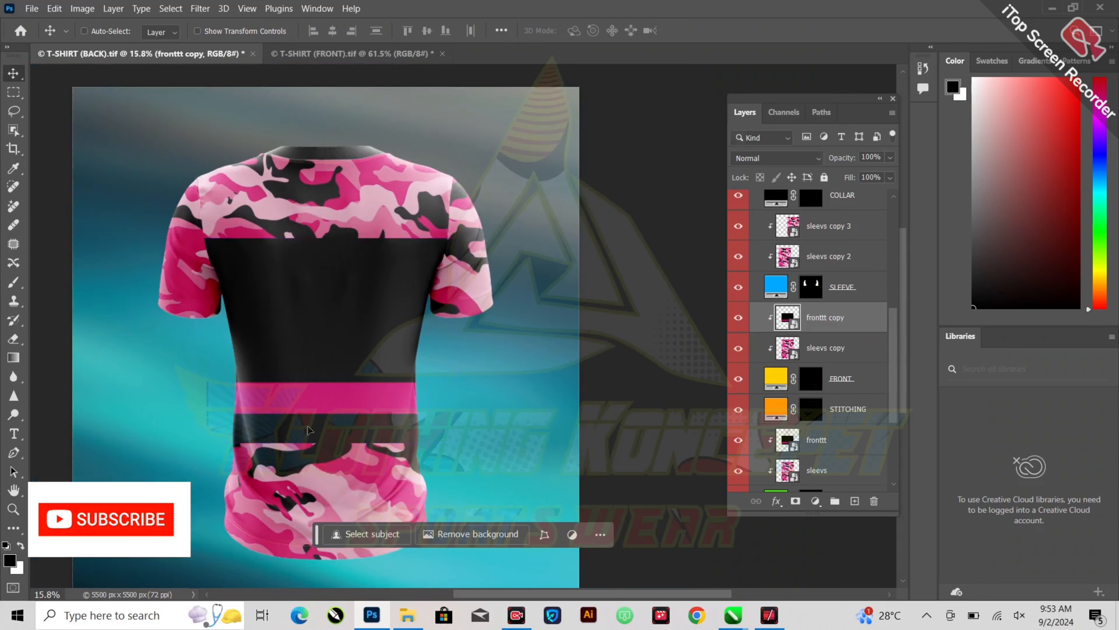
left_click_drag(324, 239, 325, 260)
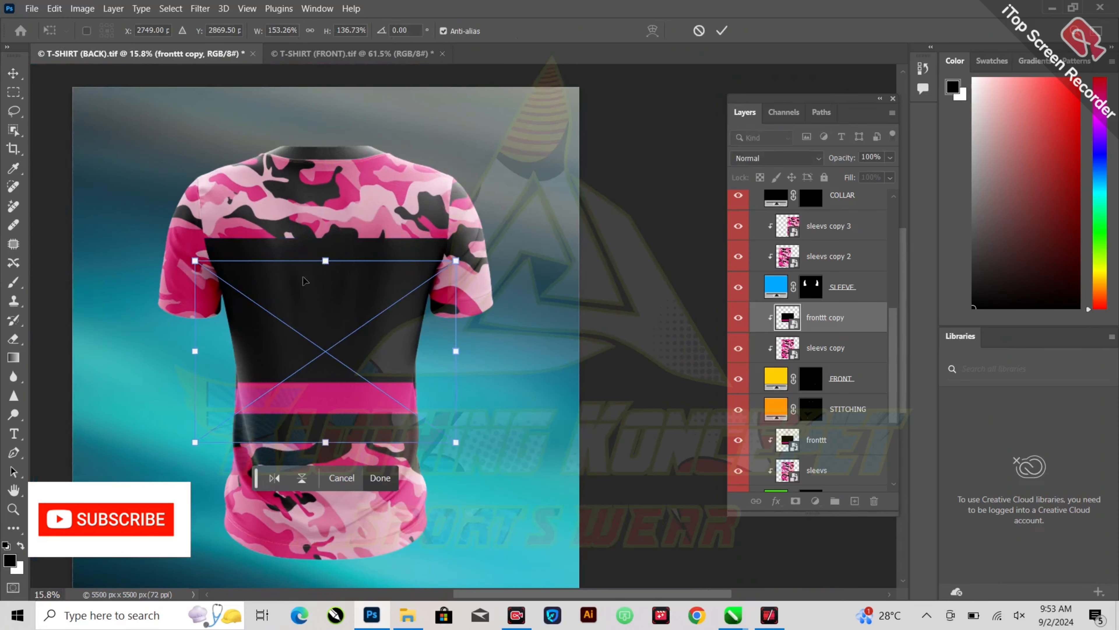
left_click(14, 74)
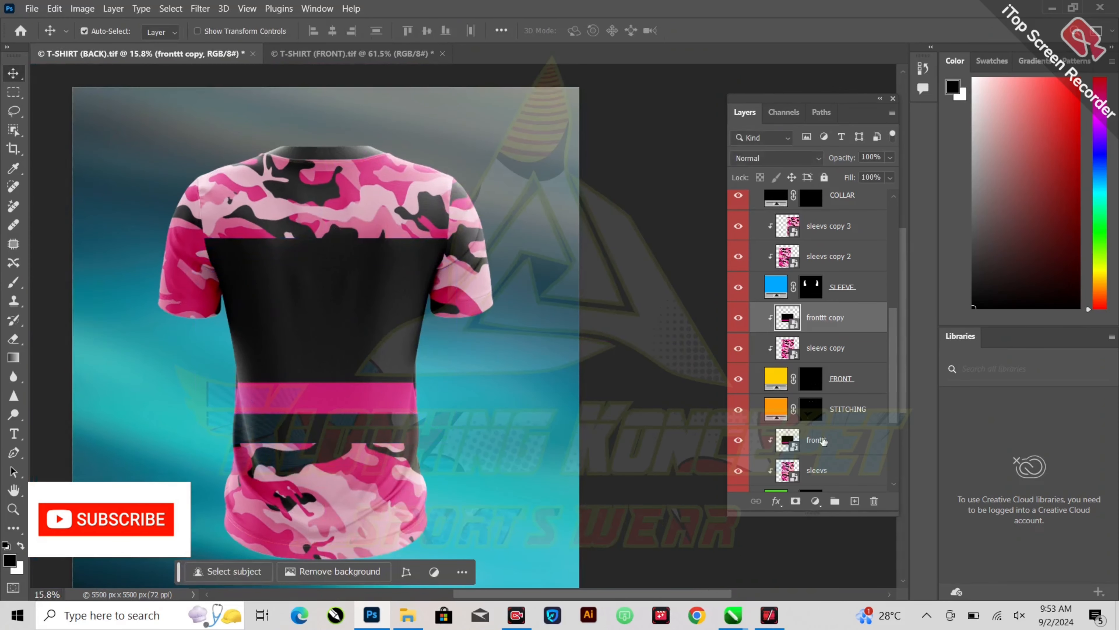
Step: Delete the original fronttt layer that is clipped to the BACK layer
left_click(841, 443)
key("Delete")
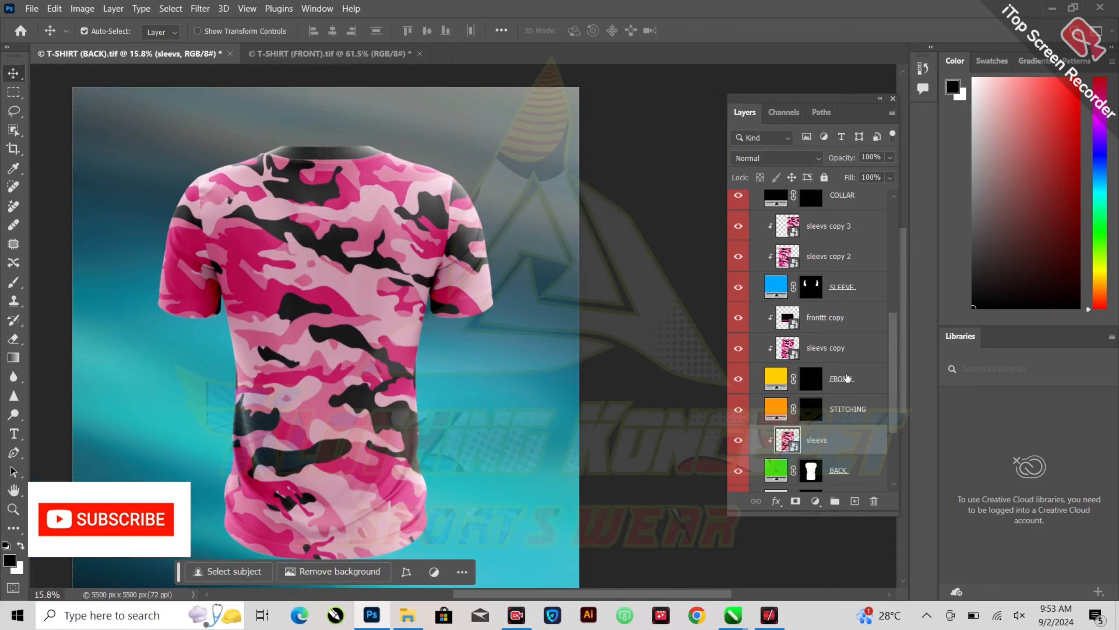
key("ctrl+z")
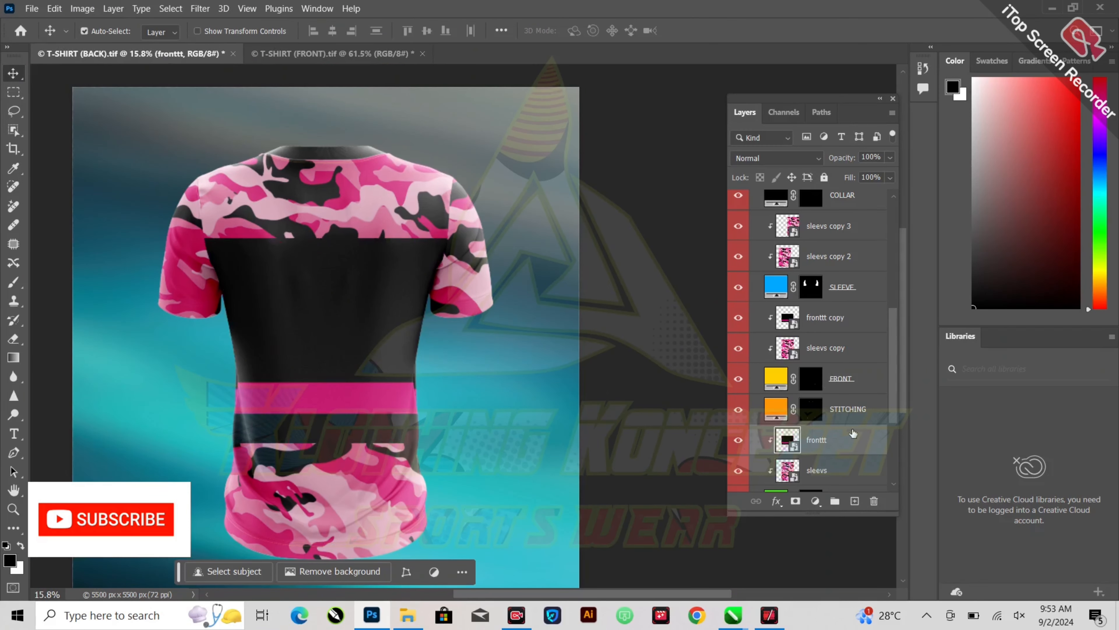
key("Delete")
Step: Duplicate the sleevs copy 3 layer and delete the original, keeping the duplicate clipped above sleevs copy 2
left_click(828, 234)
right_click(838, 227)
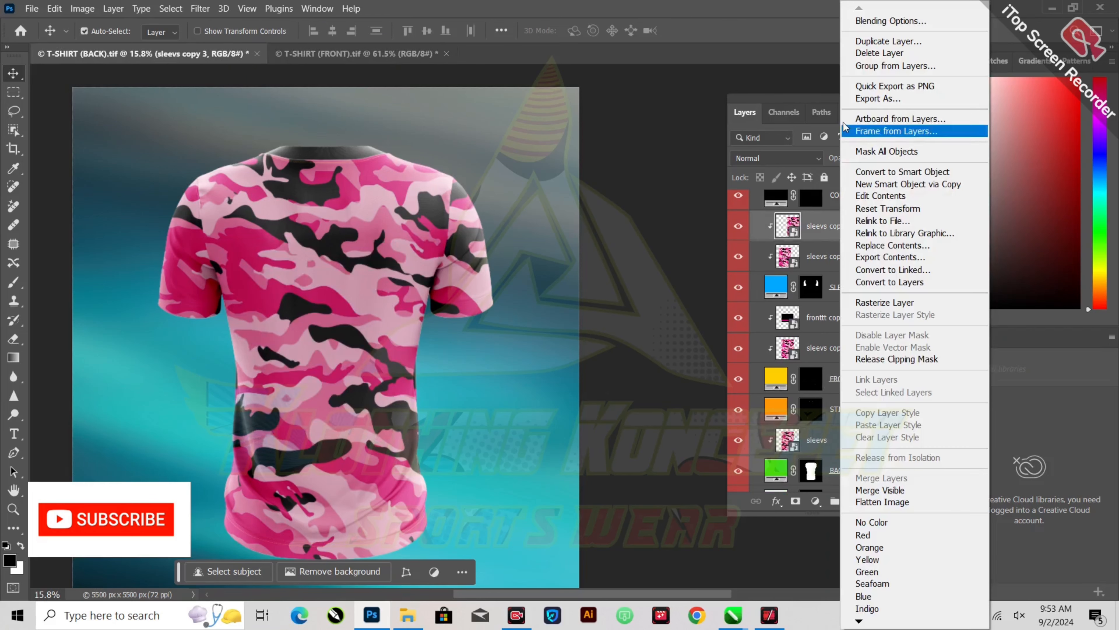
left_click(904, 43)
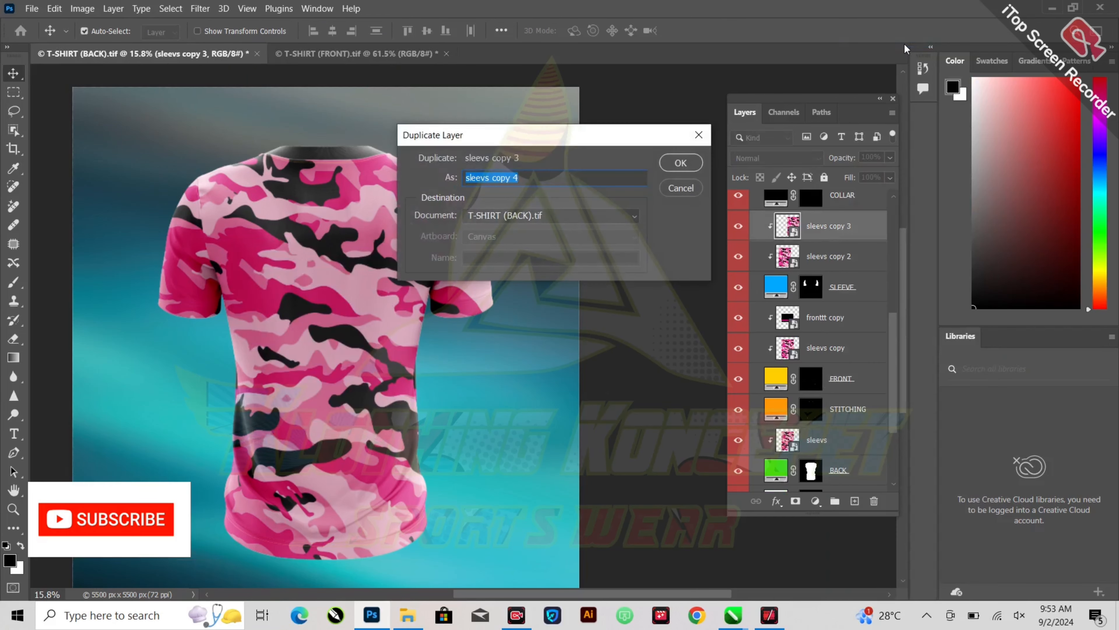
key("Return")
left_click_drag(846, 233, 866, 274)
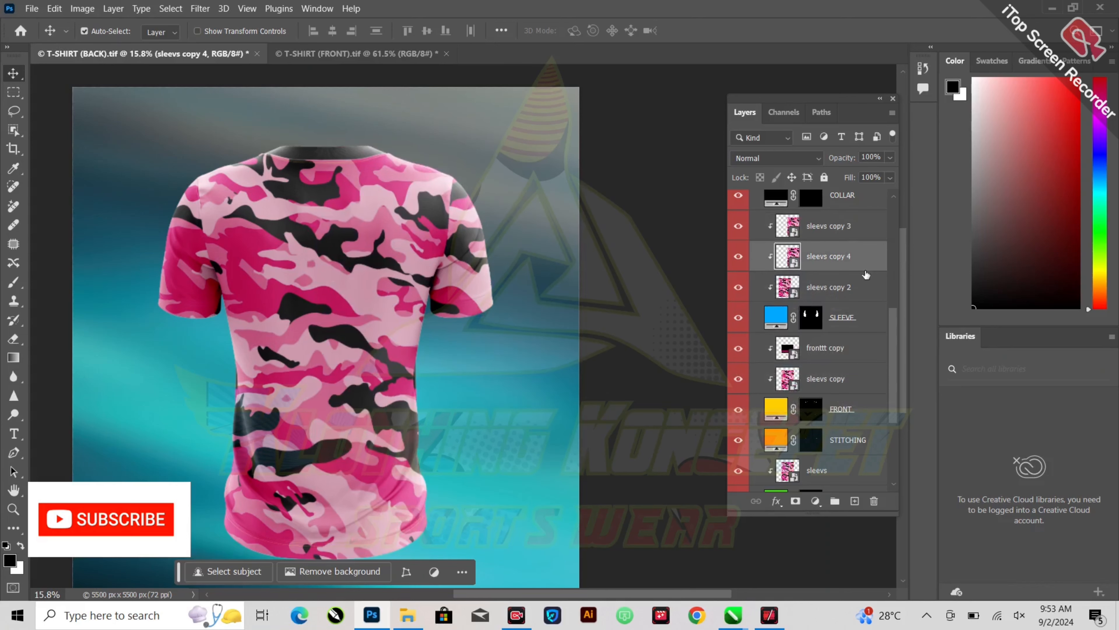
left_click(841, 238)
key("Delete")
key("Delete")
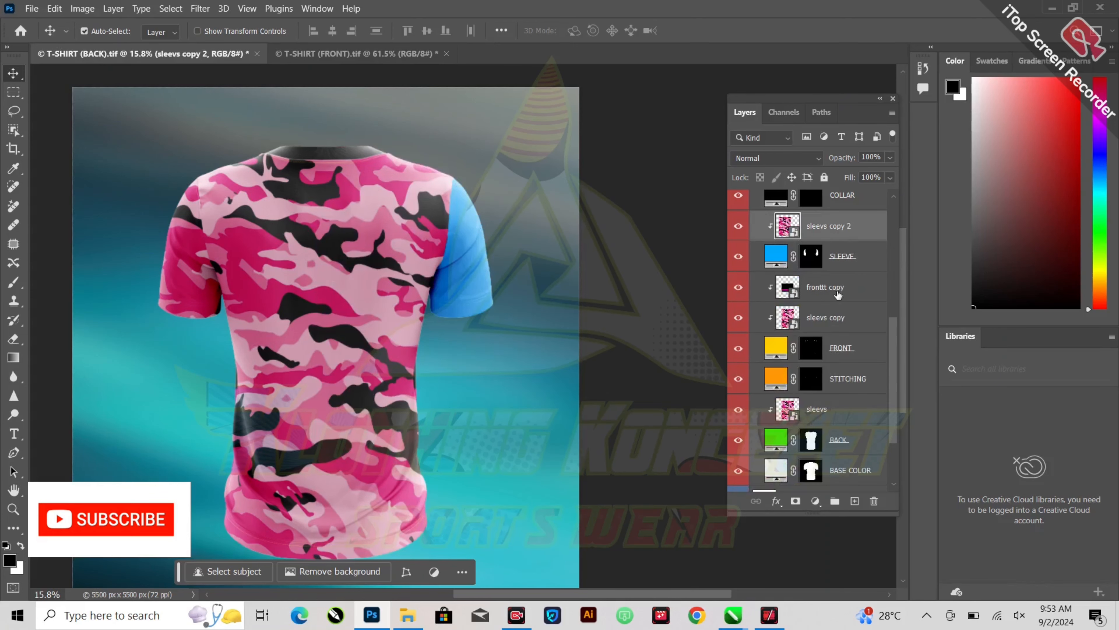
key("ctrl+z")
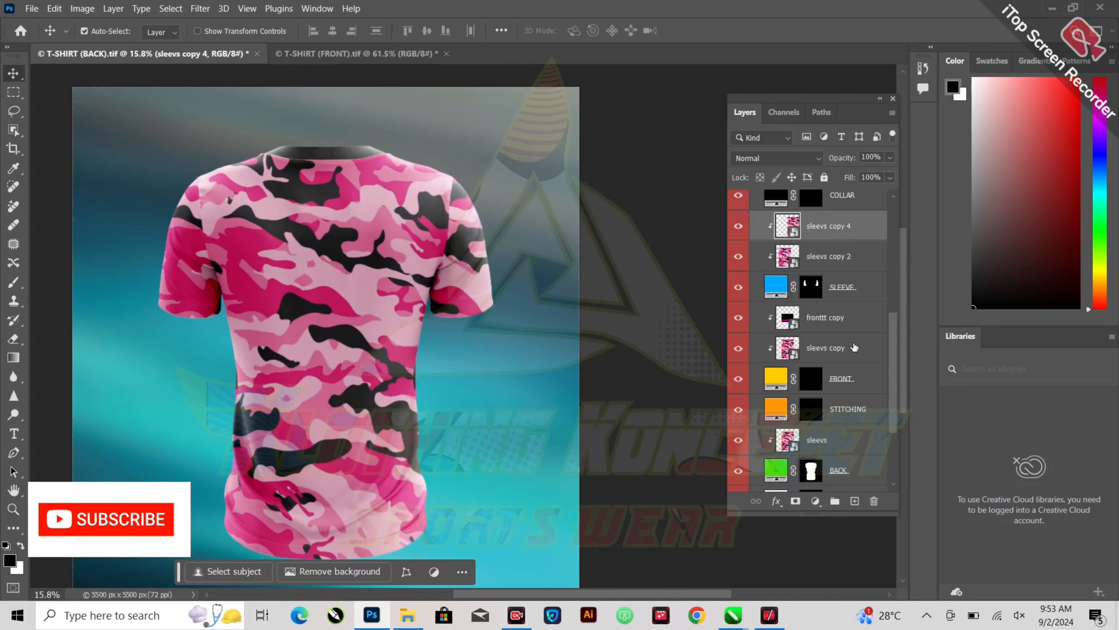
Step: Duplicate the fronttt copy layer, move the duplicate directly above the sleevs layer and clip it to the BACK layer
left_click(845, 318)
right_click(845, 318)
left_click(880, 40)
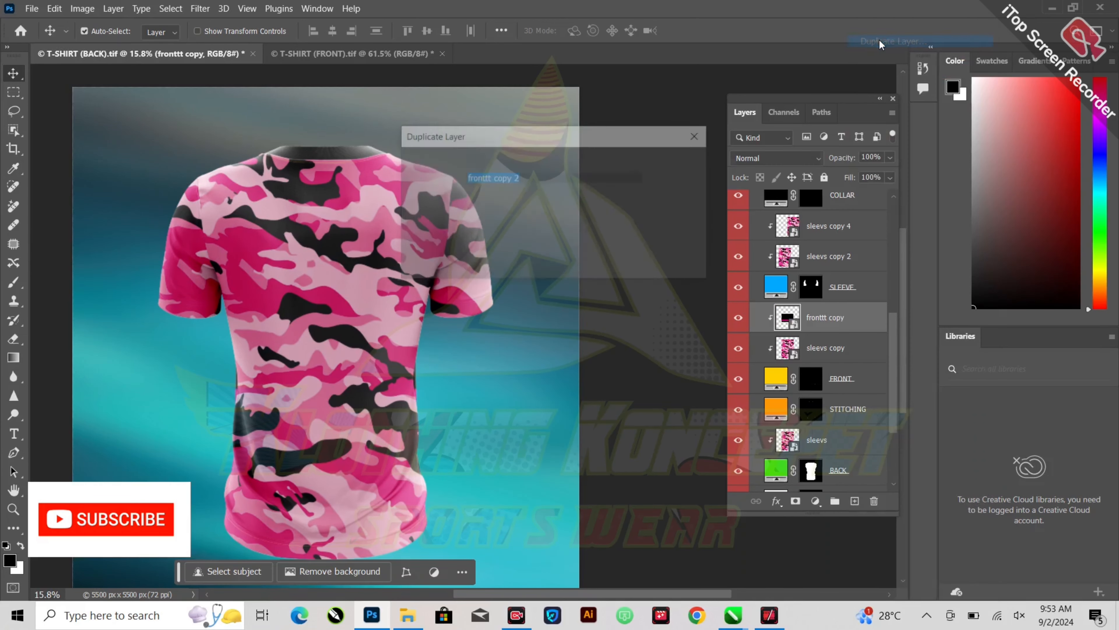
key("Return")
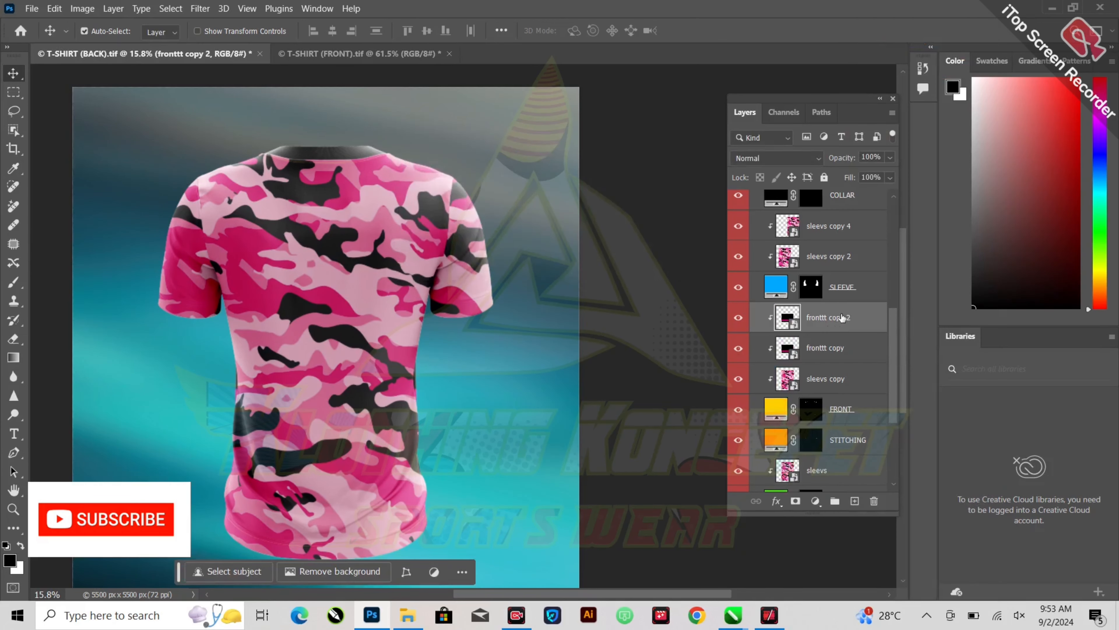
left_click_drag(841, 318, 793, 456)
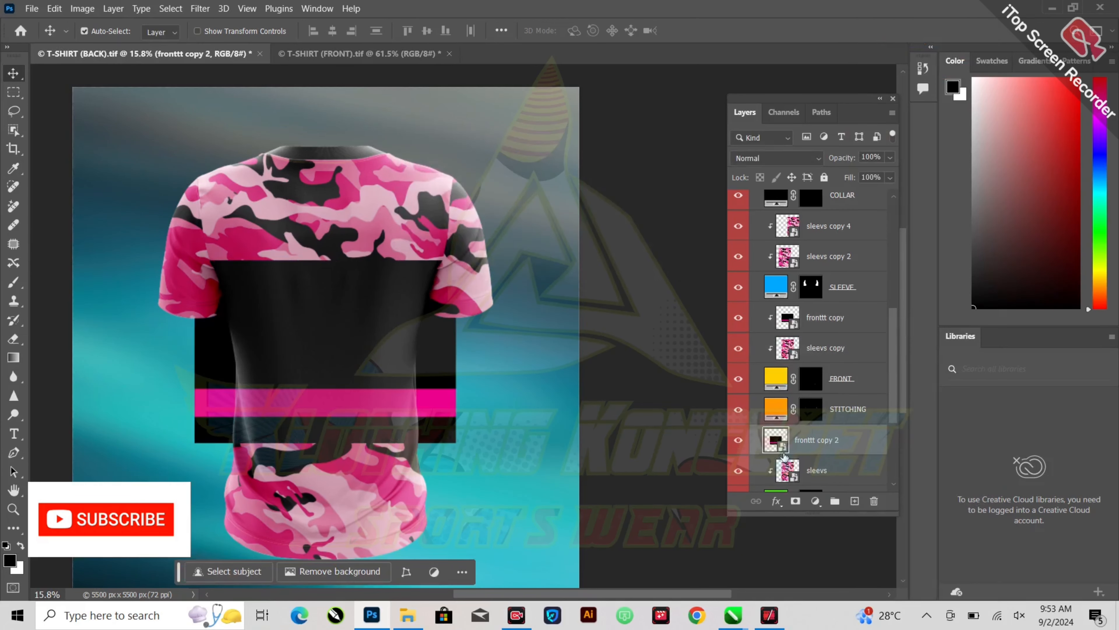
key("super")
key("super")
key("ctrl+alt+g")
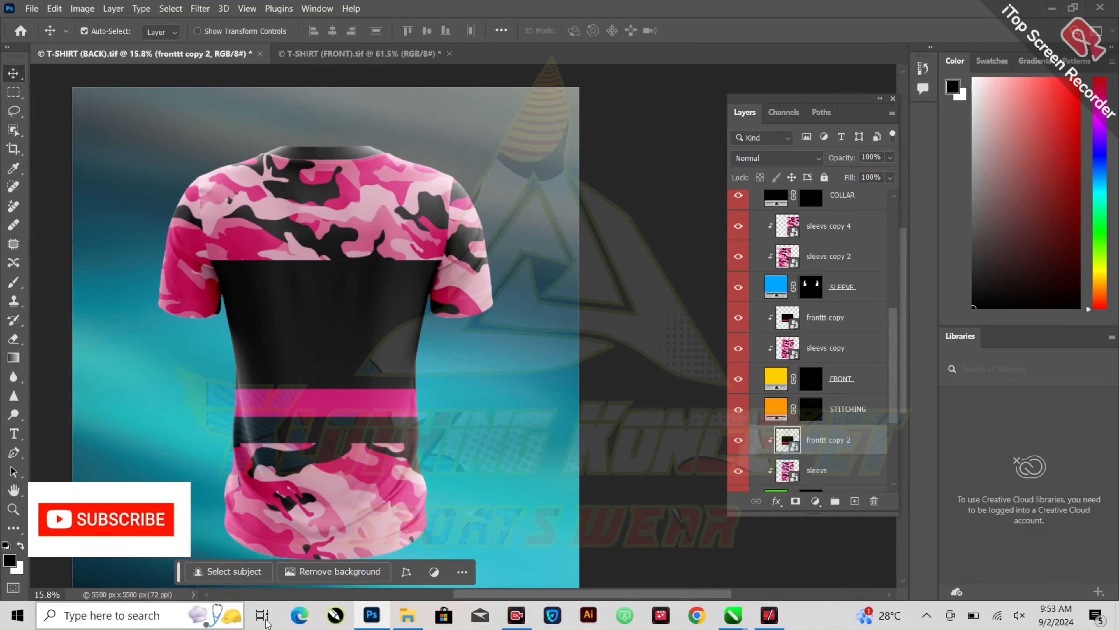
Step: Place the fizz artwork above fronttt copy 2, enlarge it to about 166% and position it centred on the black back panel
left_click(423, 613)
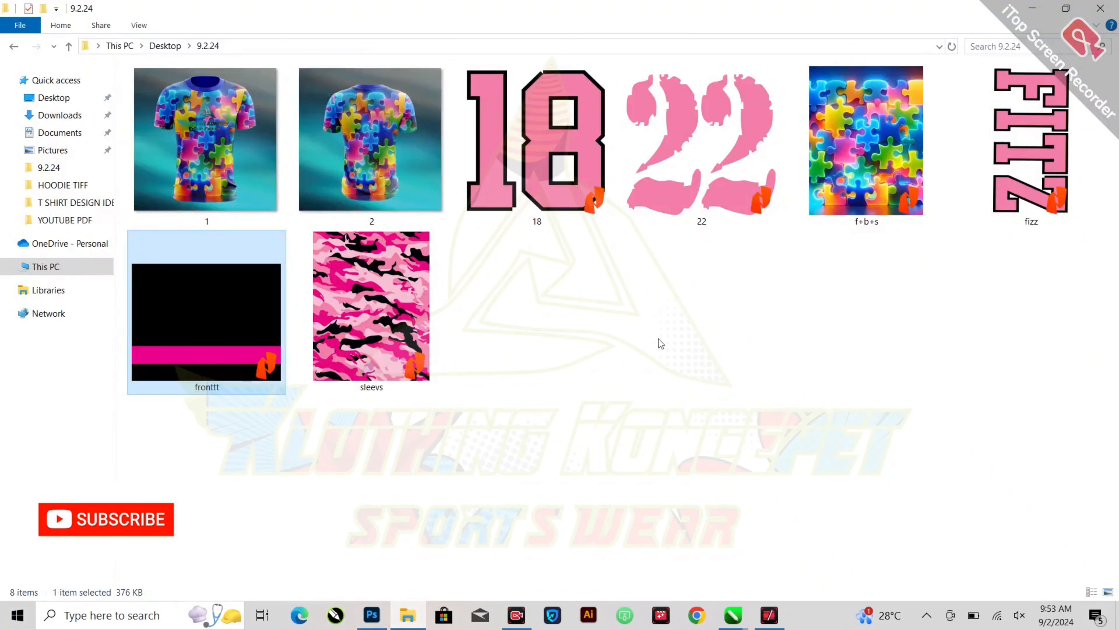
left_click_drag(1031, 145, 406, 397)
left_click(678, 374)
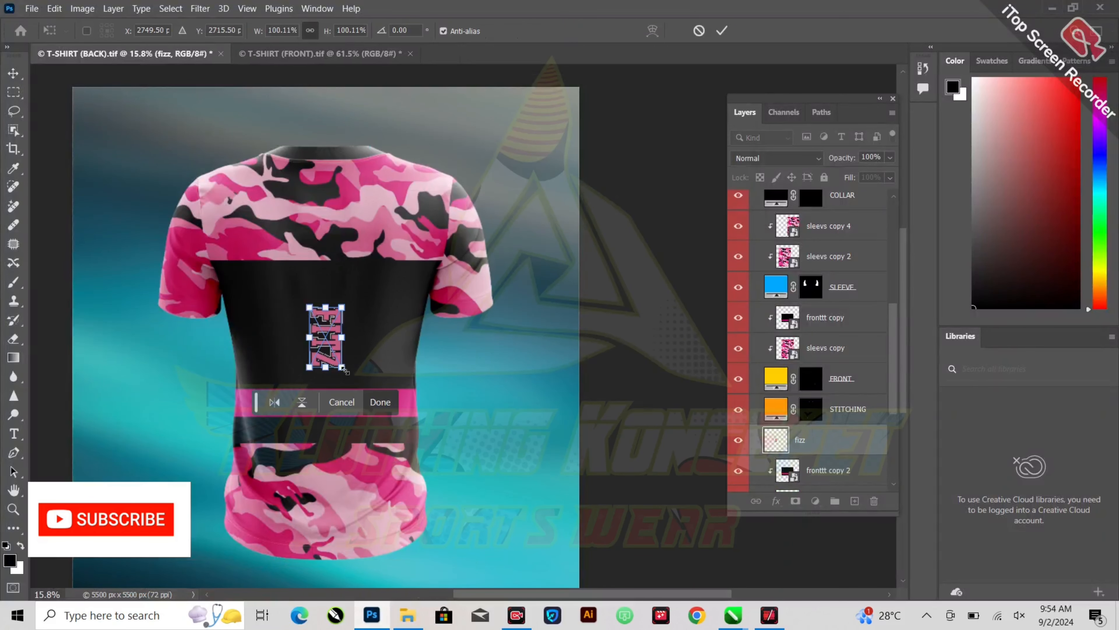
left_click_drag(288, 364, 295, 289)
left_click_drag(335, 353, 346, 331)
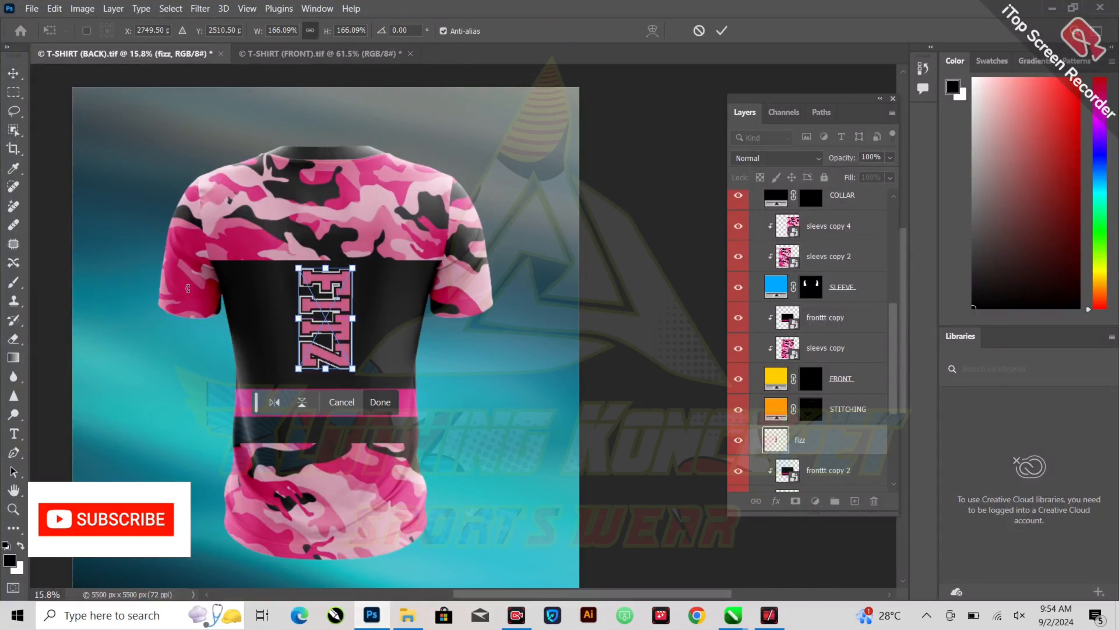
key("Return")
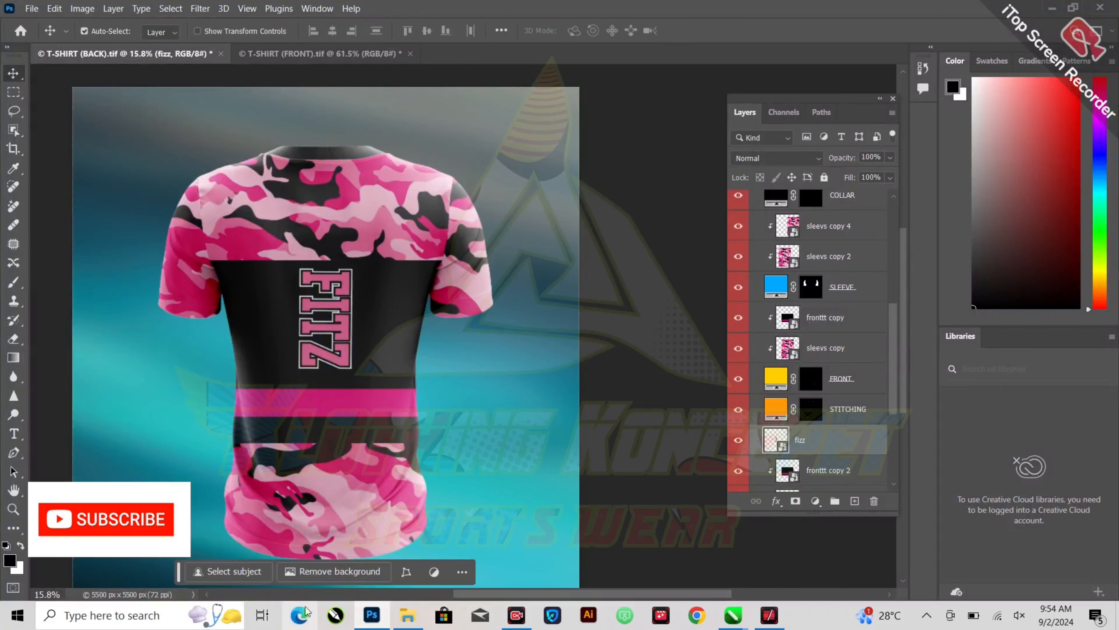
Step: Place the 18 number artwork, scale it to about 206% and position it below the FITZ lettering over the pink stripe
left_click(408, 615)
left_click_drag(536, 145, 377, 471)
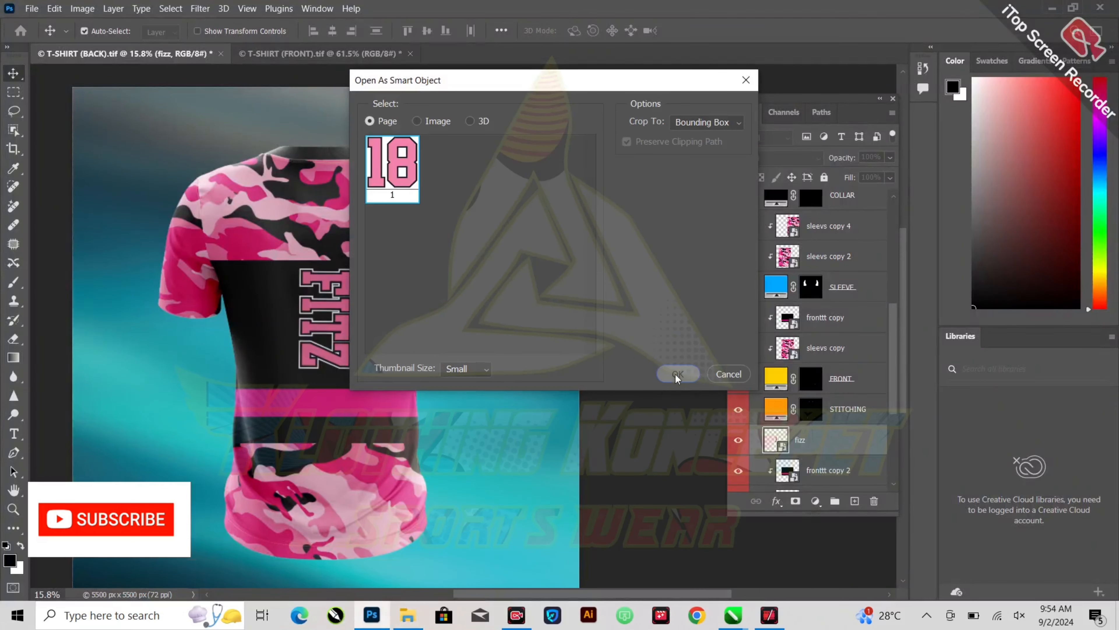
key("Return")
left_click_drag(327, 331, 327, 405)
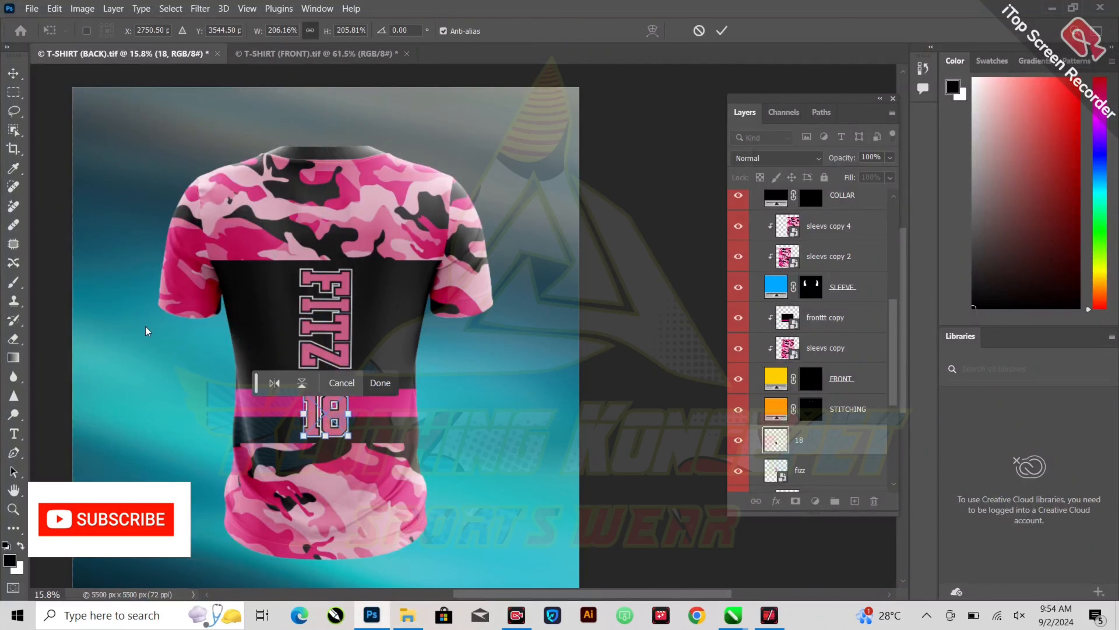
key("Return")
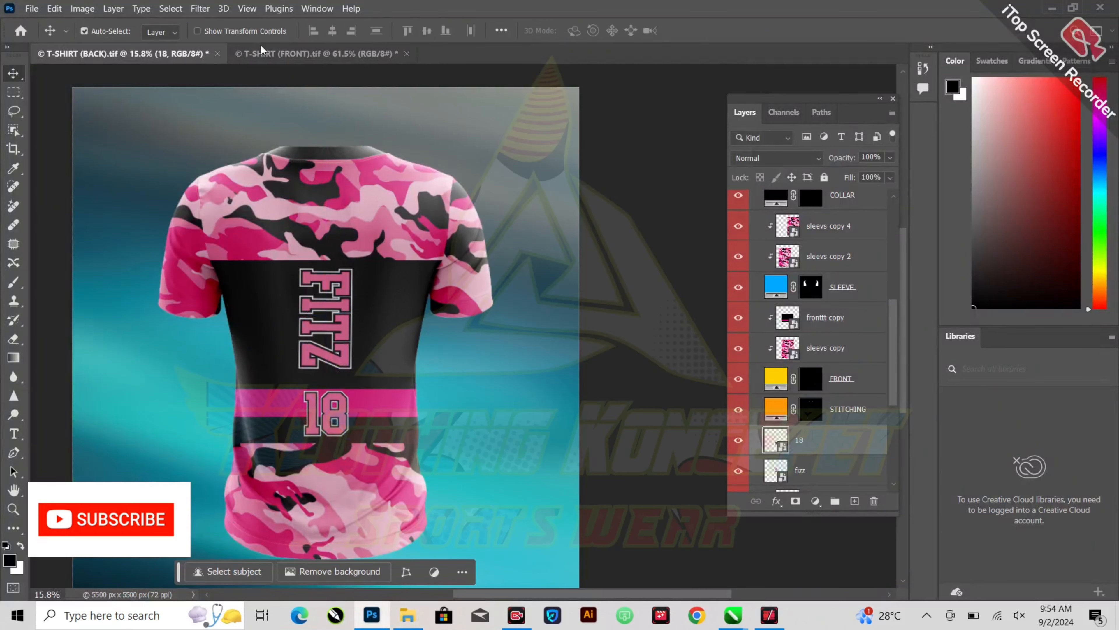
Step: Save the back mockup as T-SHIRT (BACK)2 in TIFF format with LZW image compression and RLE layer compression
key("ctrl")
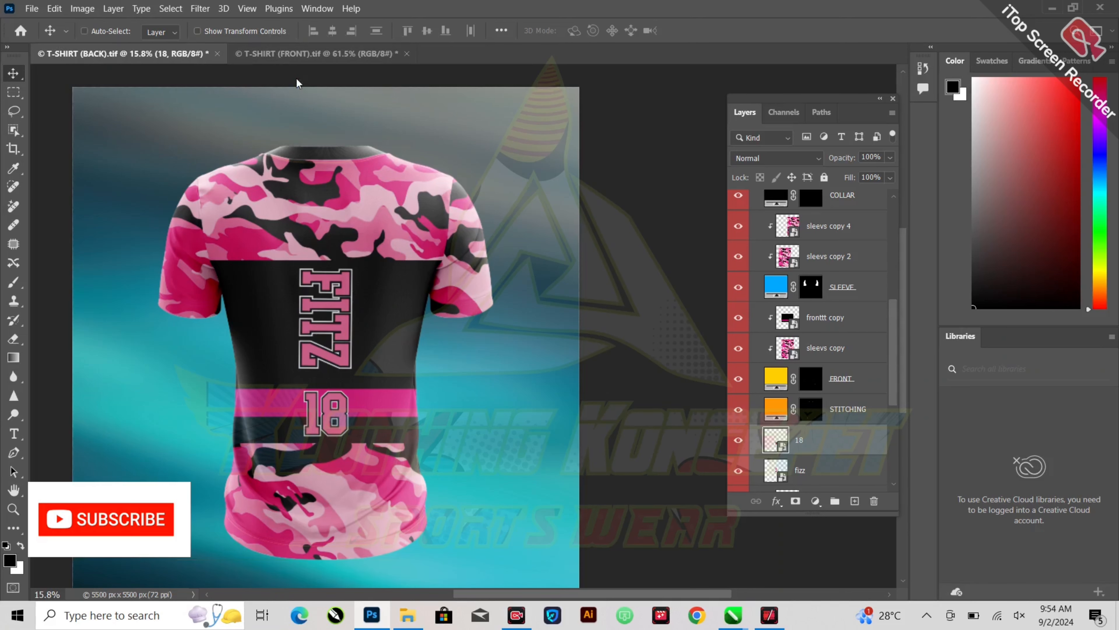
key("ctrl+shift+s")
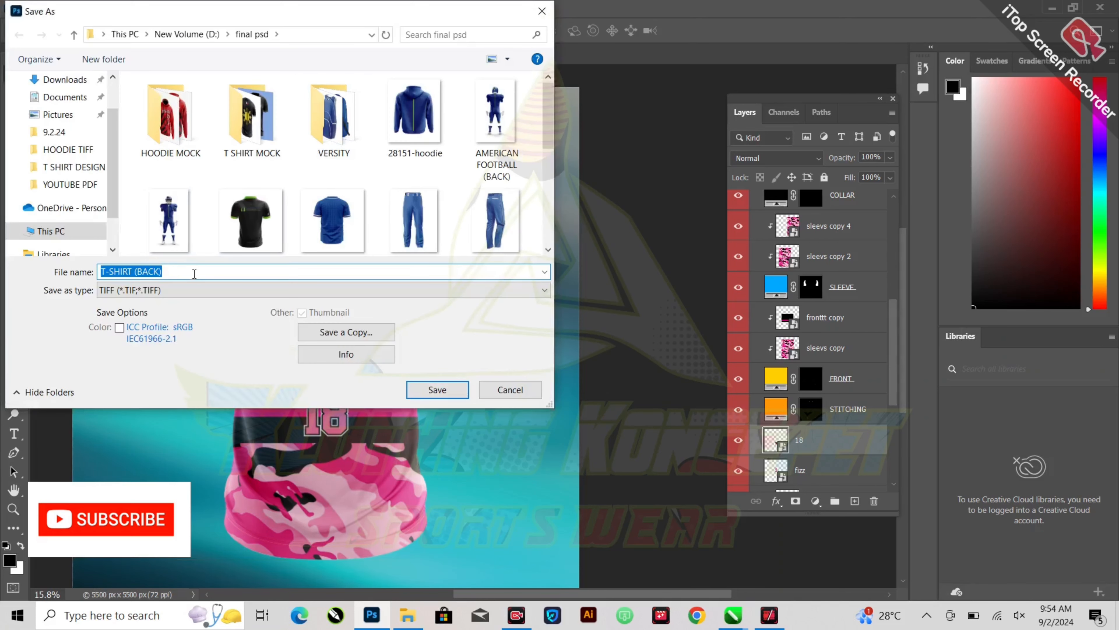
key("Escape")
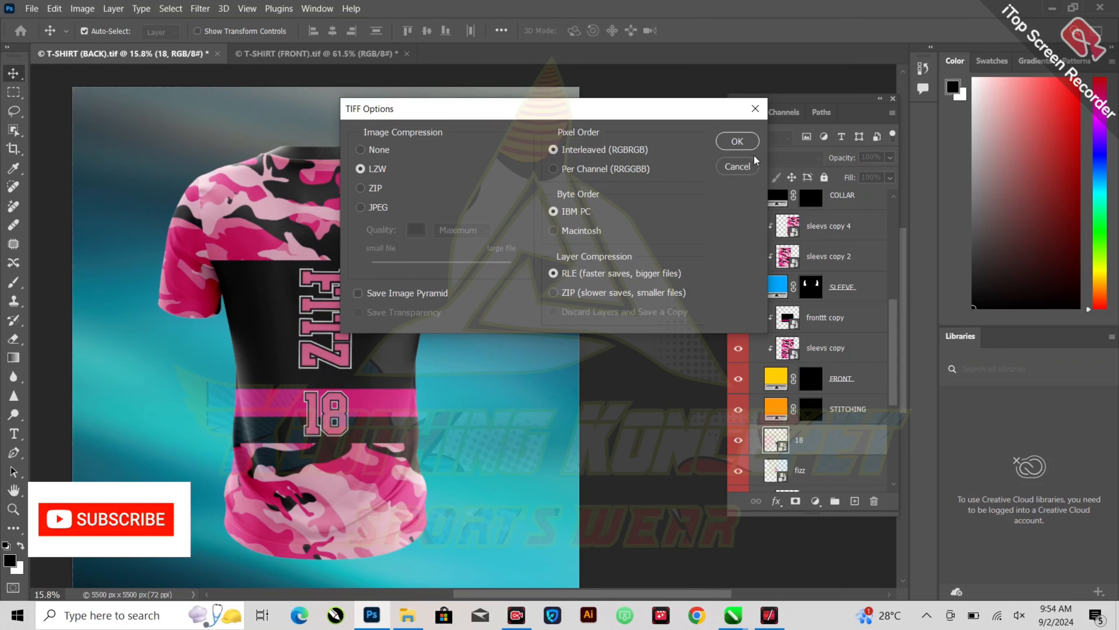
left_click(745, 142)
Step: In the T-SHIRT (FRONT) document, set the T-SHIRT COLOR fill layer to black (000000)
key("ctrl+Tab")
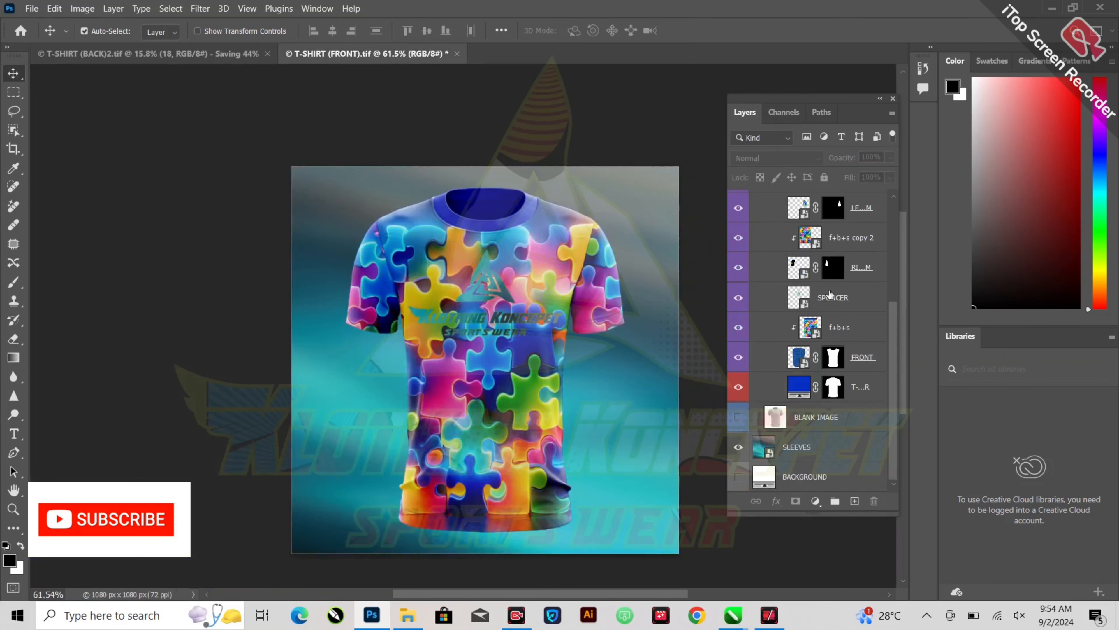
double_click(801, 389)
left_click_drag(788, 336, 812, 357)
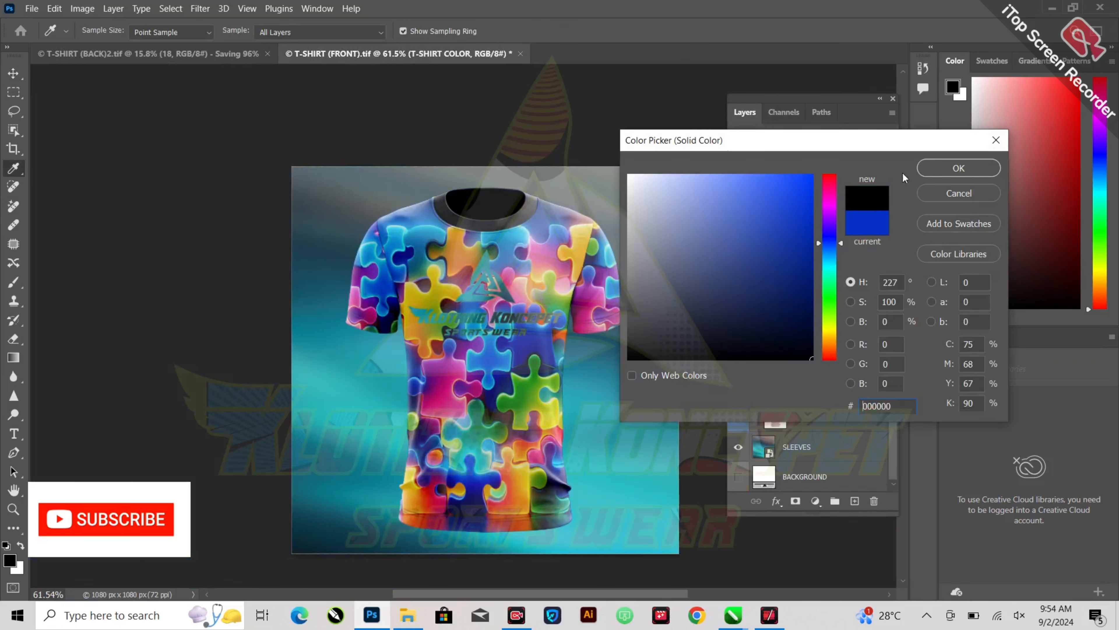
left_click(958, 168)
Step: Delete the puzzle-pattern f+b+s layer that is clipped to the FRONT layer
scroll(837, 353, "up", 1)
left_click(870, 352)
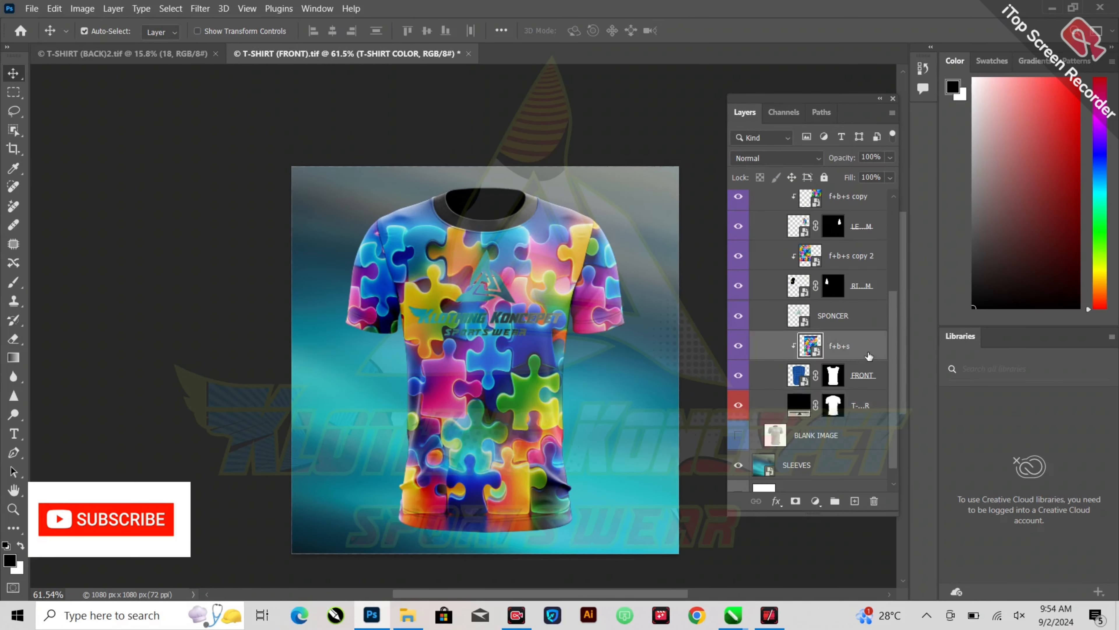
key("Delete")
Step: Delete the f+b+s copy 2 and f+b+s copy sleeve artwork together with the left arm layer
left_click(853, 270)
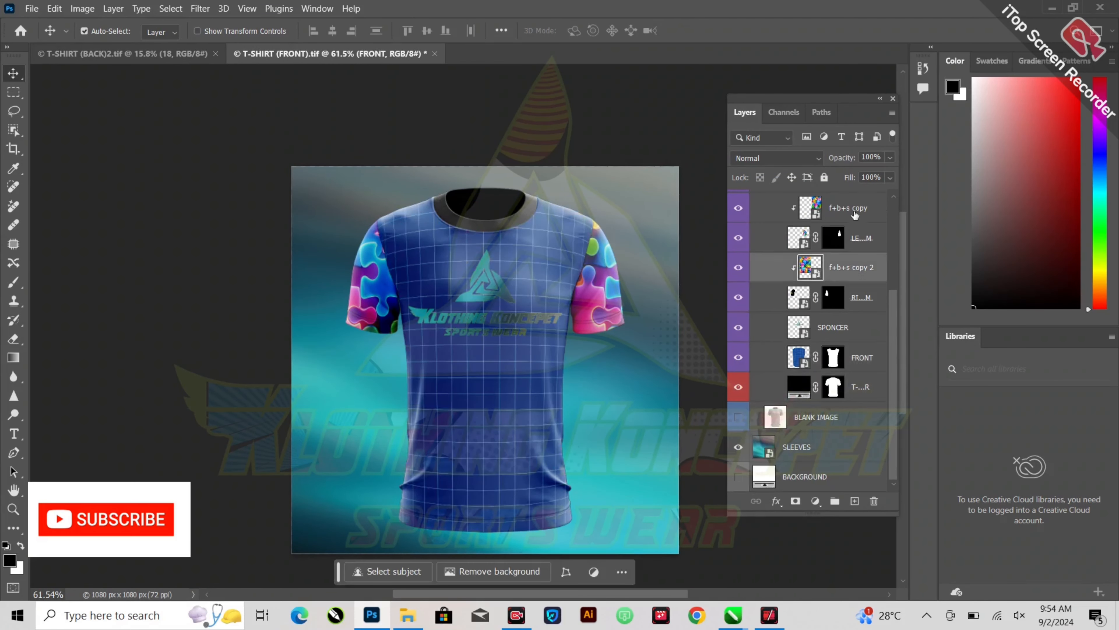
key("Delete")
key("ctrl+z")
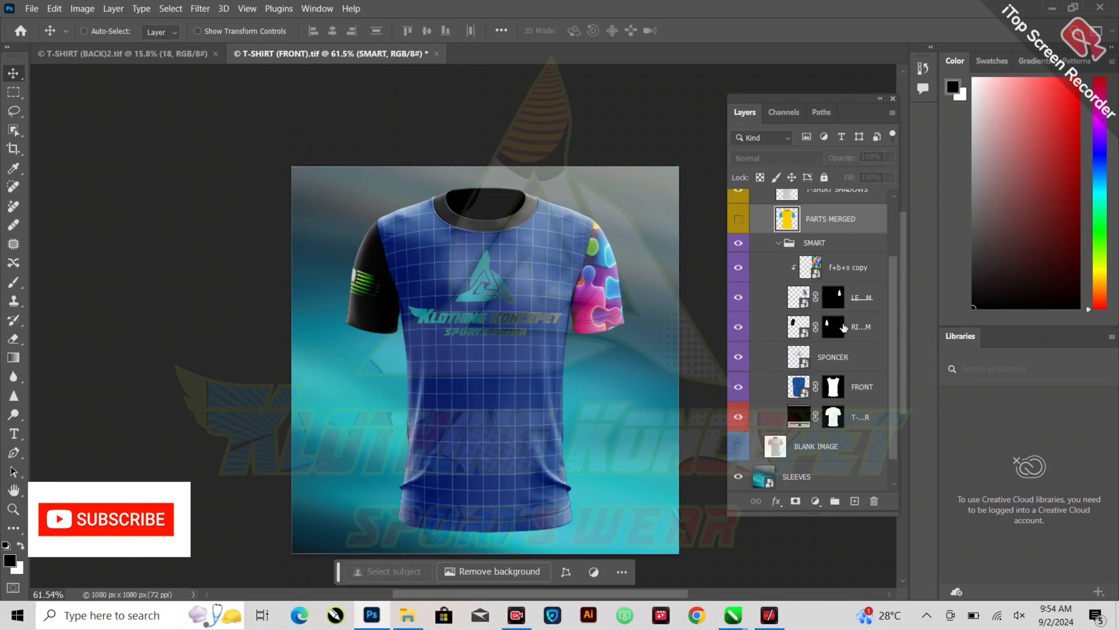
left_click(860, 274)
key("Delete")
key("Delete")
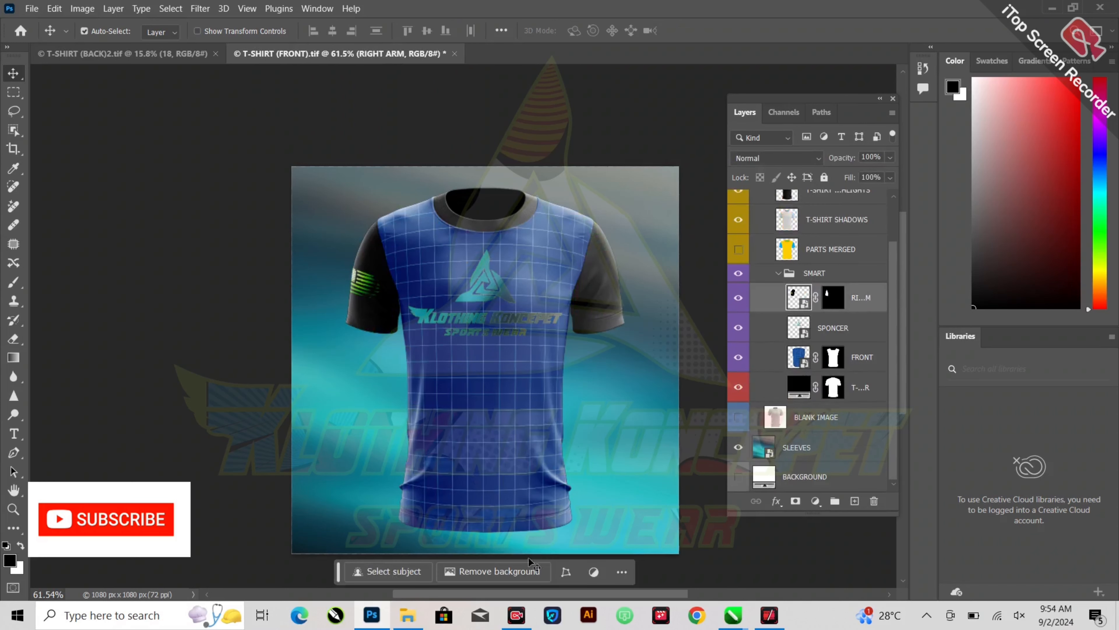
Step: Place the sleevs camouflage artwork scaled to about 34%, move it below SPONCER and clip it to the FRONT layer
left_click(881, 329)
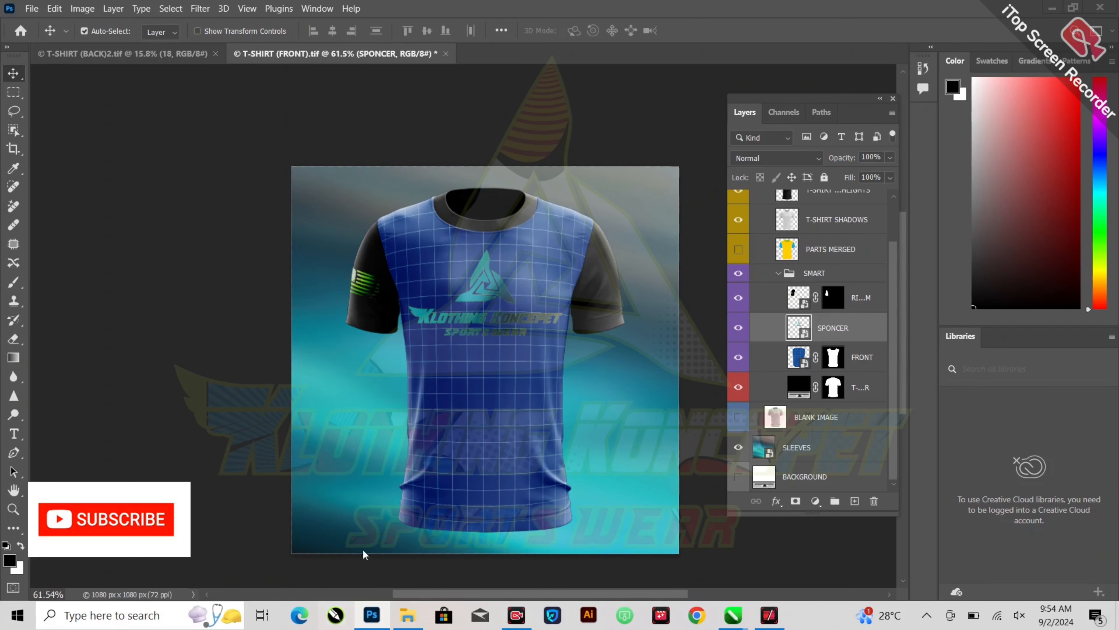
left_click(408, 615)
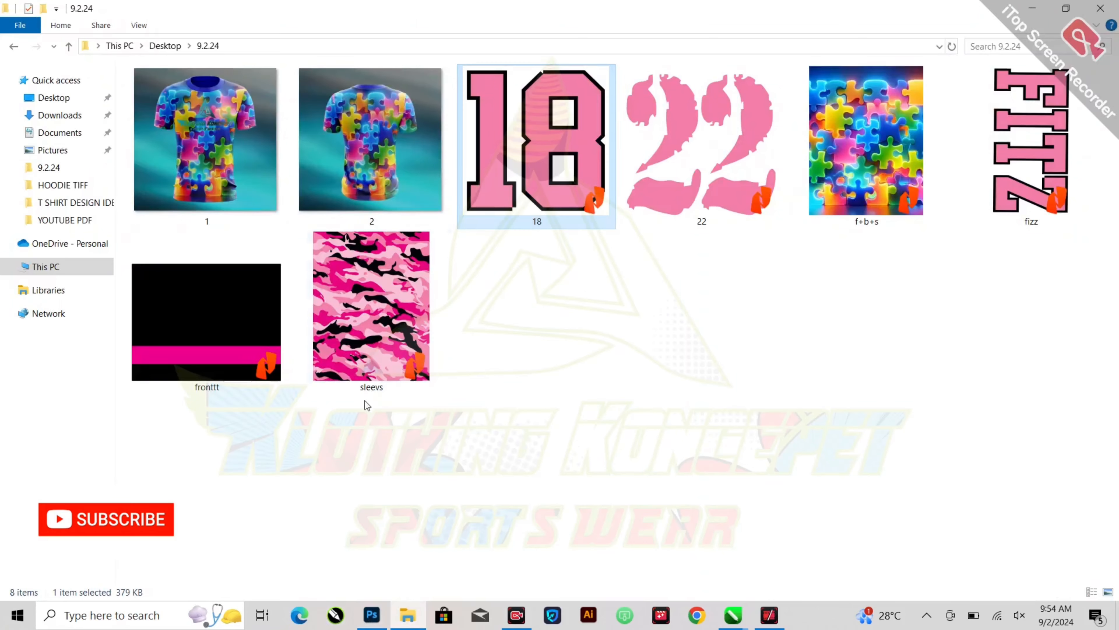
left_click_drag(393, 379, 482, 421)
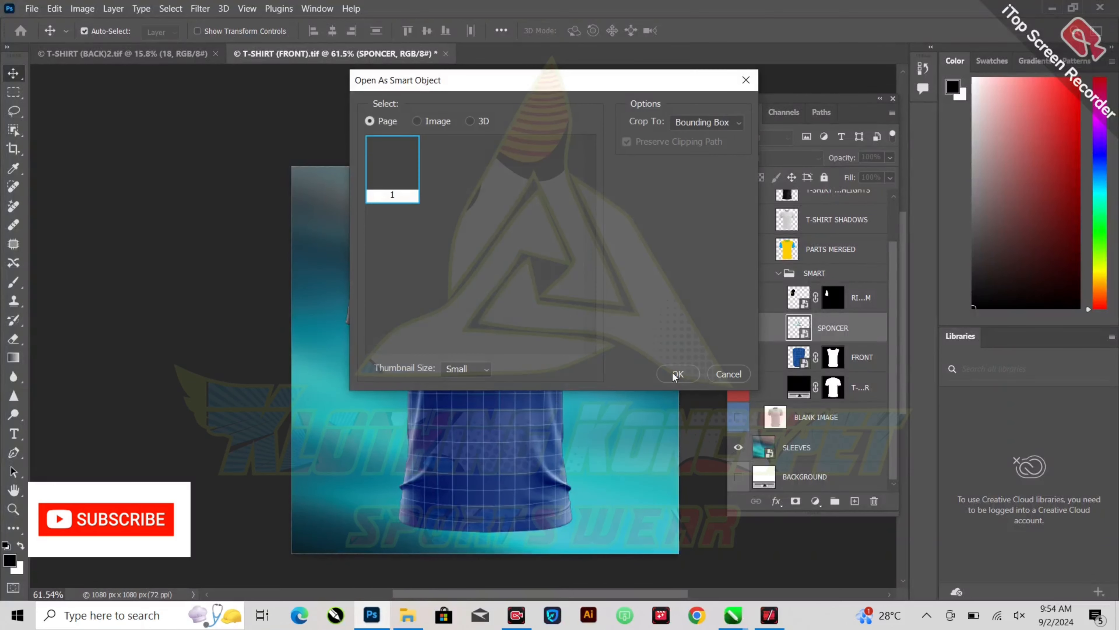
left_click(669, 374)
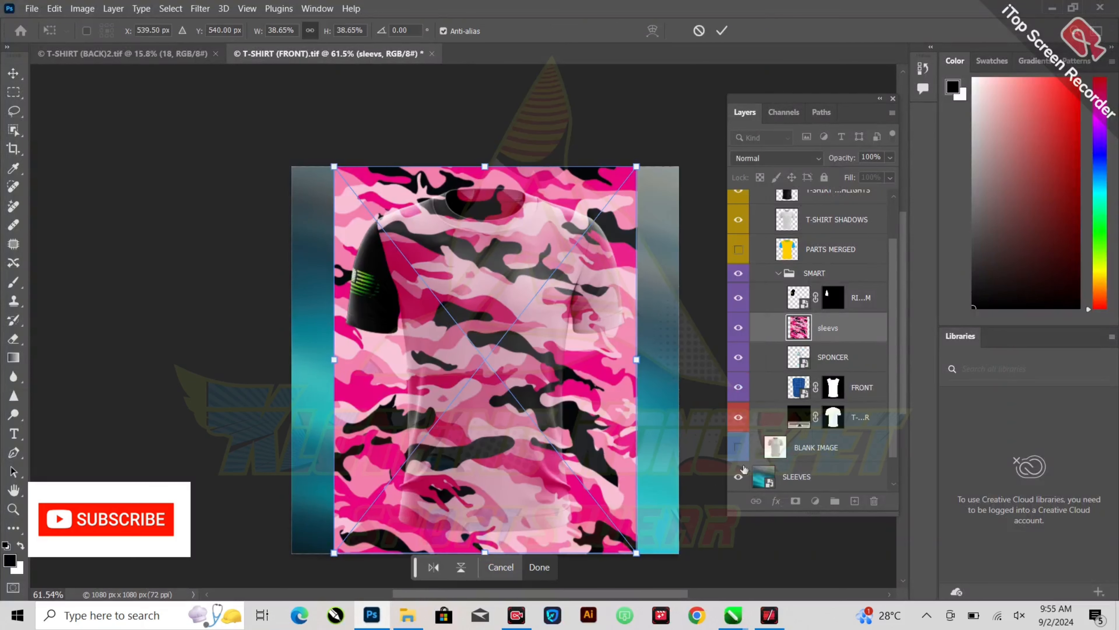
left_click_drag(637, 552, 619, 535)
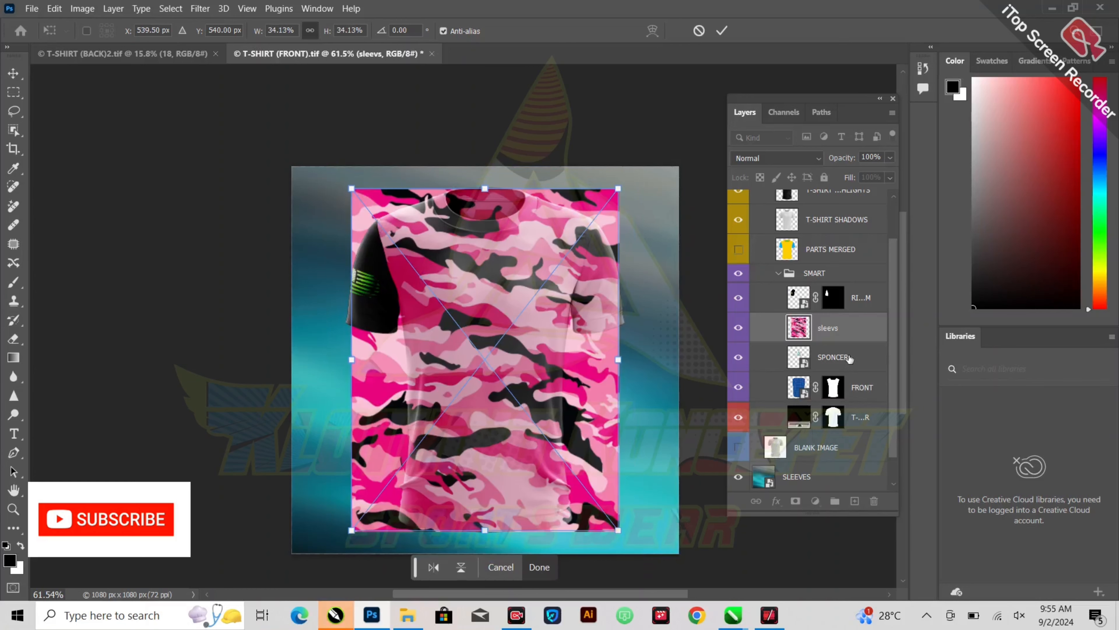
key("Return")
key("ctrl+[")
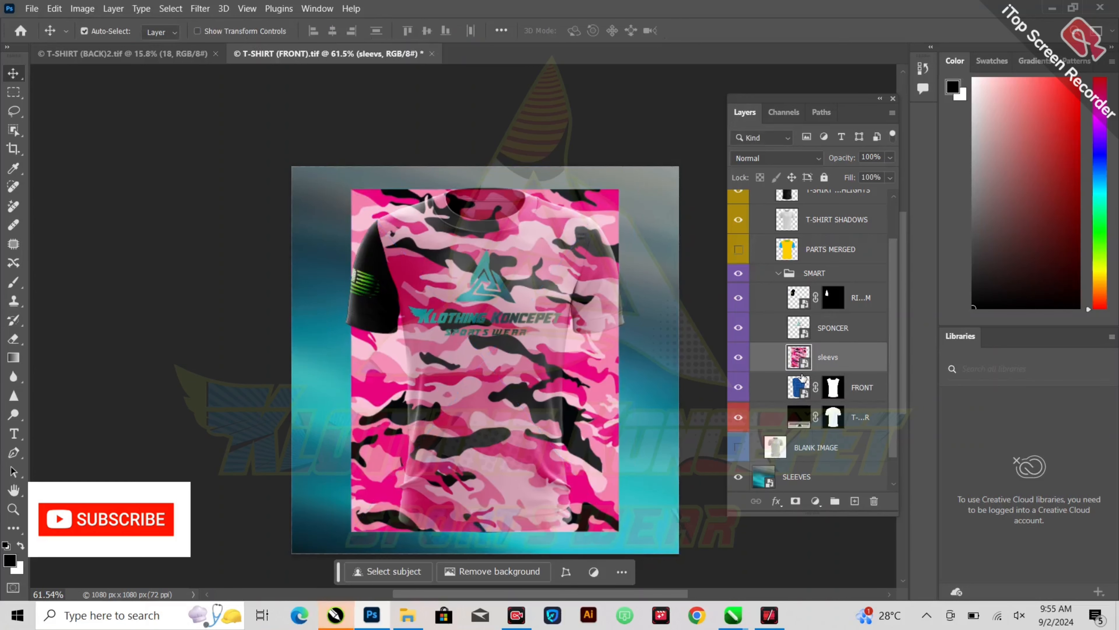
left_click(801, 370, "alt")
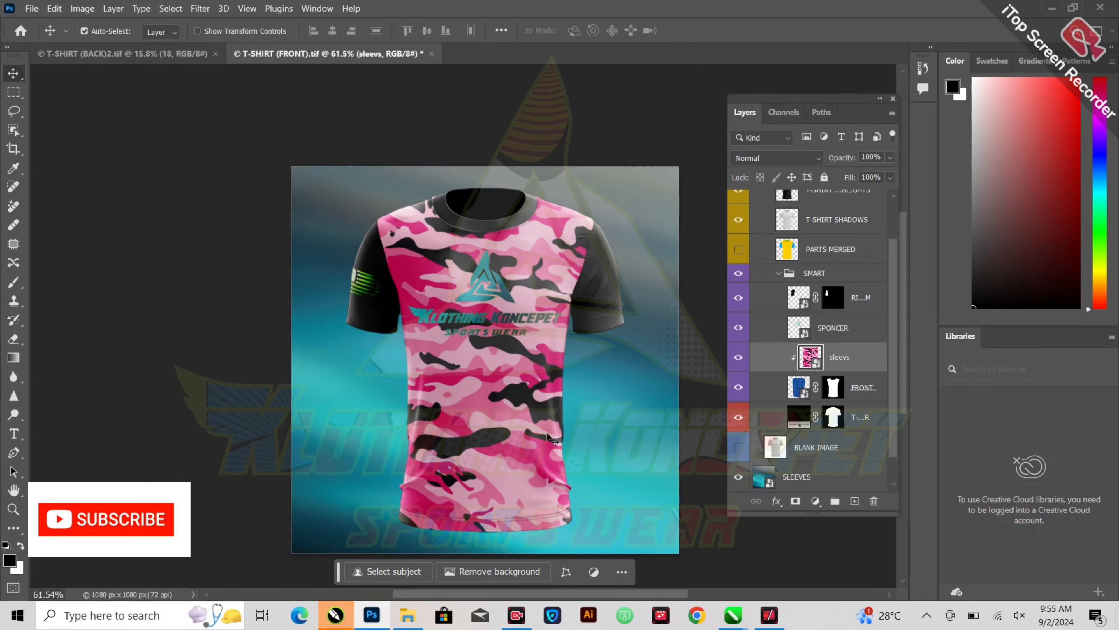
right_click(854, 356)
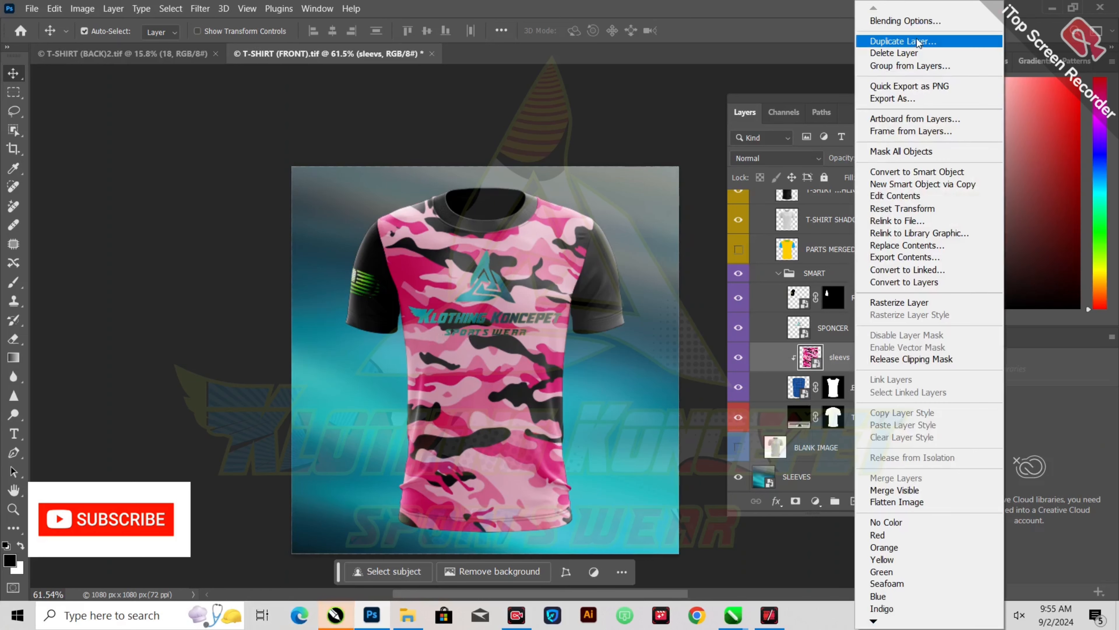
left_click(916, 53)
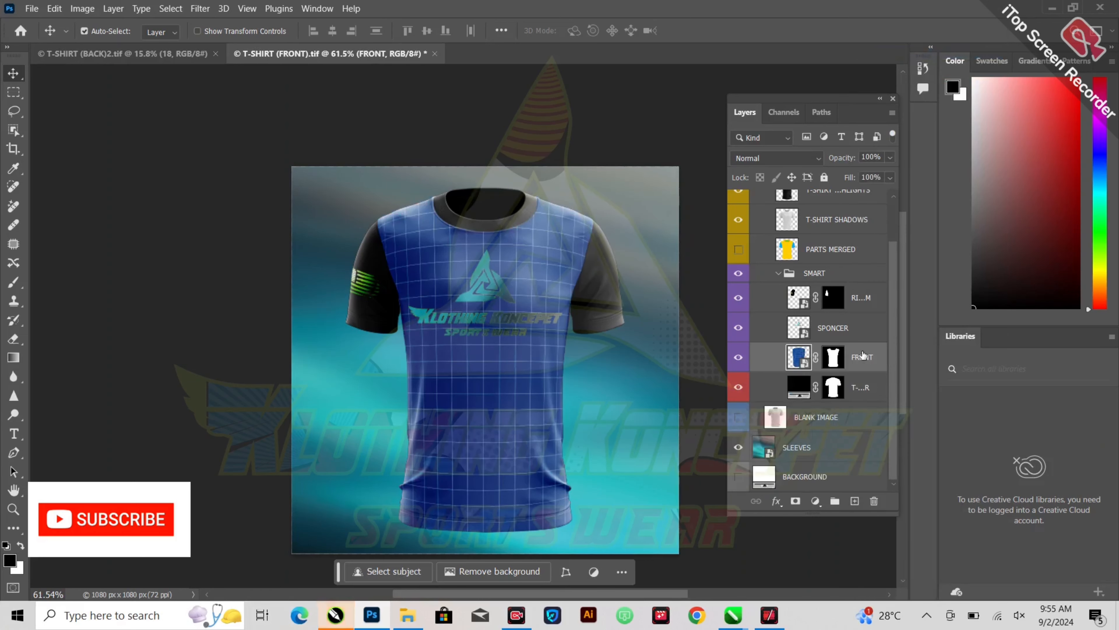
key("ctrl+z")
Step: Duplicate the sleevs layer and move the duplicate directly above the RIGHT ARM layer
right_click(860, 360)
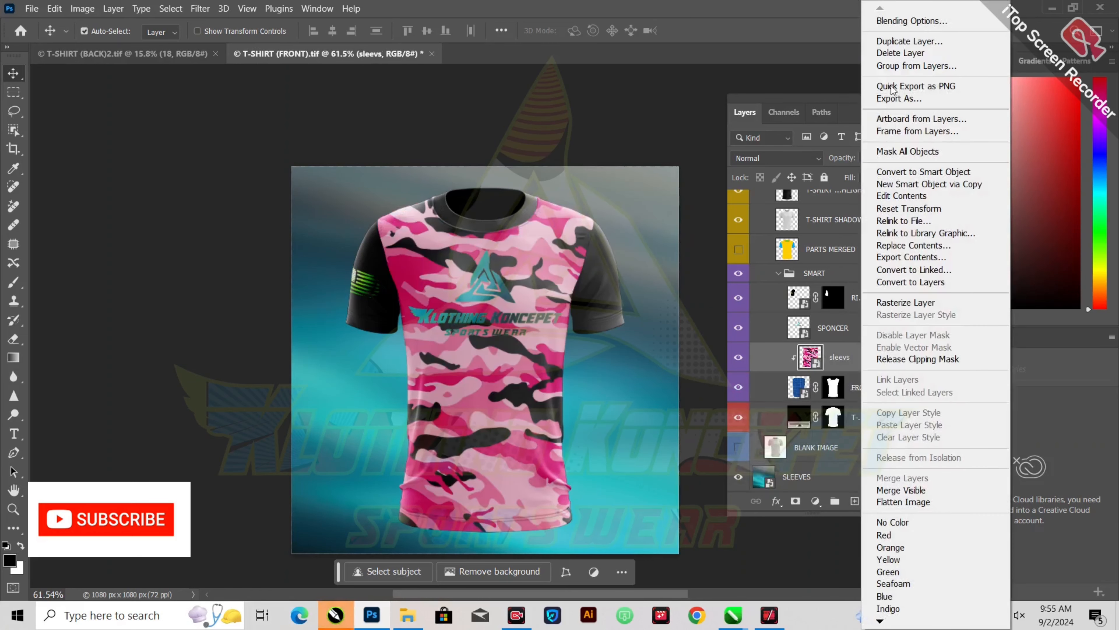
left_click(904, 41)
key("Return")
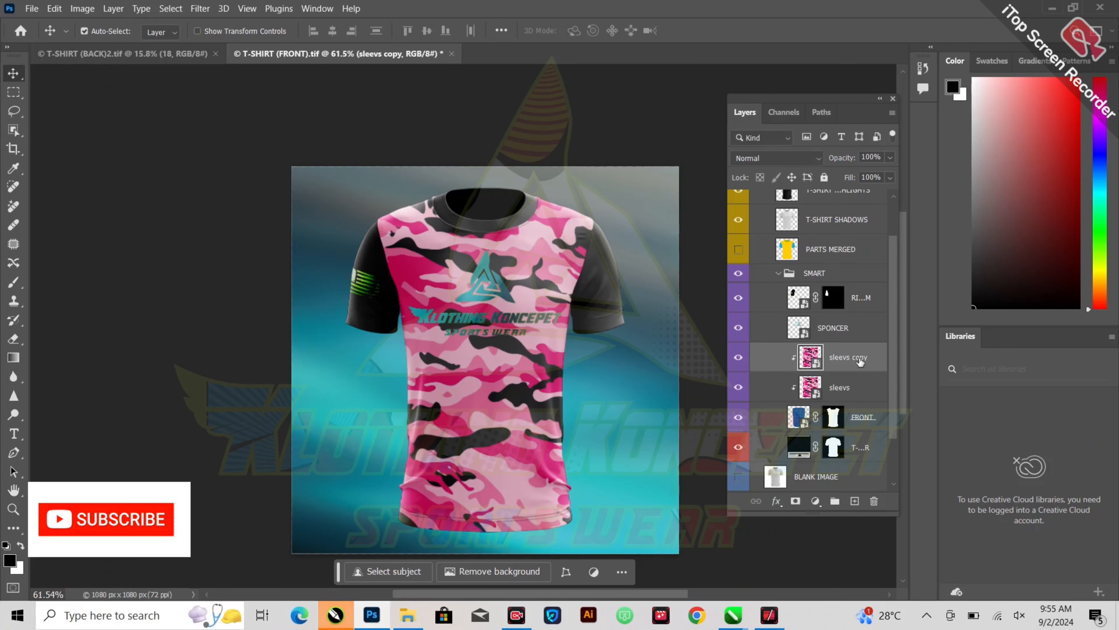
left_click_drag(860, 361, 809, 314)
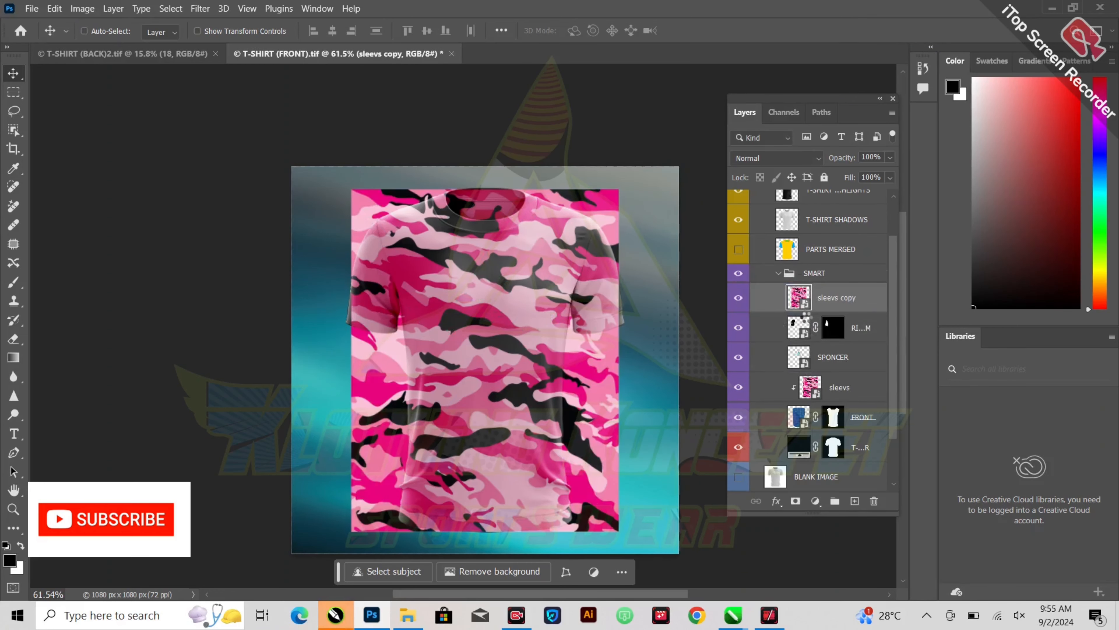
Step: Shift the sleevs copy artwork horizontally to about X 247 px over the right arm and clip it to the RIGHT ARM layer
key("ctrl+t")
left_click_drag(510, 334, 404, 333)
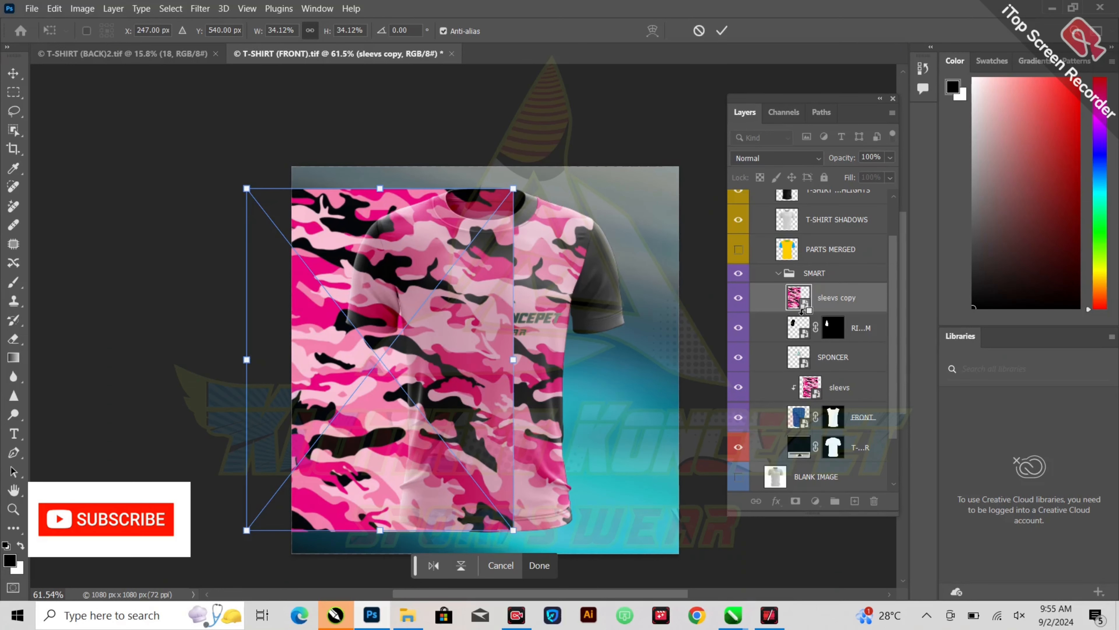
left_click(802, 311, "alt")
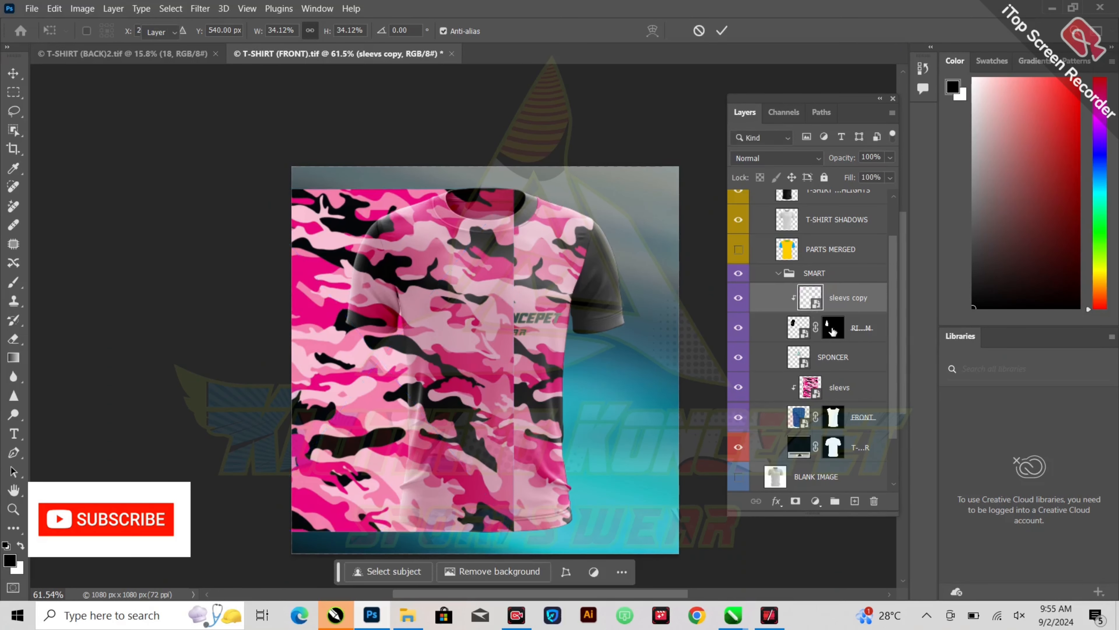
Step: Duplicate the sleevs copy layer and shift the duplicate horizontally to about X 791 px, over the still-black sleeve
right_click(848, 298)
left_click(897, 41)
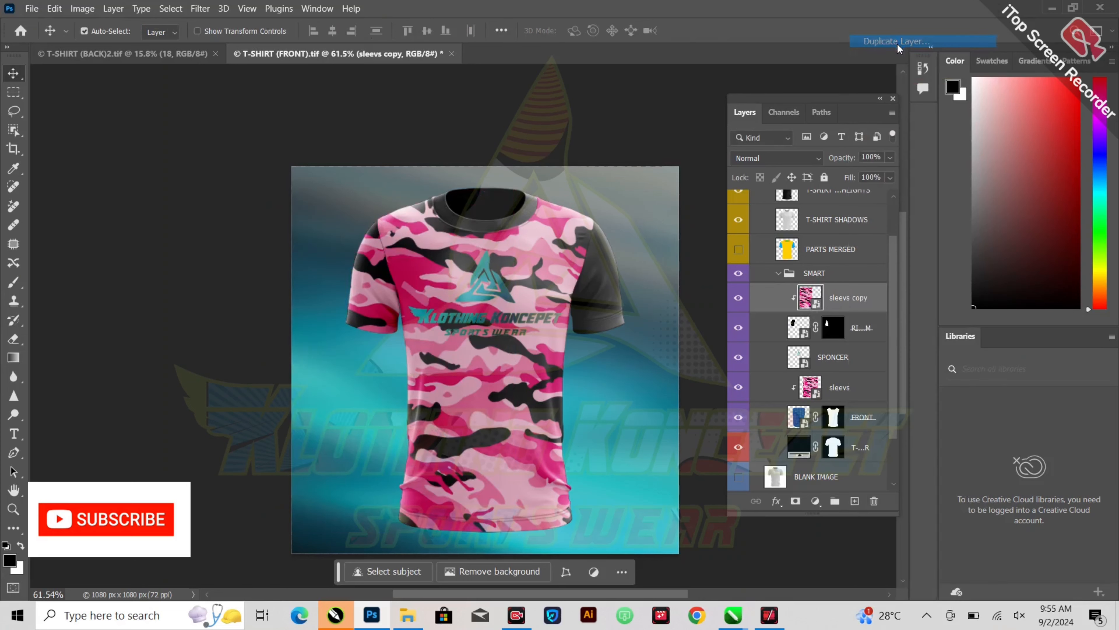
key("Return")
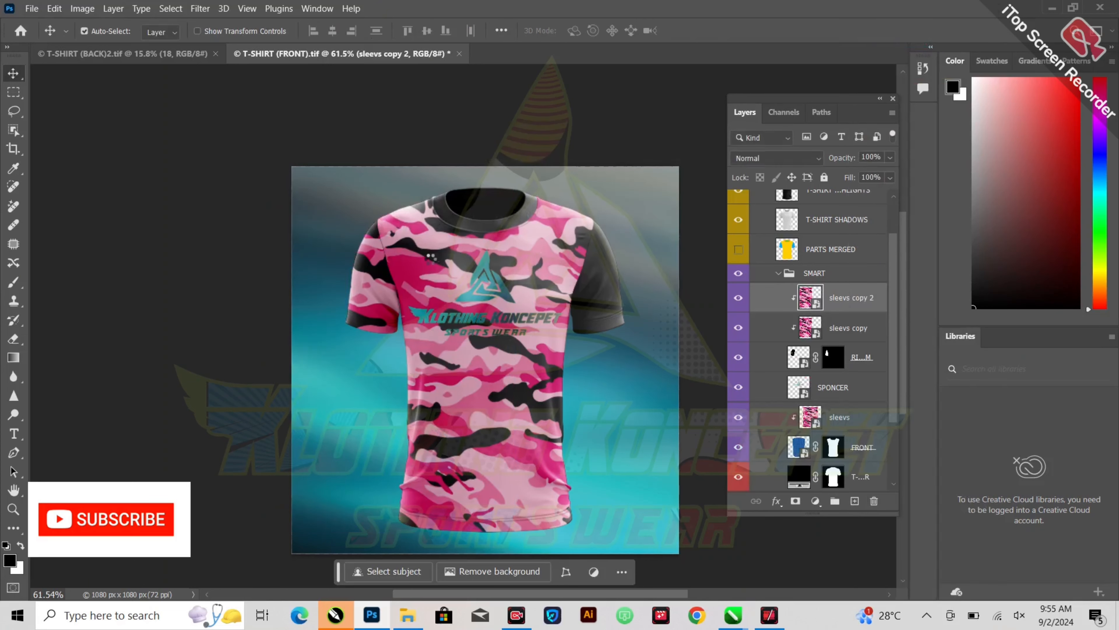
key("ctrl+t")
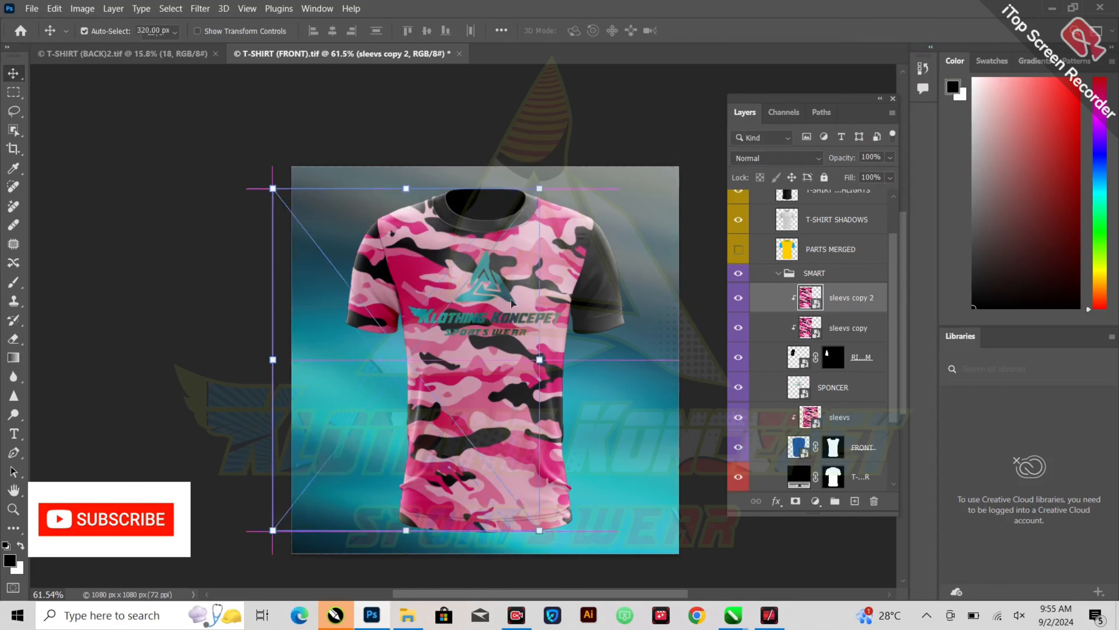
left_click_drag(459, 305, 627, 304)
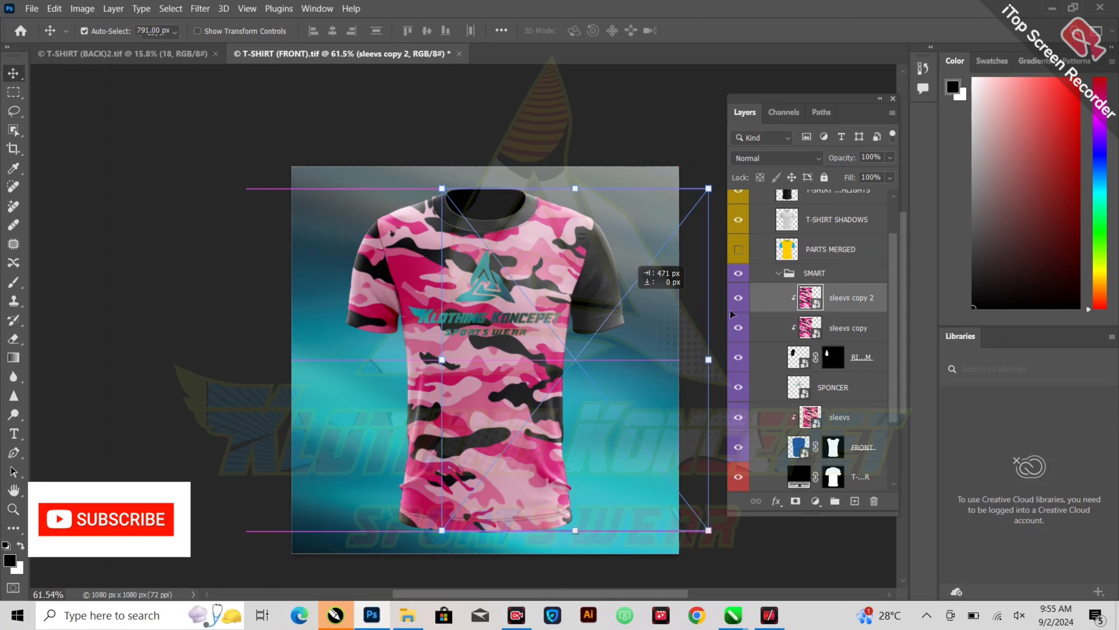
key("Return")
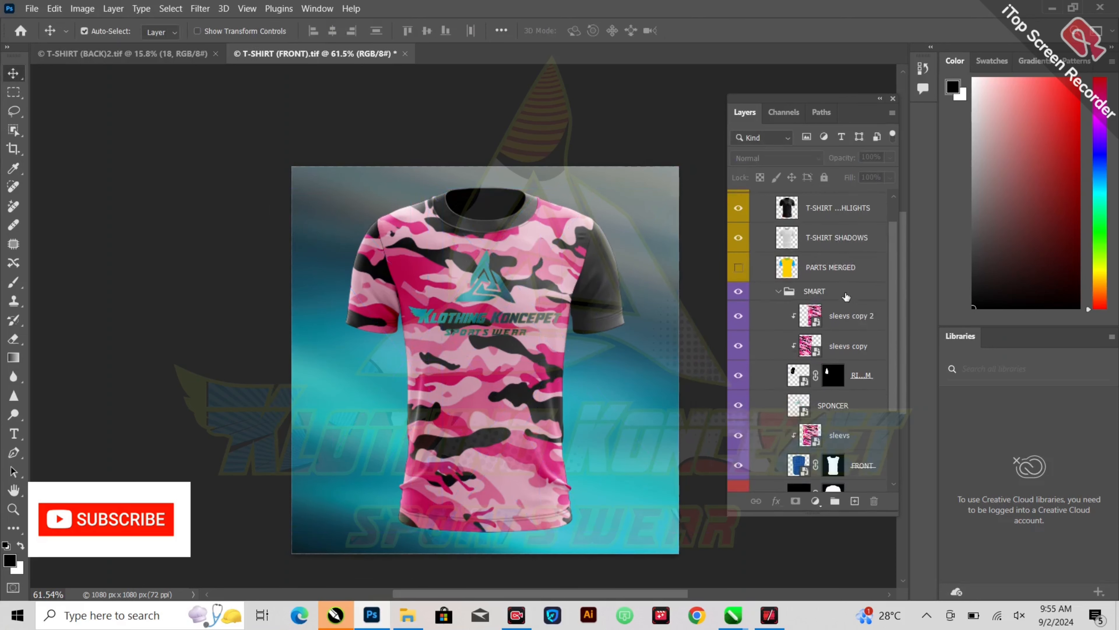
Step: Undo the camouflage placement on the front body and both sleeves, back to the original mockup with the LEFT ARM layer restored
scroll(862, 355, "down", 2)
scroll(864, 355, "down", 1)
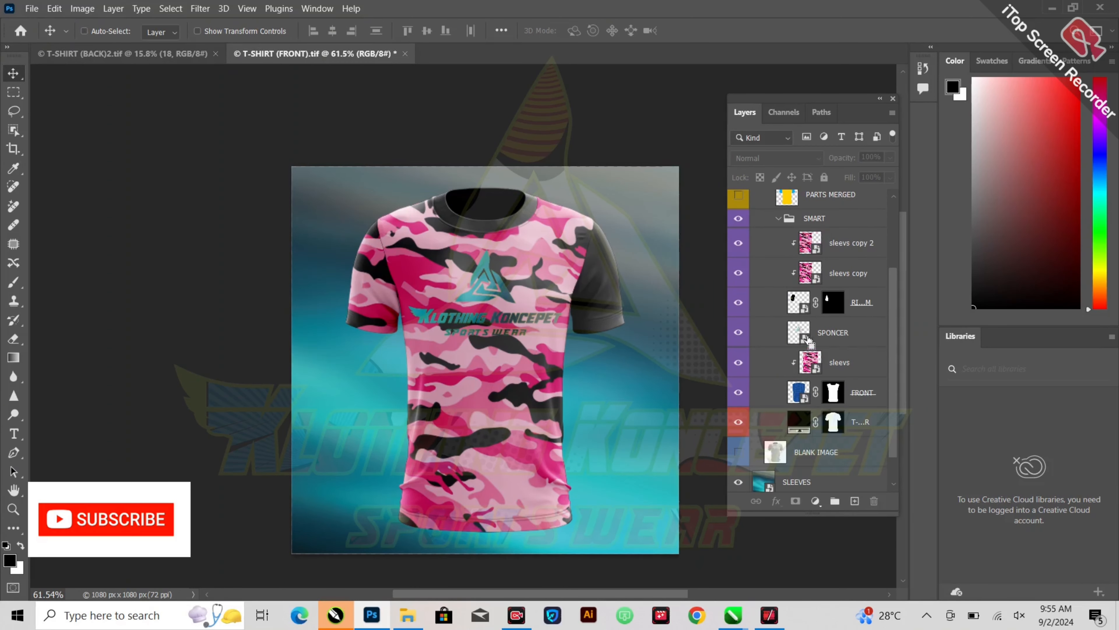
key("ctrl+z")
key("ctrl+z")
key("ctrl+z")
key("ctrl+z")
key("ctrl+z")
key("ctrl+z")
key("ctrl+z")
key("ctrl+z")
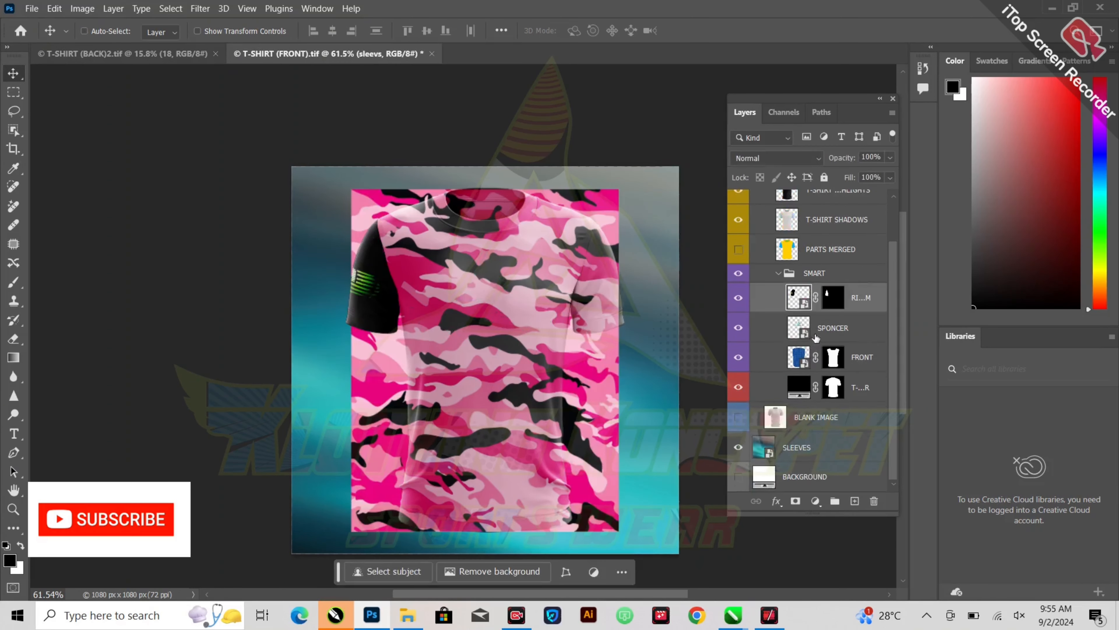
key("ctrl+z")
key("ctrl+z")
key("ctrl+z")
Step: Place the sleevs camouflage artwork as a smart object directly above the SPONCER layer, scaled to about 35.5%
left_click(832, 361)
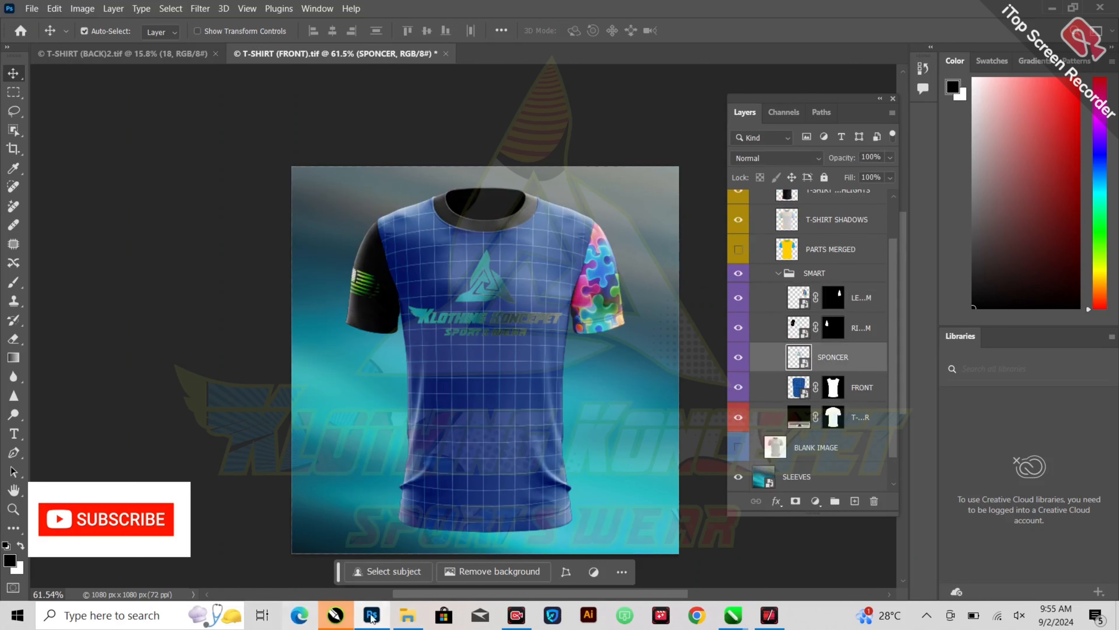
left_click(408, 615)
left_click_drag(437, 292, 554, 438)
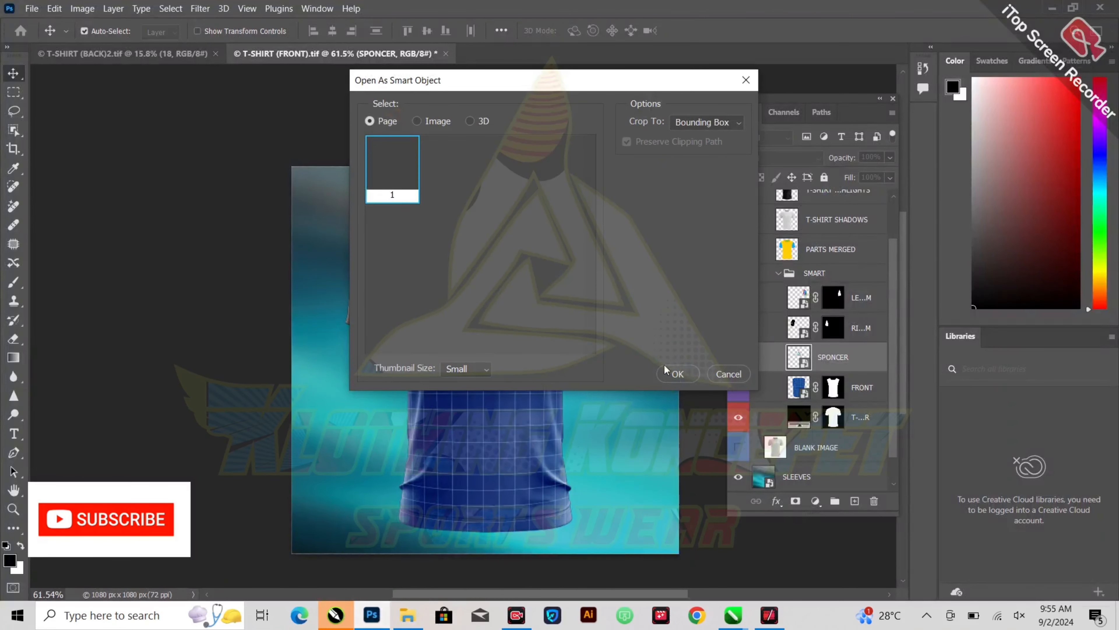
left_click(677, 374)
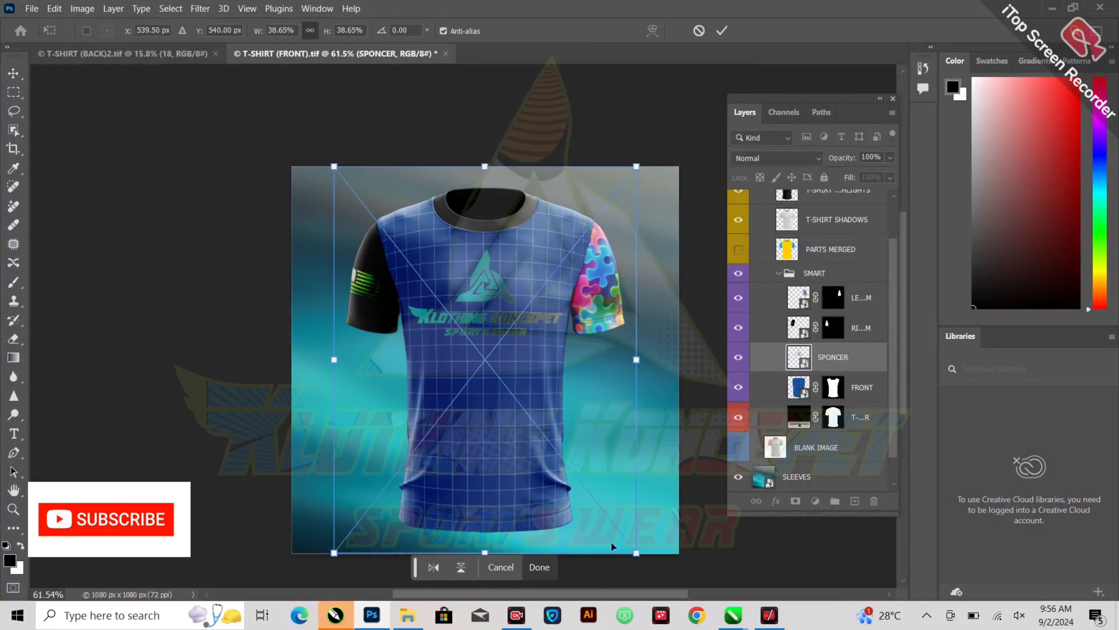
left_click_drag(636, 552, 622, 543)
key("super")
key("super")
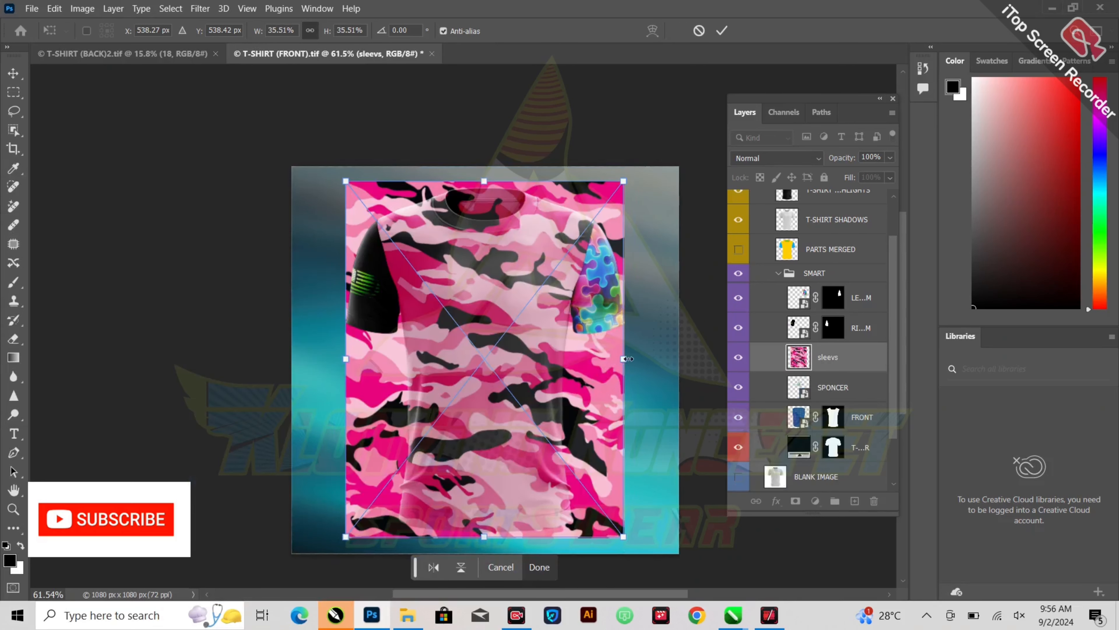
Step: Narrow the sleevs artwork from both sides to about 29.3% width and clip it to the FRONT layer beneath SPONCER
left_click_drag(628, 359, 606, 365)
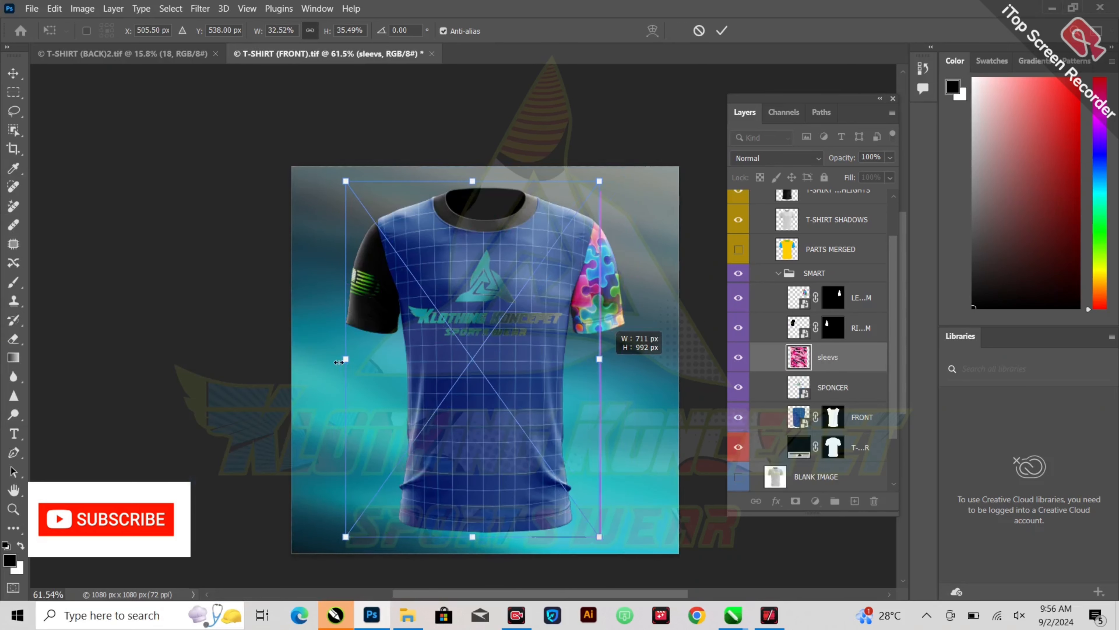
left_click_drag(338, 362, 366, 359)
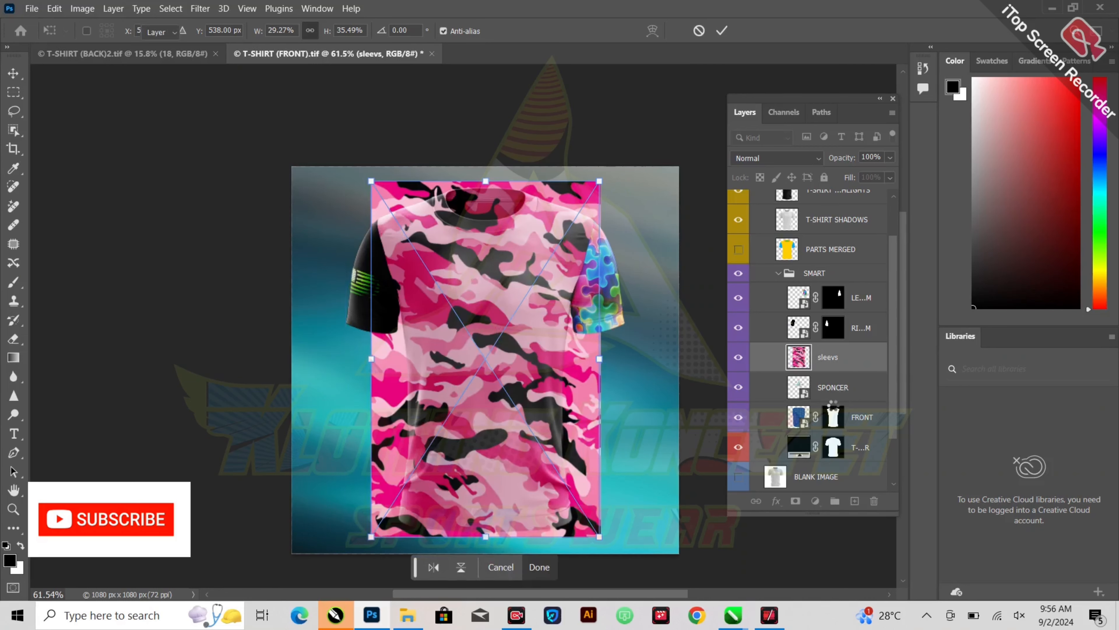
key("Return")
left_click_drag(798, 357, 803, 398)
left_click(803, 402, "alt")
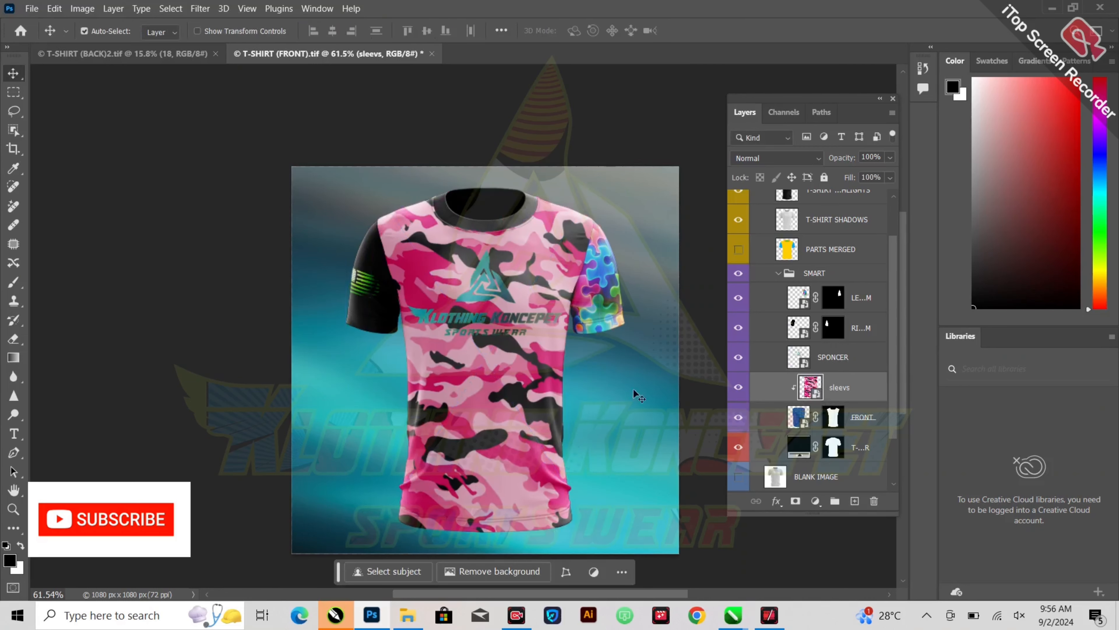
Step: Duplicate the sleevs layer and move the duplicate directly above the RIGHT ARM layer
right_click(861, 383)
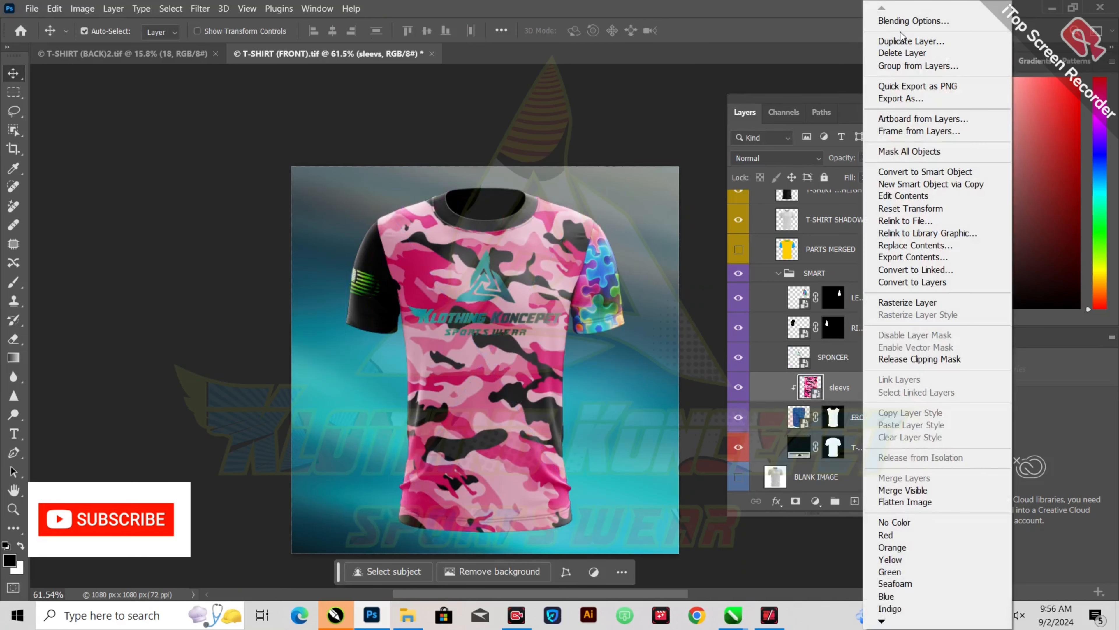
left_click(903, 46)
key("Return")
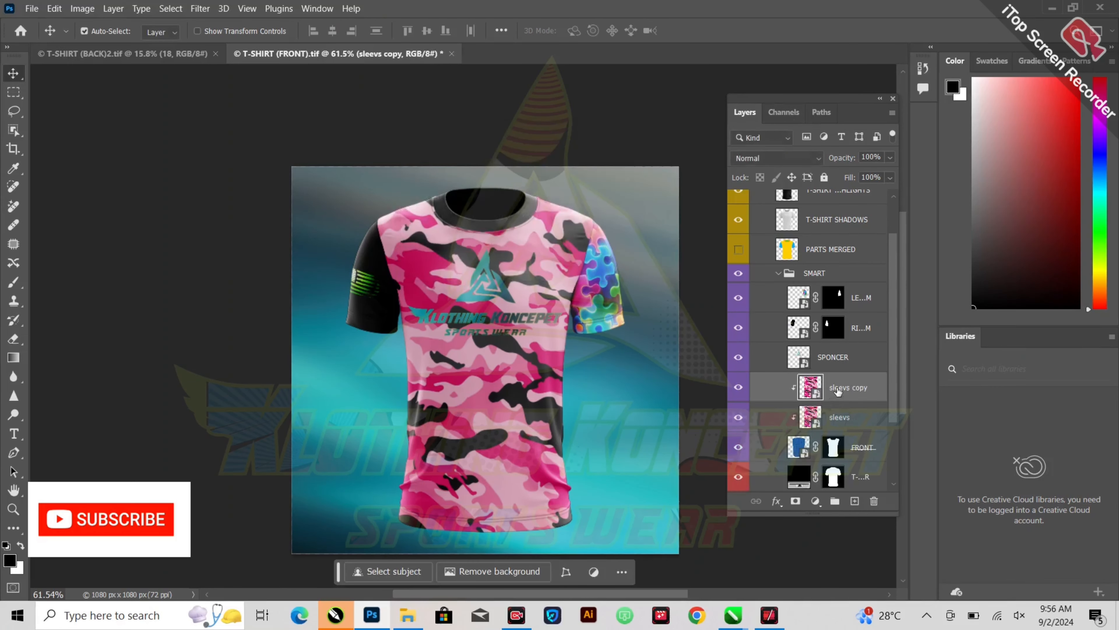
left_click_drag(840, 387, 842, 316)
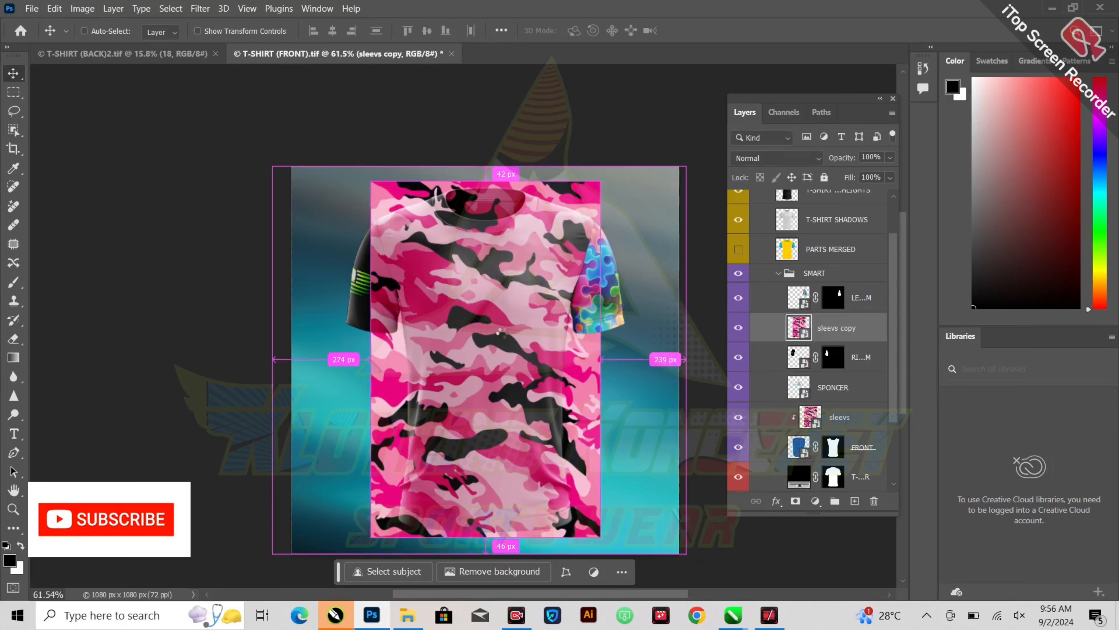
Step: Shift the sleevs copy artwork horizontally to about X 353 px over the right arm and clip it to the RIGHT ARM layer
key("ctrl+t")
left_click_drag(499, 329, 447, 328)
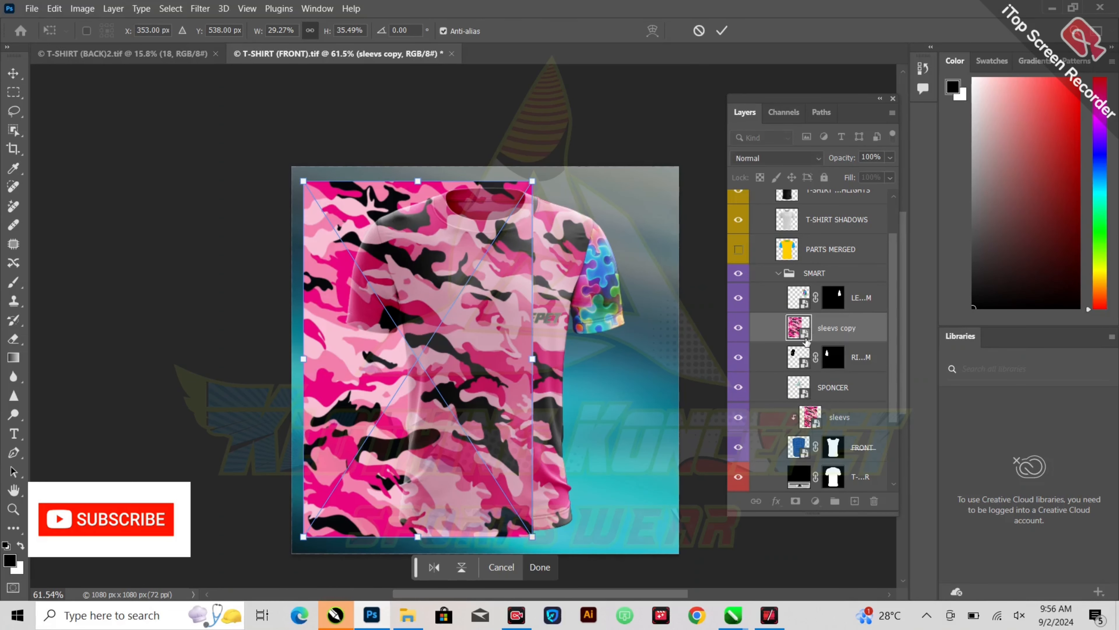
key("Return")
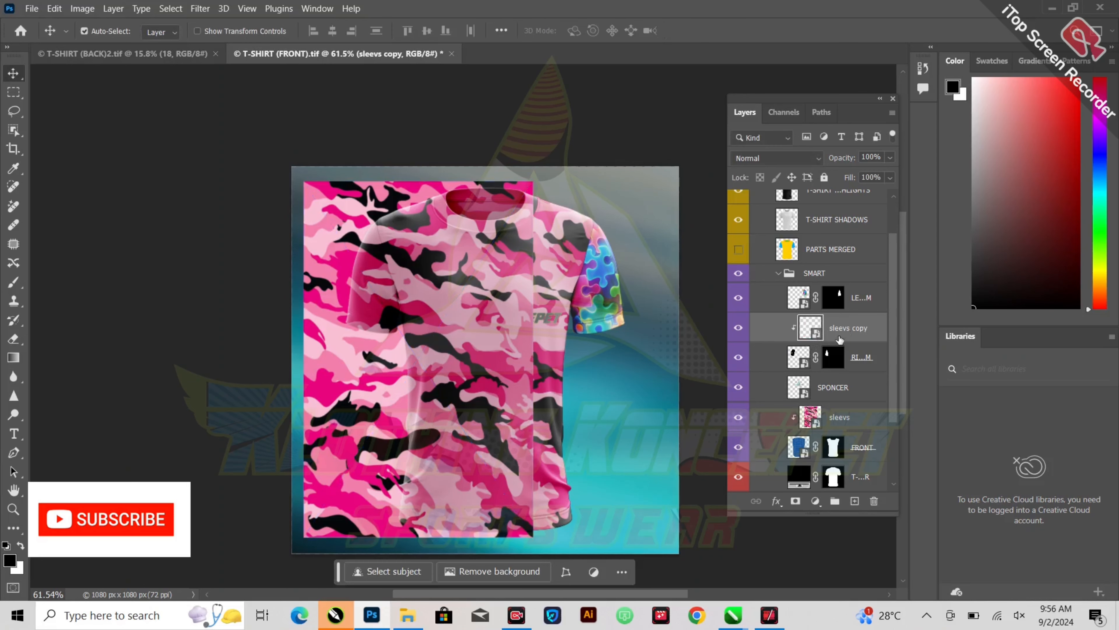
key("ctrl+alt+g")
Step: Duplicate the sleevs copy layer and move the duplicate directly above the LEFT ARM layer
right_click(846, 338)
left_click(893, 41)
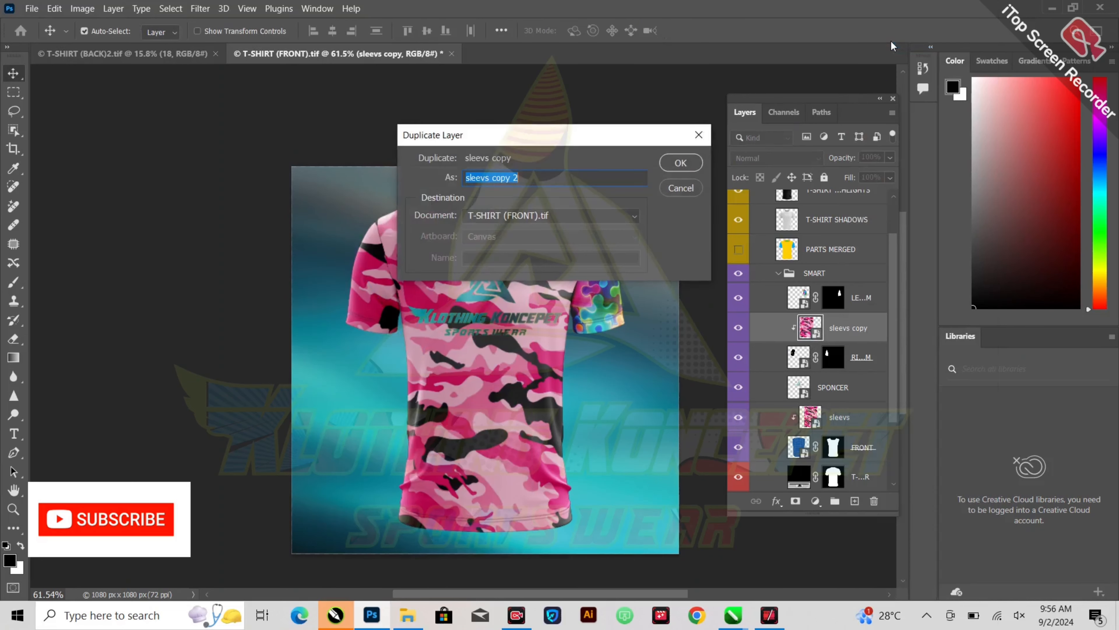
key("Return")
left_click_drag(872, 329, 856, 294)
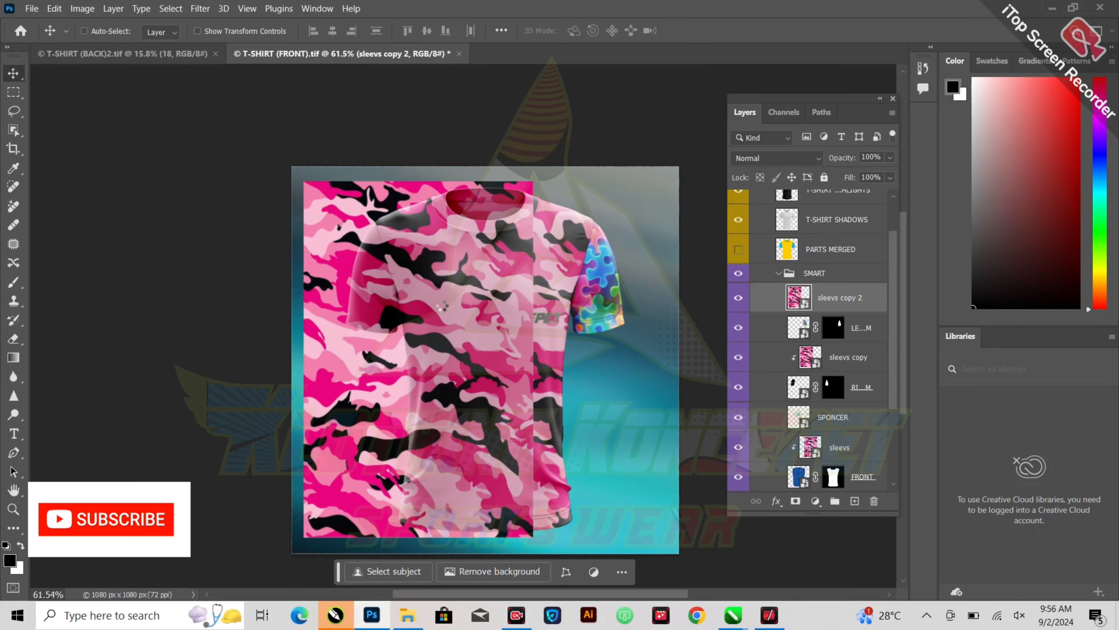
Step: Shift the sleevs copy 2 artwork horizontally to about X 889 px over the left arm and clip it to the LEFT ARM layer
key("ctrl+t")
left_click_drag(427, 315, 618, 315)
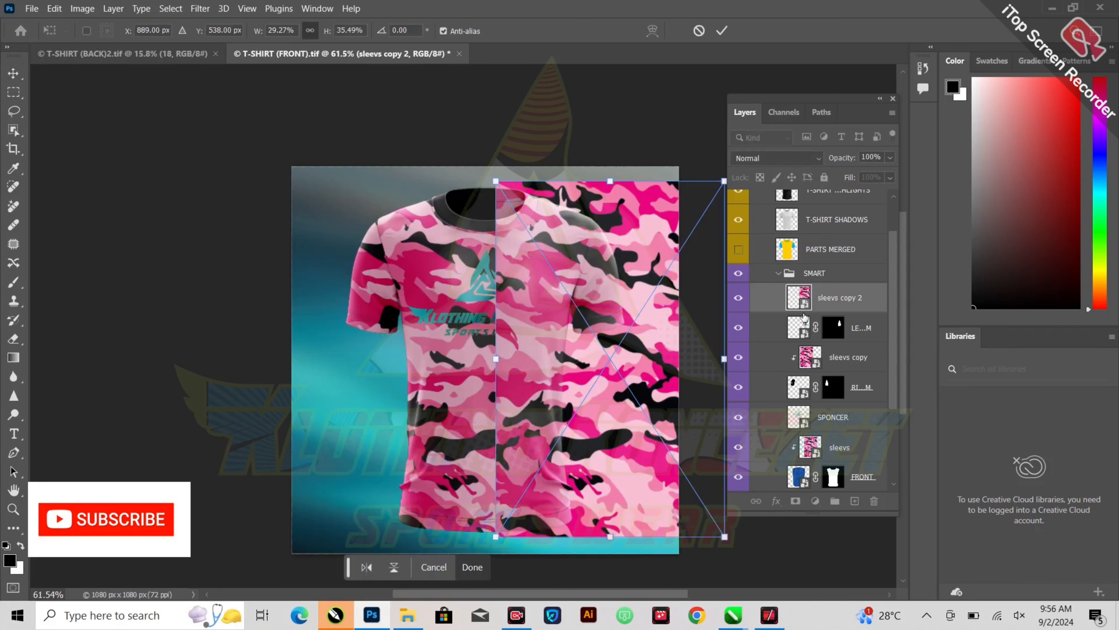
key("super")
key("super")
key("Return")
key("ctrl+alt+g")
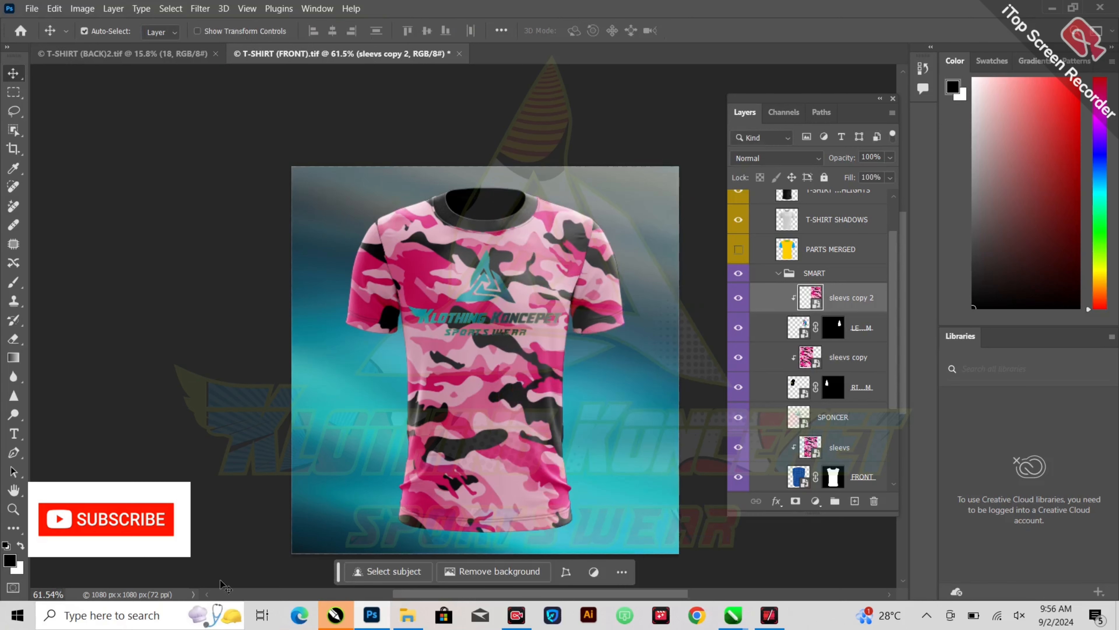
Step: Place the fronttt black panel with the pink stripe as a smart object, scaled to about 29.65% across the shirt's chest
left_click(408, 615)
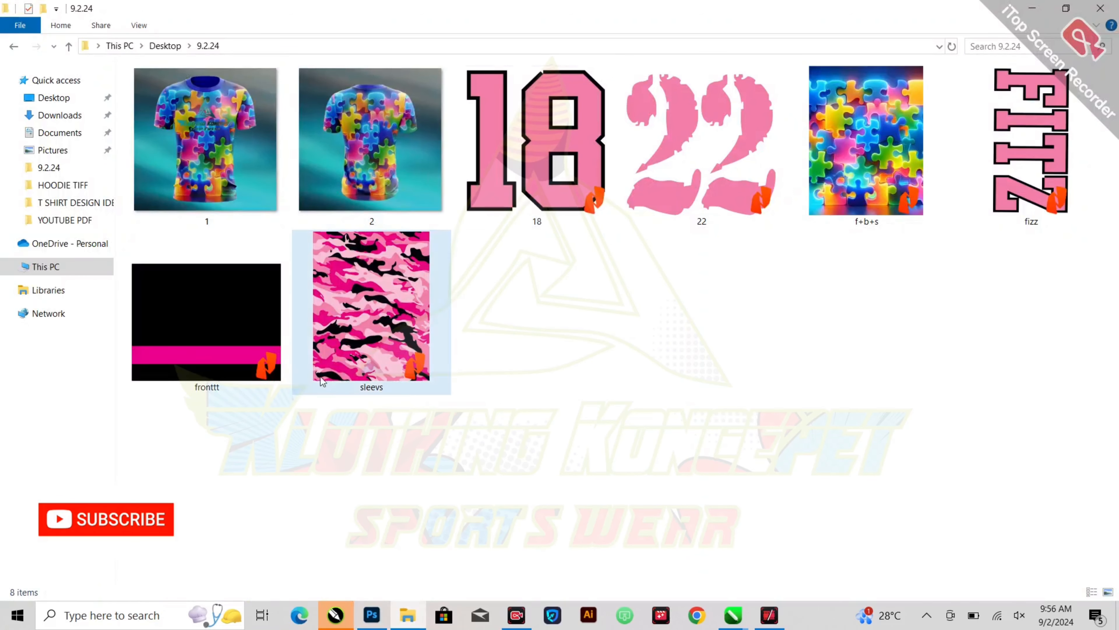
left_click_drag(280, 337, 595, 570)
left_click(324, 495)
left_click_drag(233, 345, 581, 375)
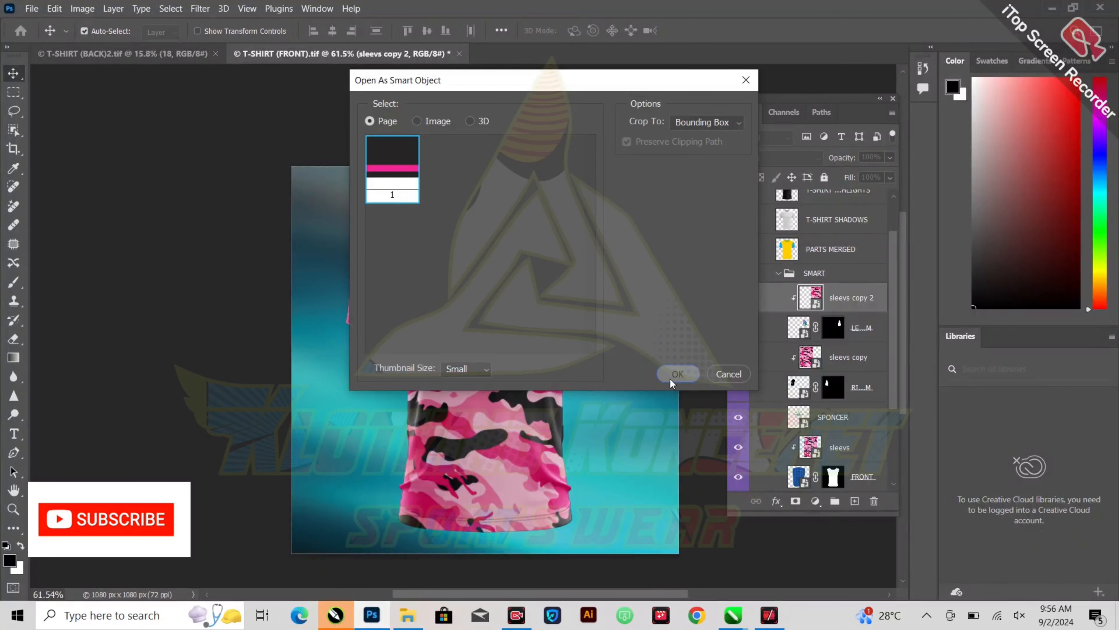
left_click(670, 378)
left_click_drag(681, 523, 580, 445)
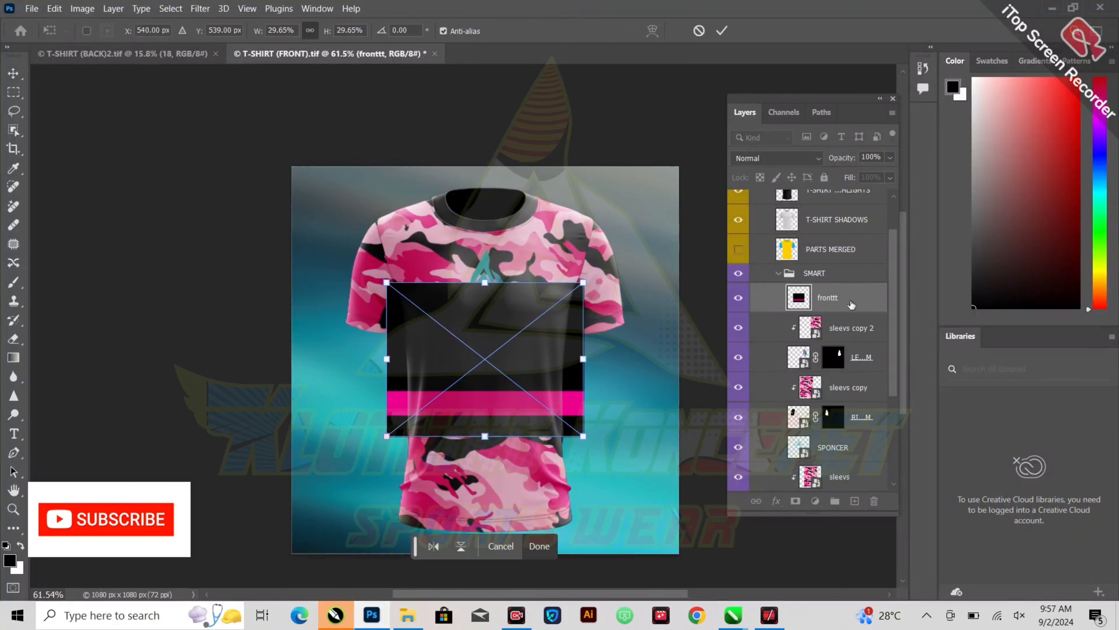
Step: Move the fronttt layer directly above sleevs, clip it to the shirt front, and delete the SPONCER layer
left_click_drag(851, 304, 833, 461)
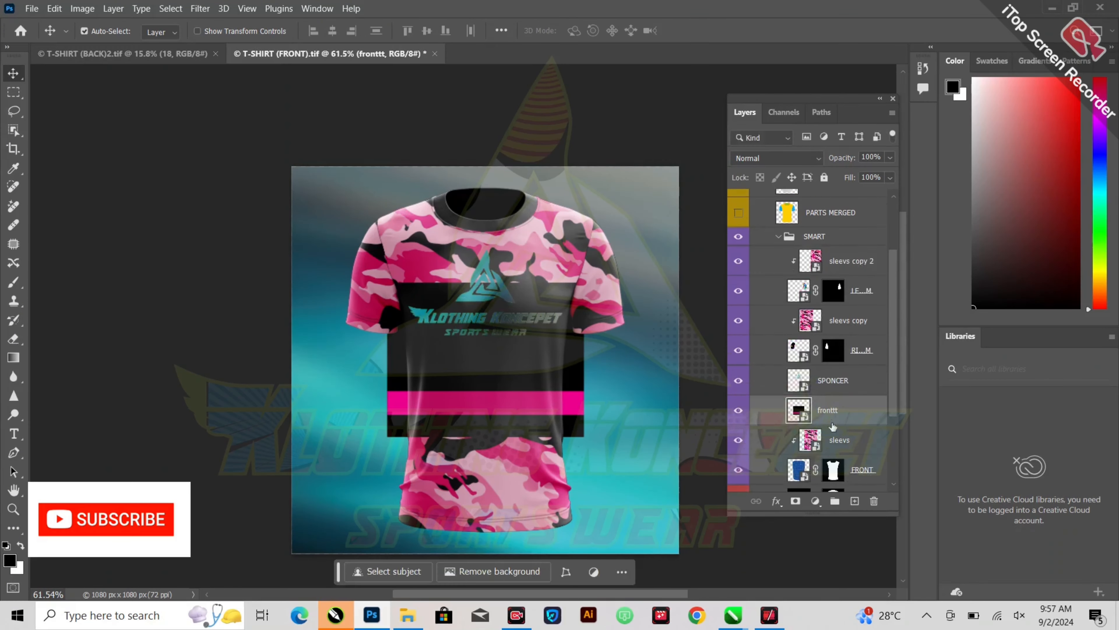
left_click(808, 424, "alt")
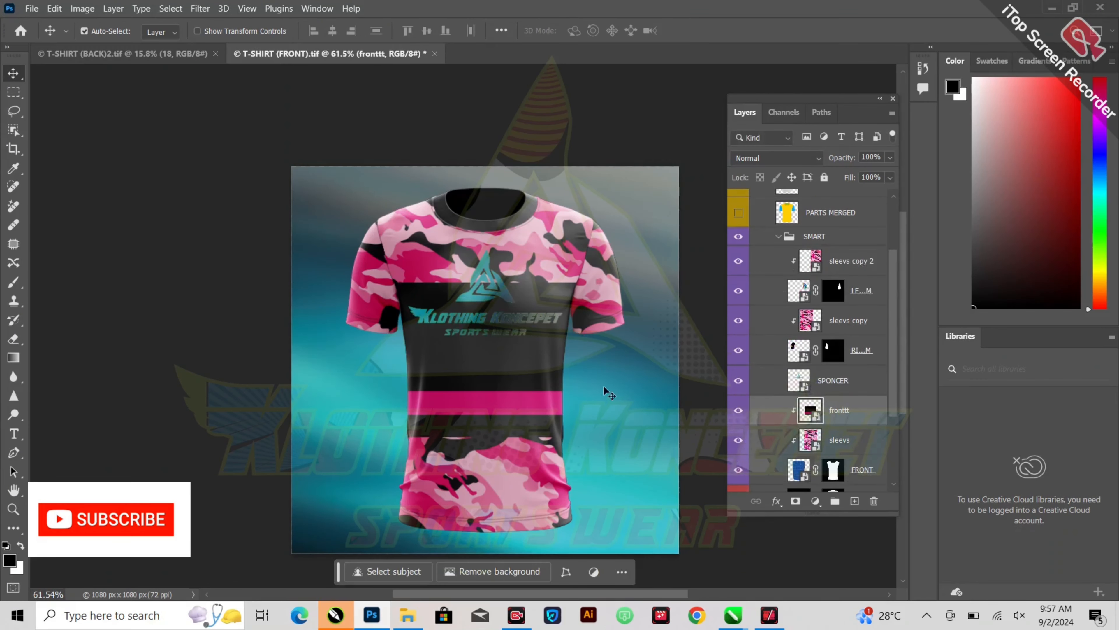
left_click(855, 392)
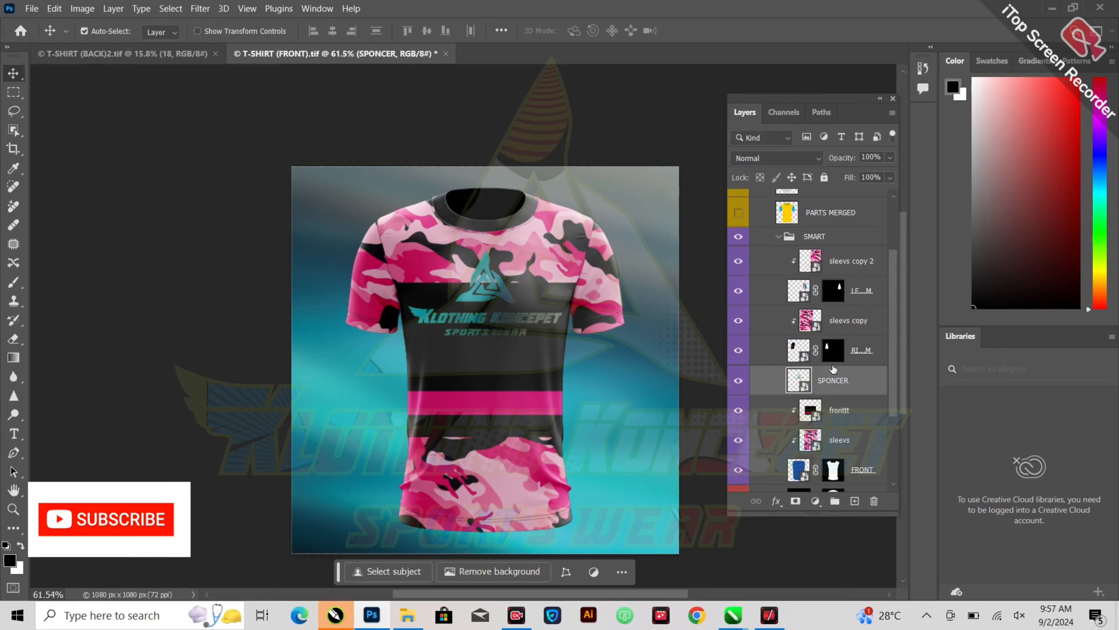
key("Delete")
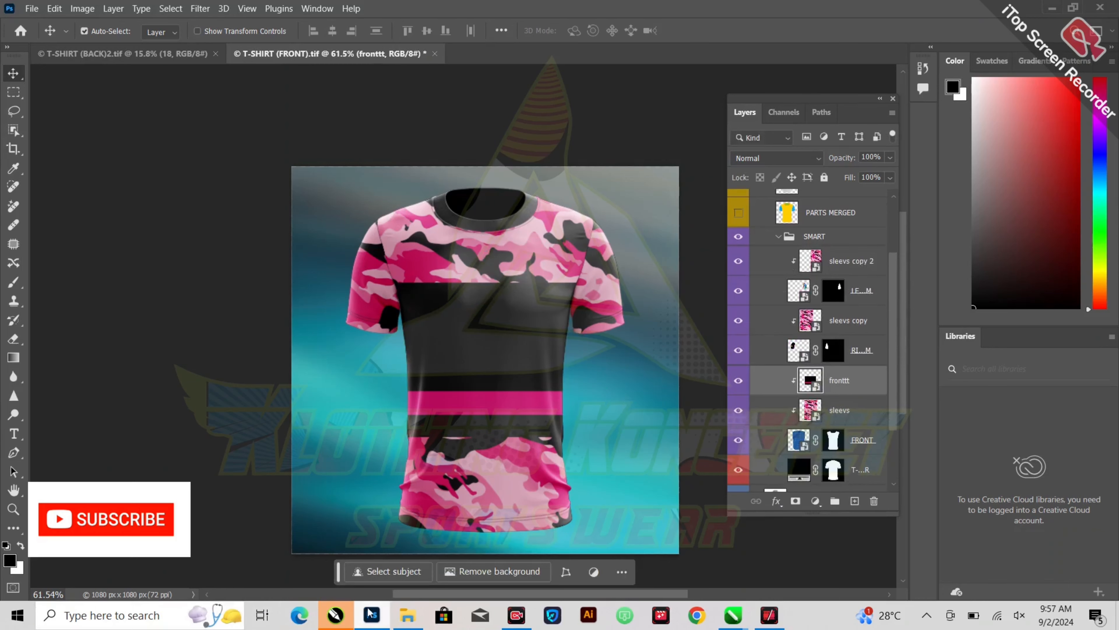
Step: Place the 22 number artwork as a smart object directly above the fronttt layer
left_click(408, 615)
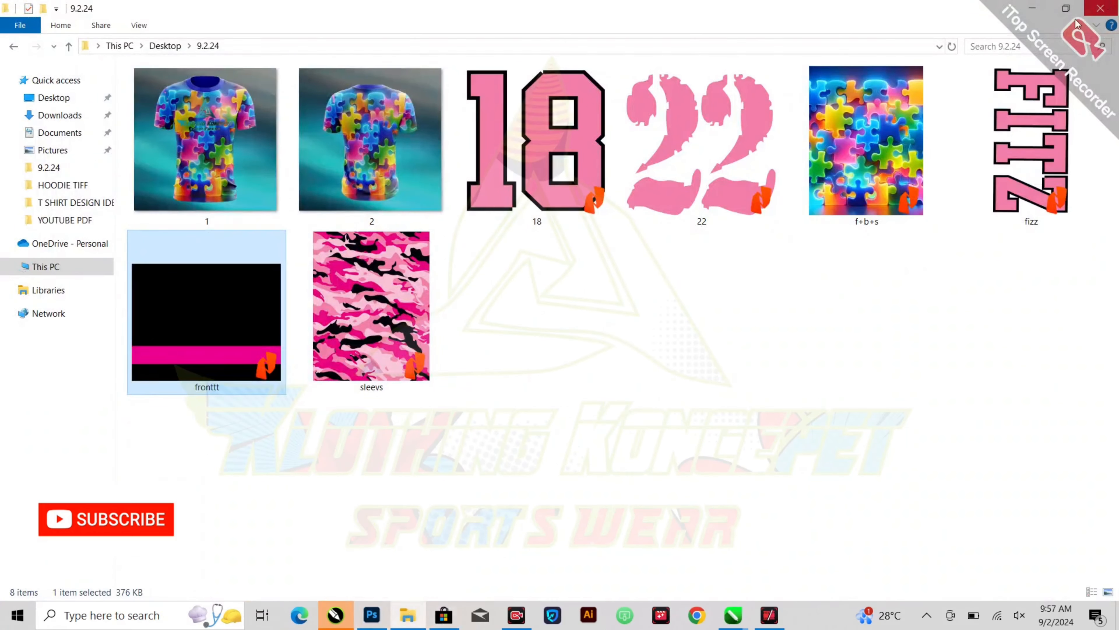
left_click(654, 305)
left_click_drag(701, 172, 542, 399)
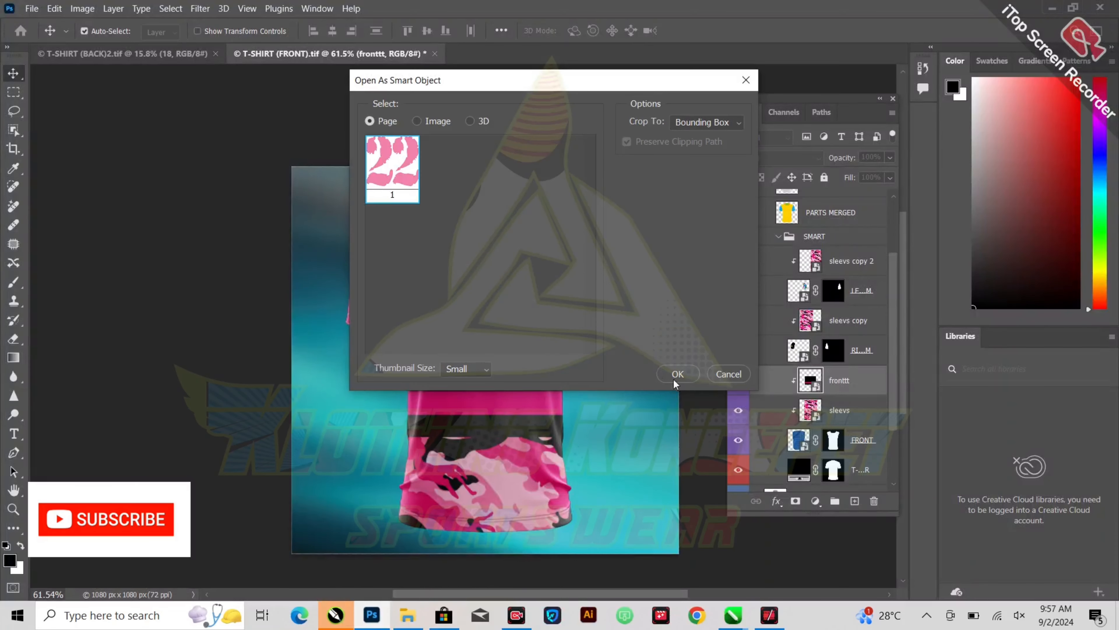
left_click(673, 375)
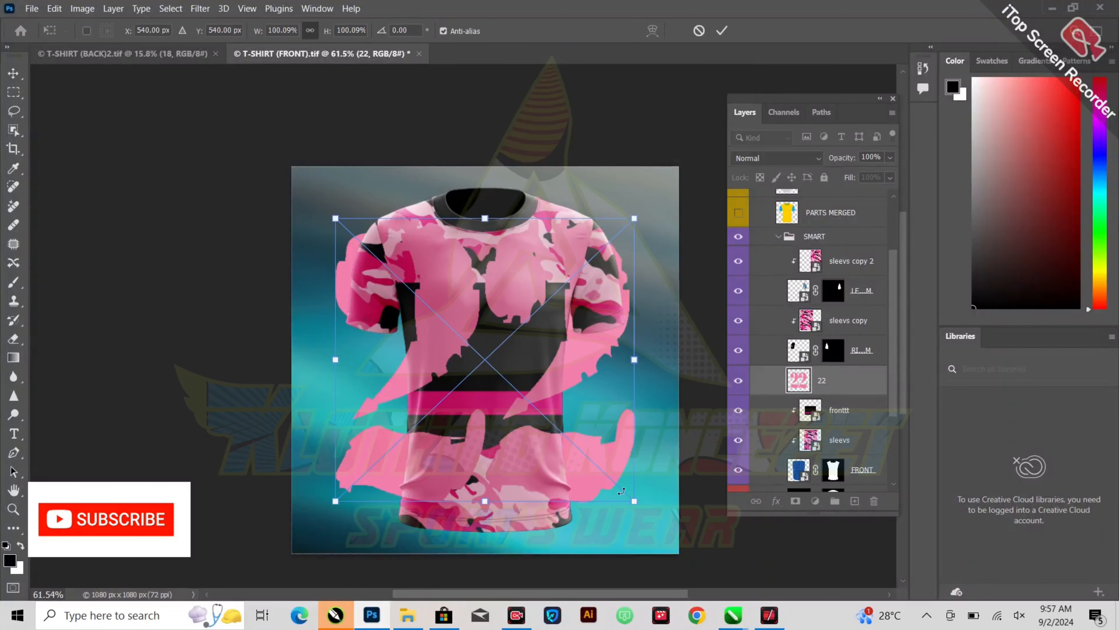
left_click_drag(634, 510, 652, 489)
key("super")
key("super")
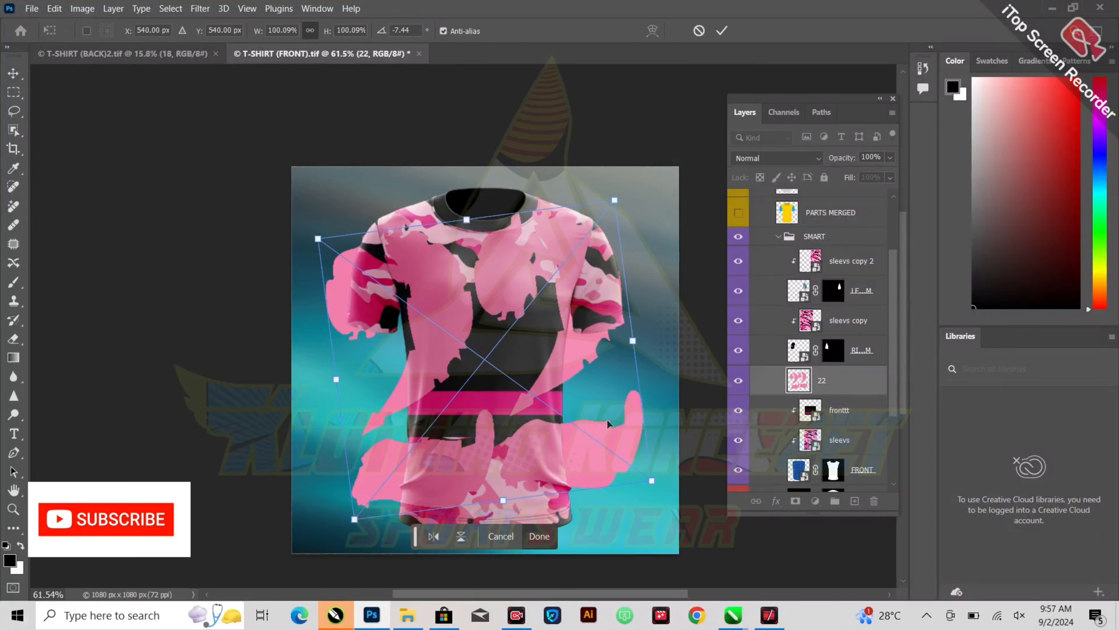
key("super")
key("super")
key("super")
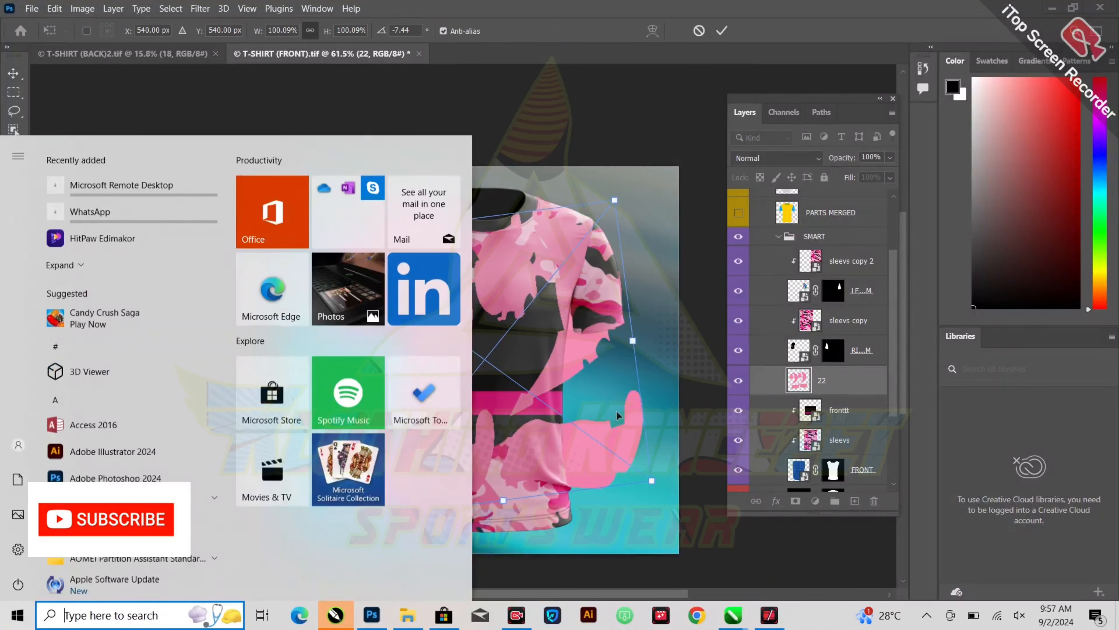
key("super")
key("ctrl+z")
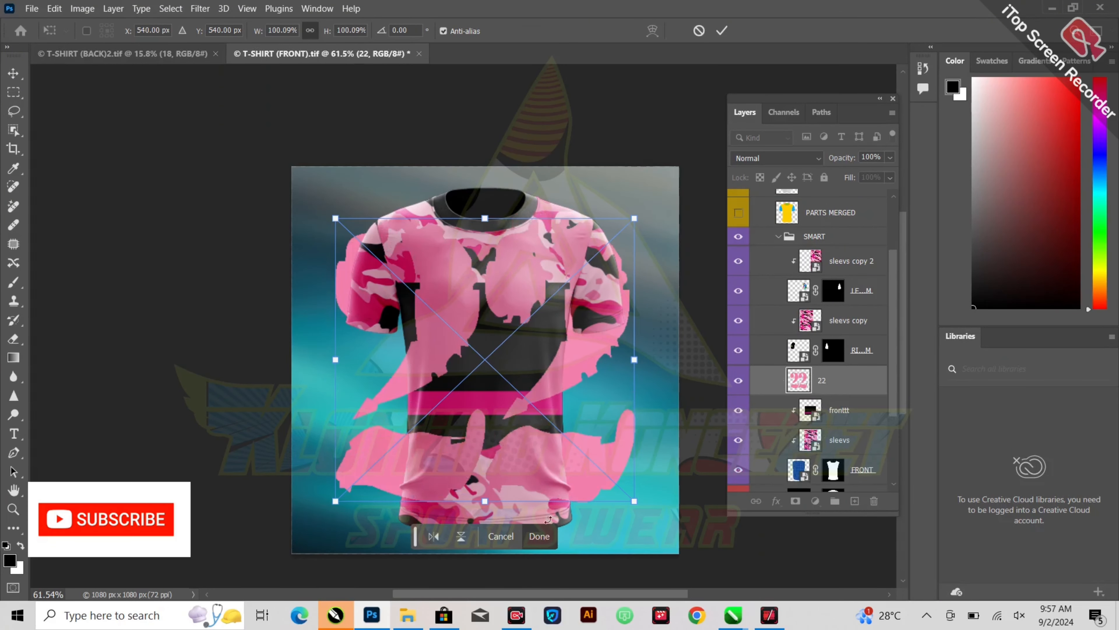
Step: Scale the 22 number to about 34.6% and centre it on the black panel above the pink stripe, at about Y 486.5 px
left_click_drag(634, 500, 547, 395)
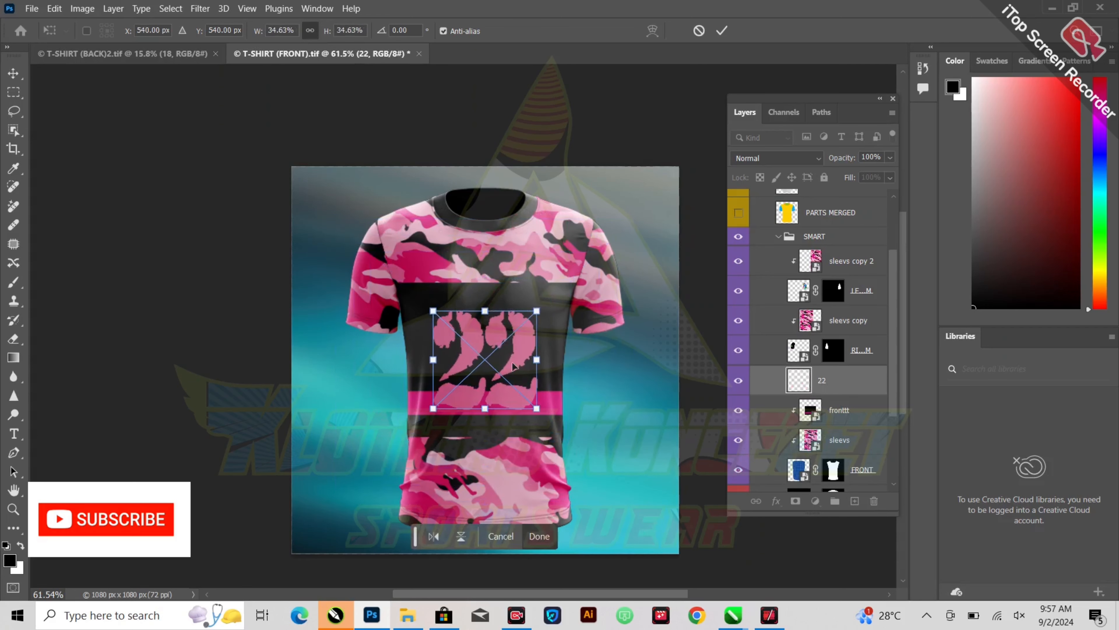
left_click_drag(520, 356, 520, 336)
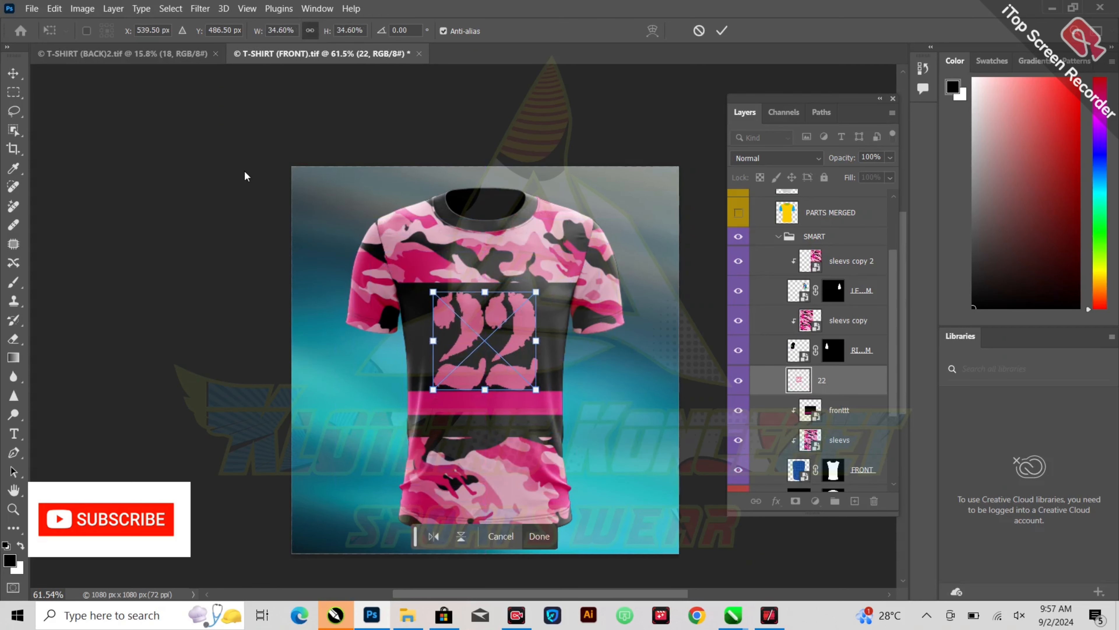
key("Return")
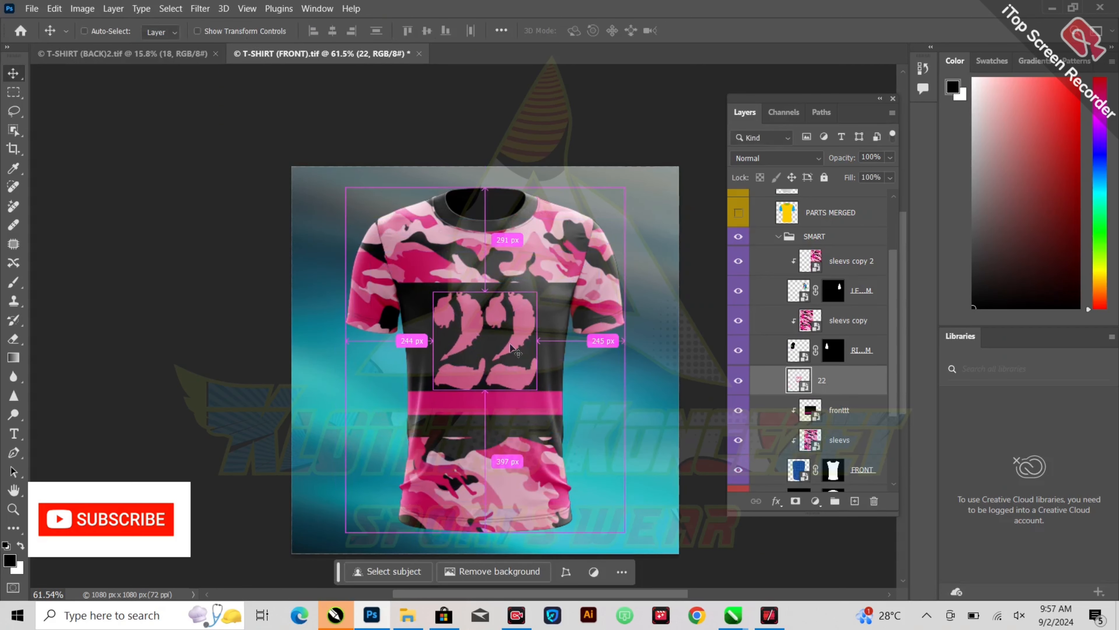
left_click(303, 284)
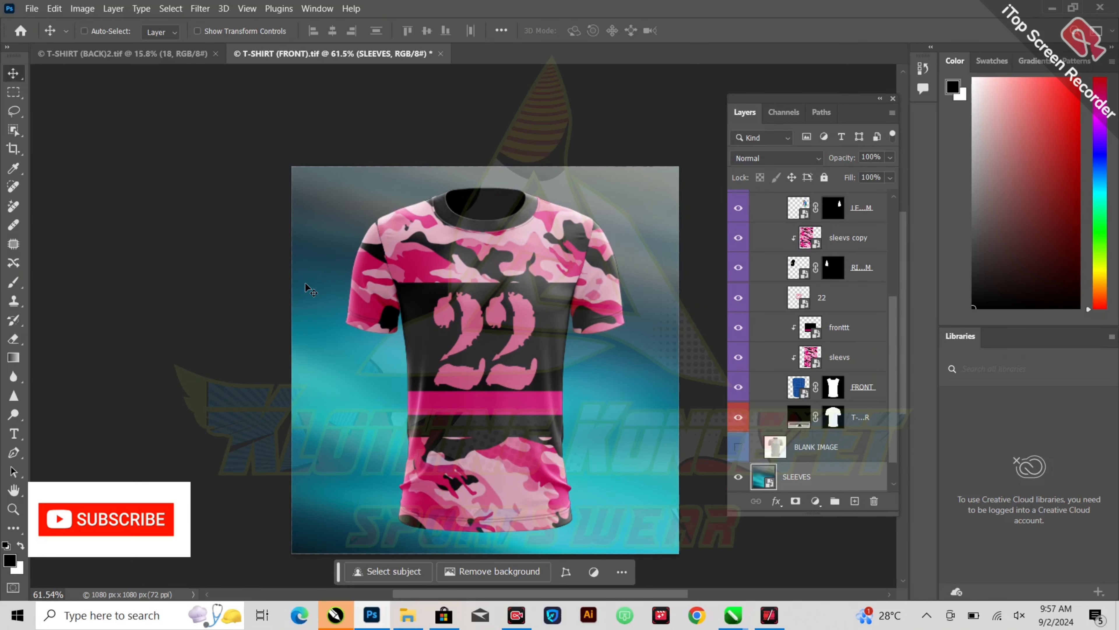
Step: Save the front mockup under the new name T-SHIRT (FRONT)1 in TIFF format in the final psd folder
key("ctrl+shift+s")
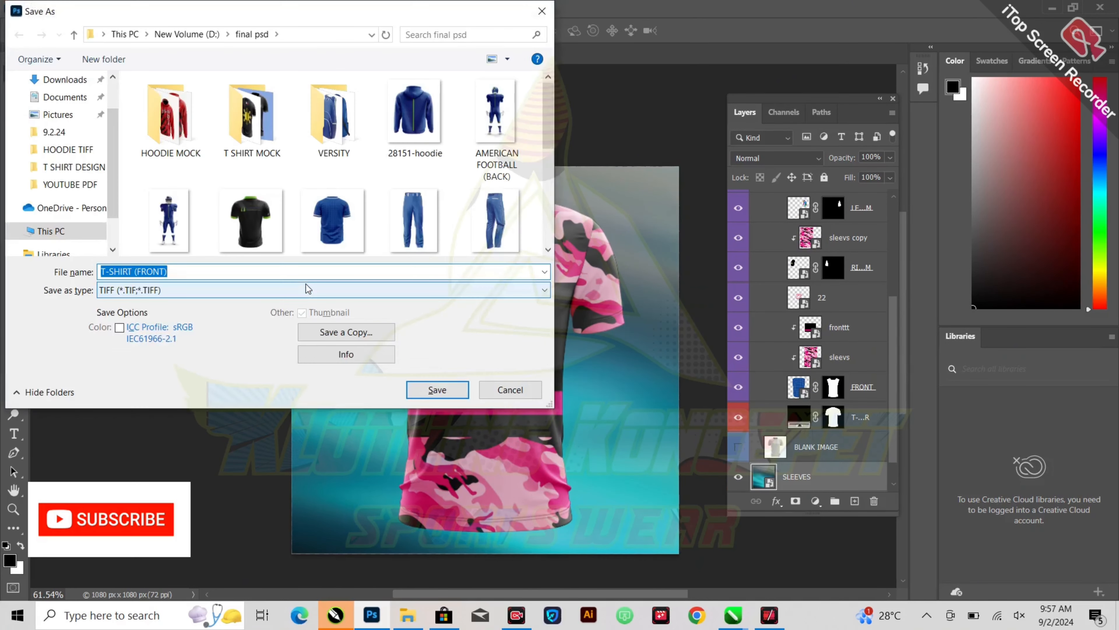
key("End")
type("2")
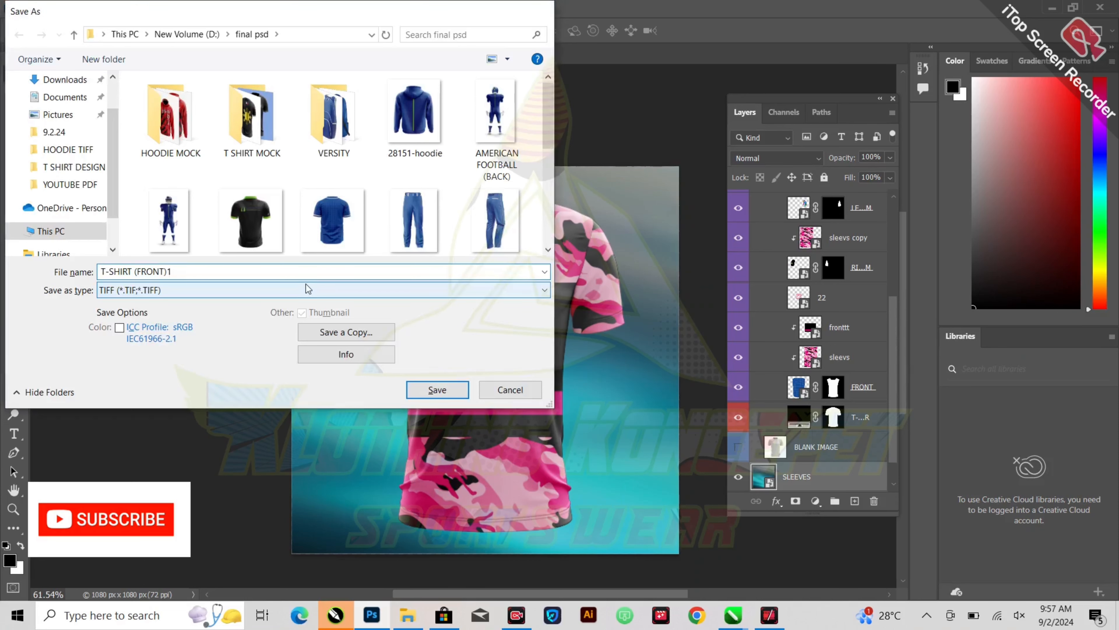
key("Return")
key("Return")
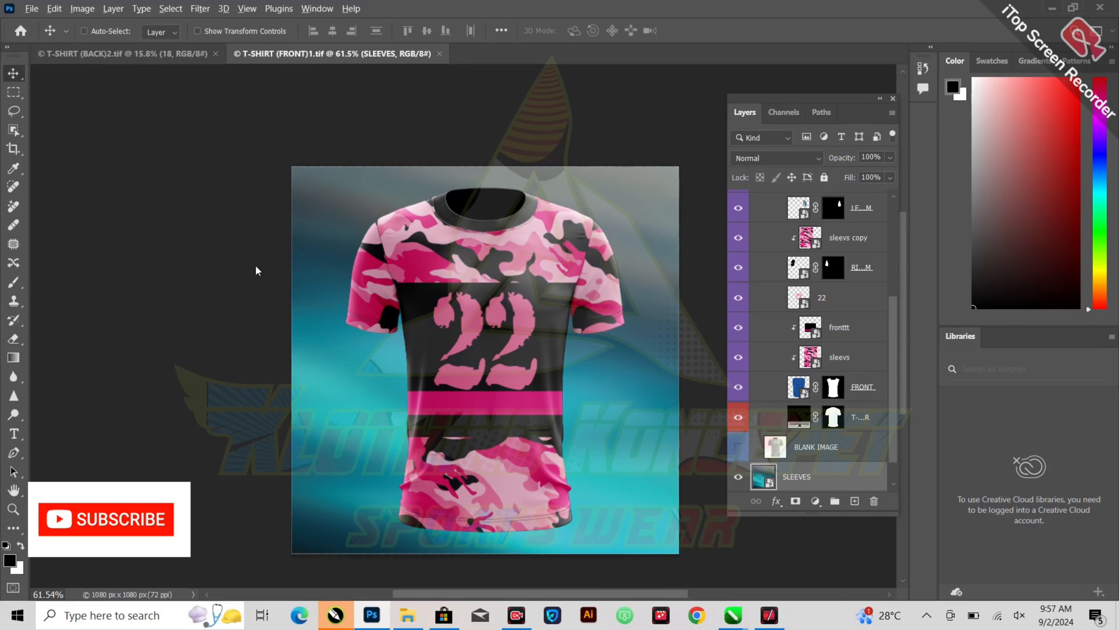
Step: Export the front mockup for web as a PNG-24 image named 3 in the 9.2.24 folder
key("ctrl+alt+shift+s")
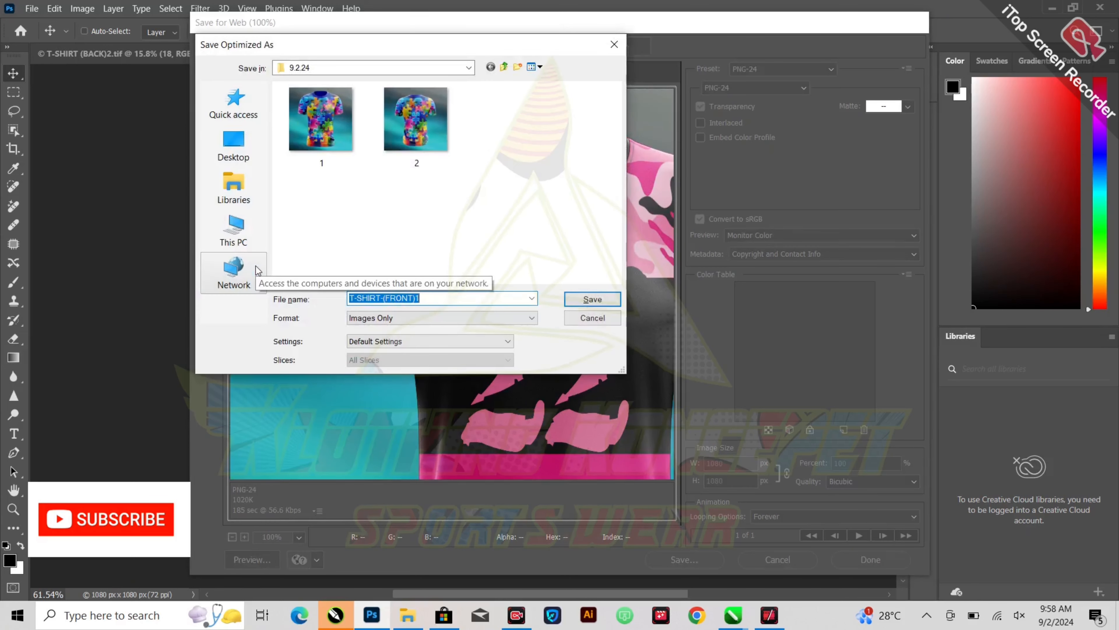
type("3")
key("Return")
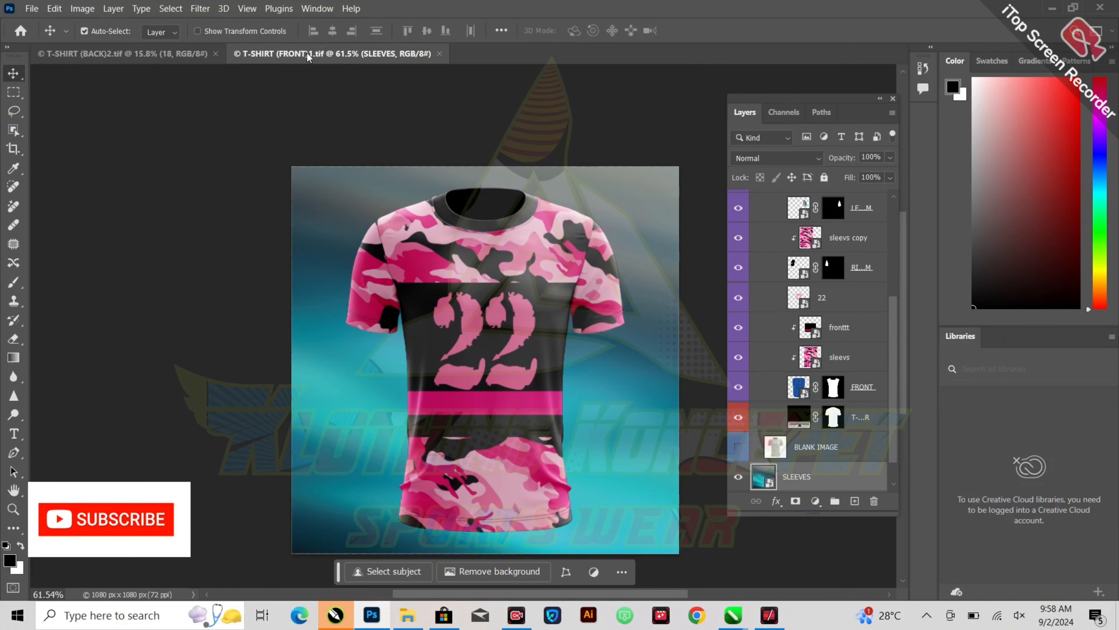
Step: Export the T-SHIRT (BACK)2 mockup for web as a 1080 x 1080 px PNG-24 named 4 in the 9.2.24 folder
left_click(153, 56)
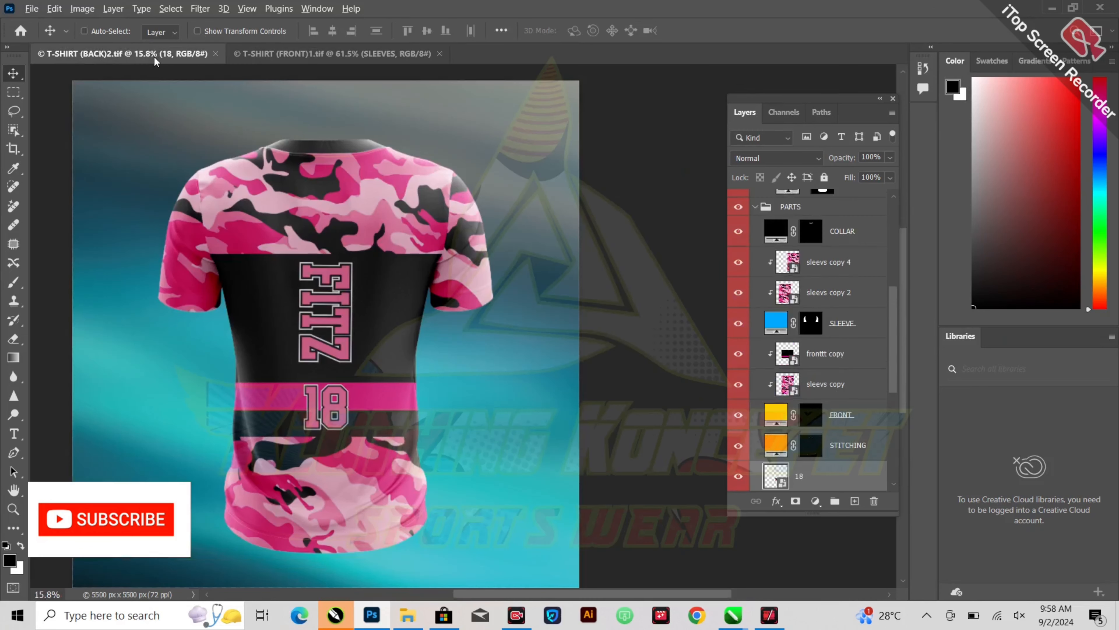
key("ctrl+alt+shift+s")
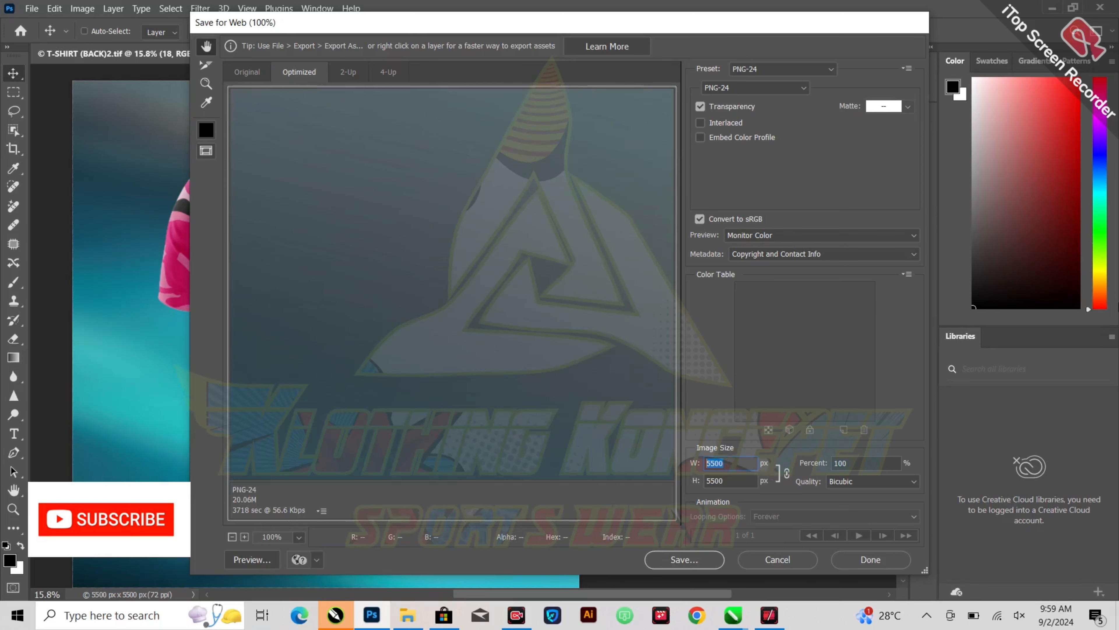
type("1")
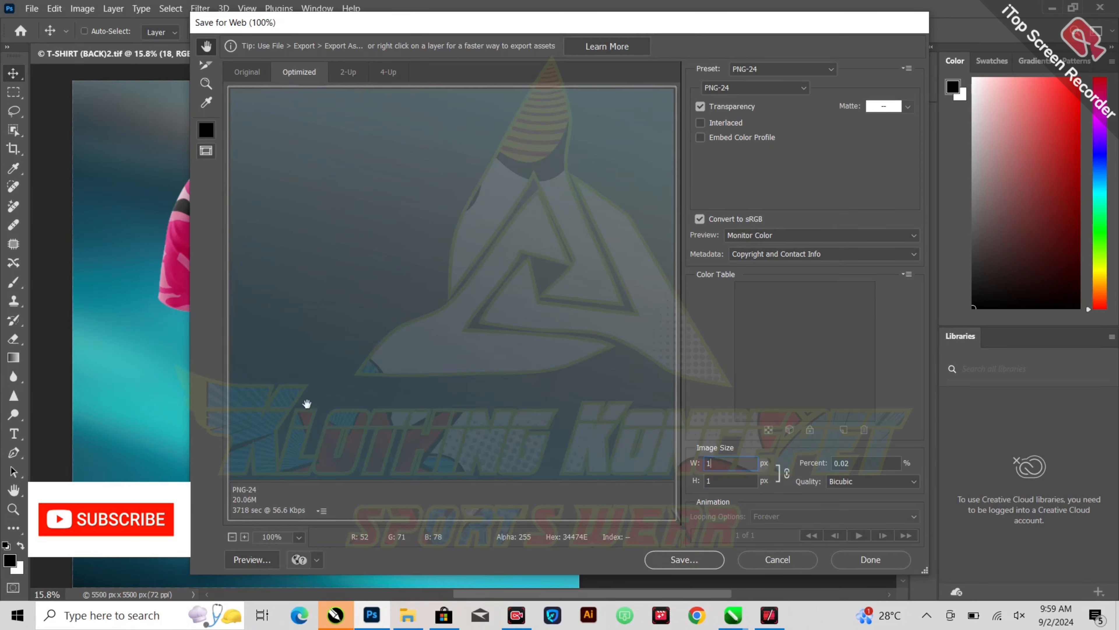
type("080")
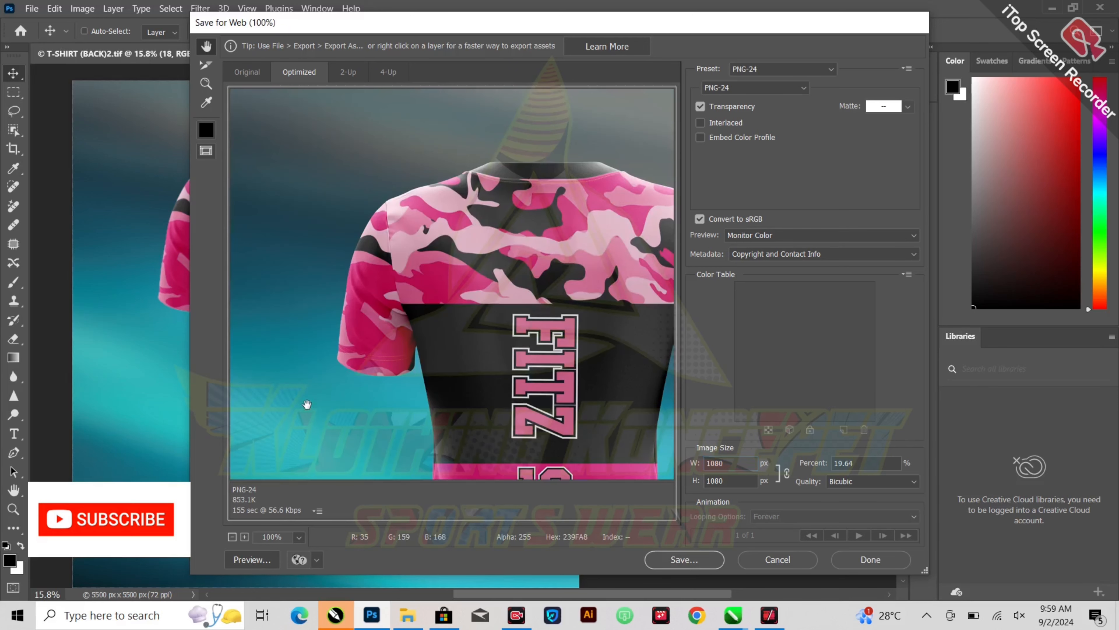
key("Return")
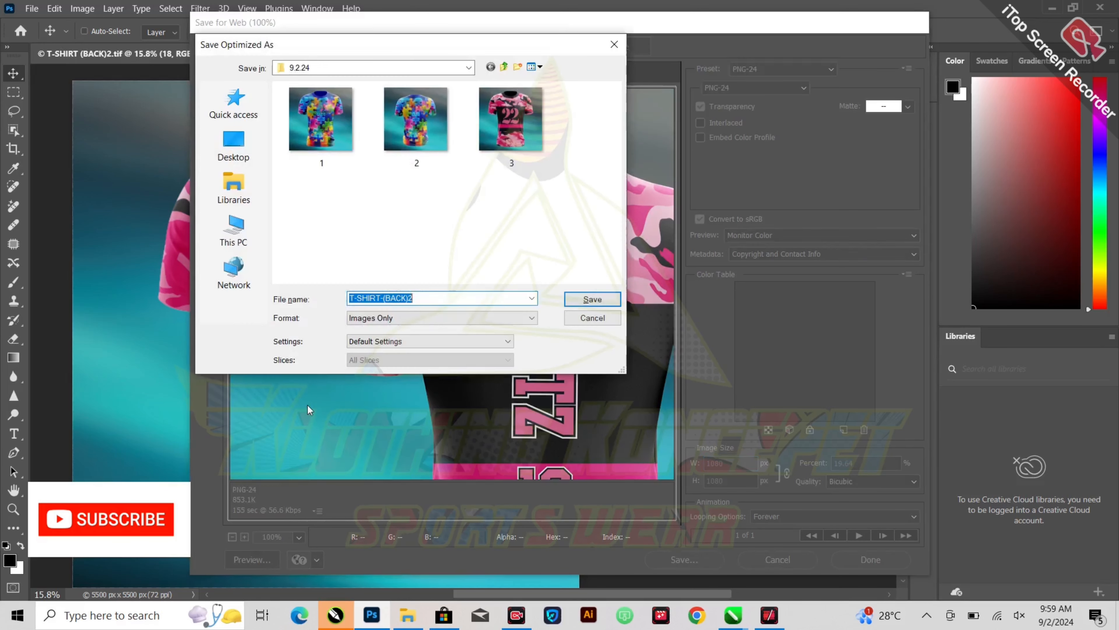
type("4")
key("Return")
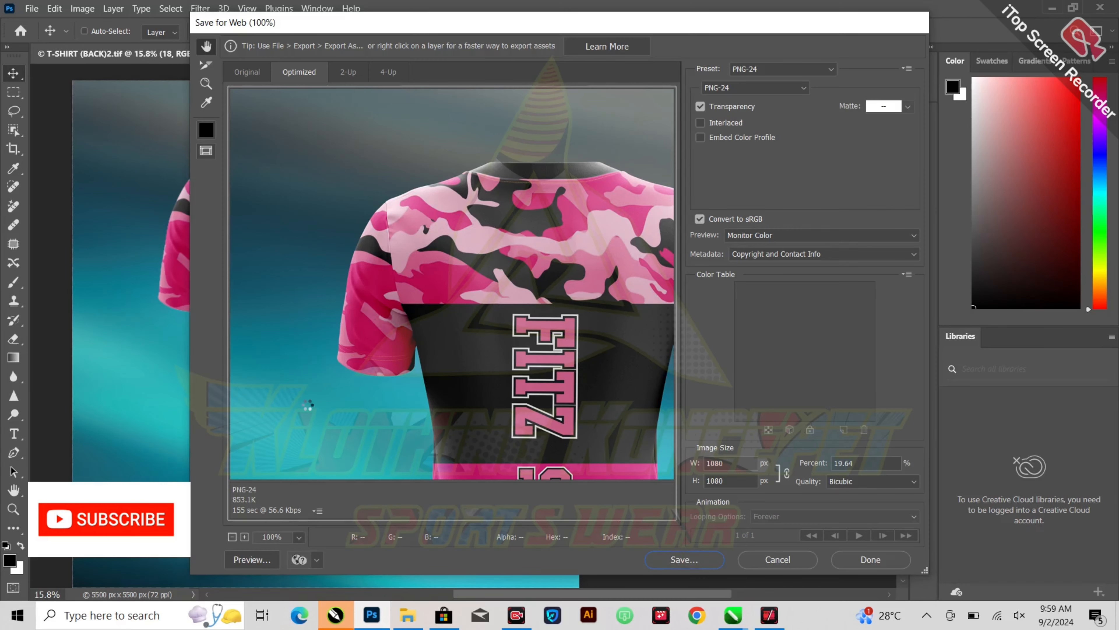